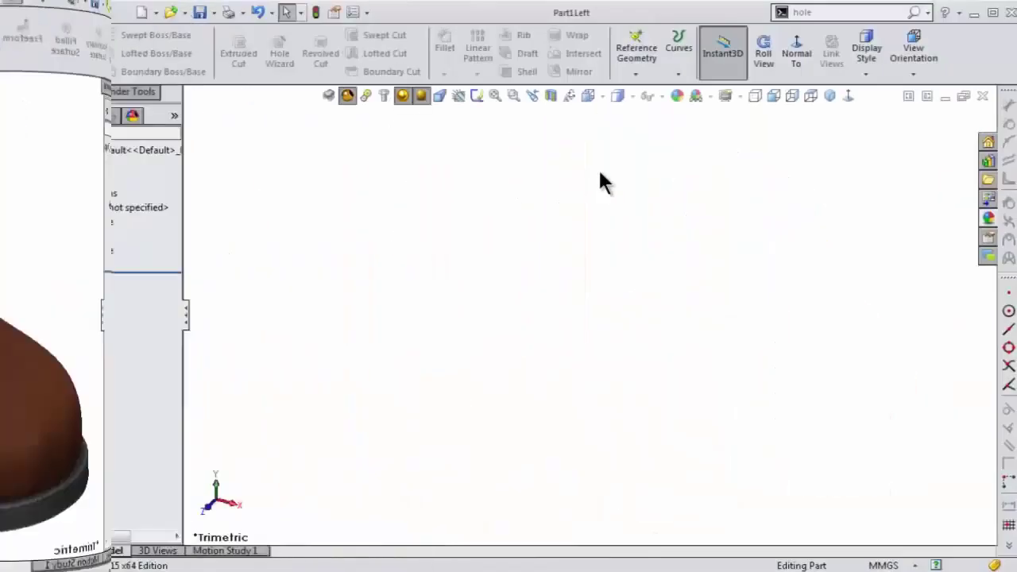
Step: Start a sketch on the Top Plane and draw a horizontal centerline through the origin
left_click(85, 235)
left_click(71, 217)
key("s")
left_click(255, 271)
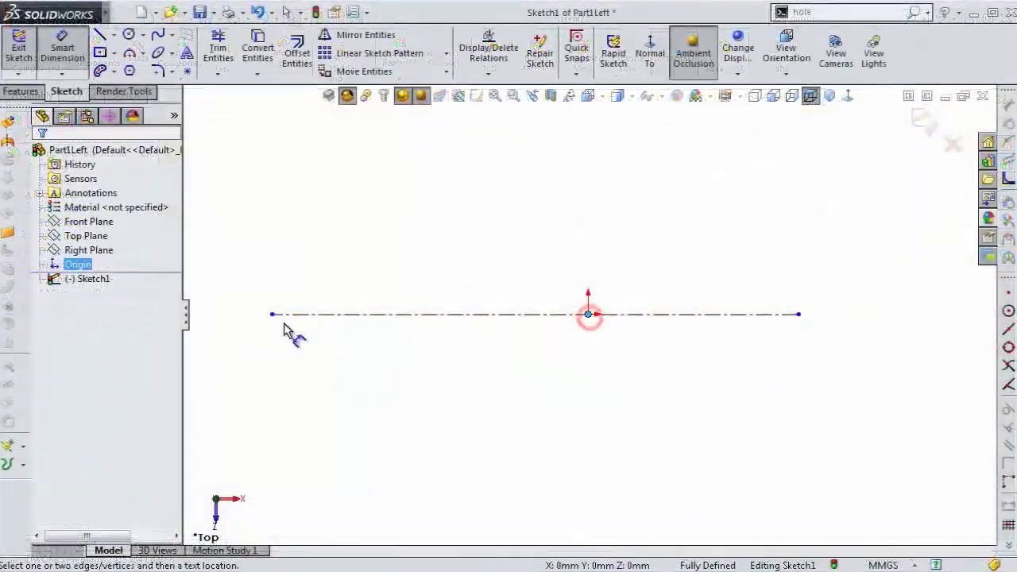
Step: Dimension the centerline 150 left and 100 right of the origin, then place a first point
left_click(272, 314)
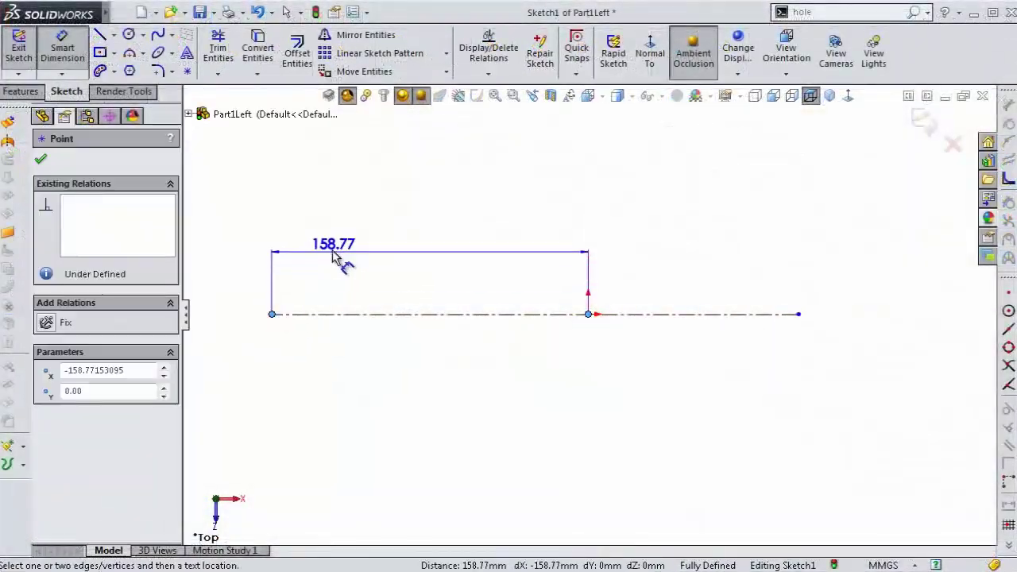
left_click(338, 251)
type("150")
key("Return")
left_click(798, 314)
left_click(715, 242)
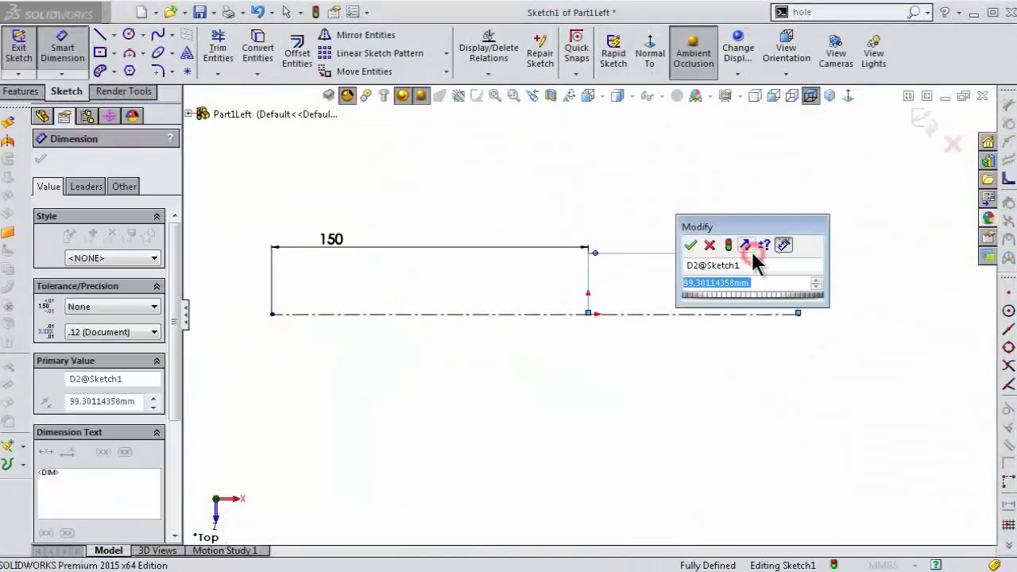
type("100")
key("Return")
left_click_drag(707, 238, 716, 135)
left_click_drag(342, 240, 338, 155)
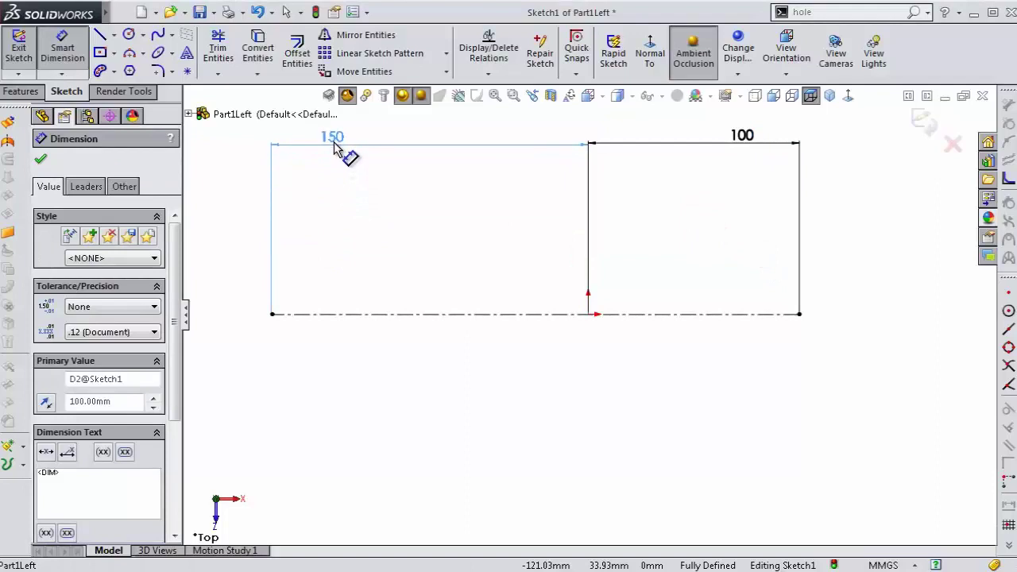
left_click(187, 70)
left_click(547, 233)
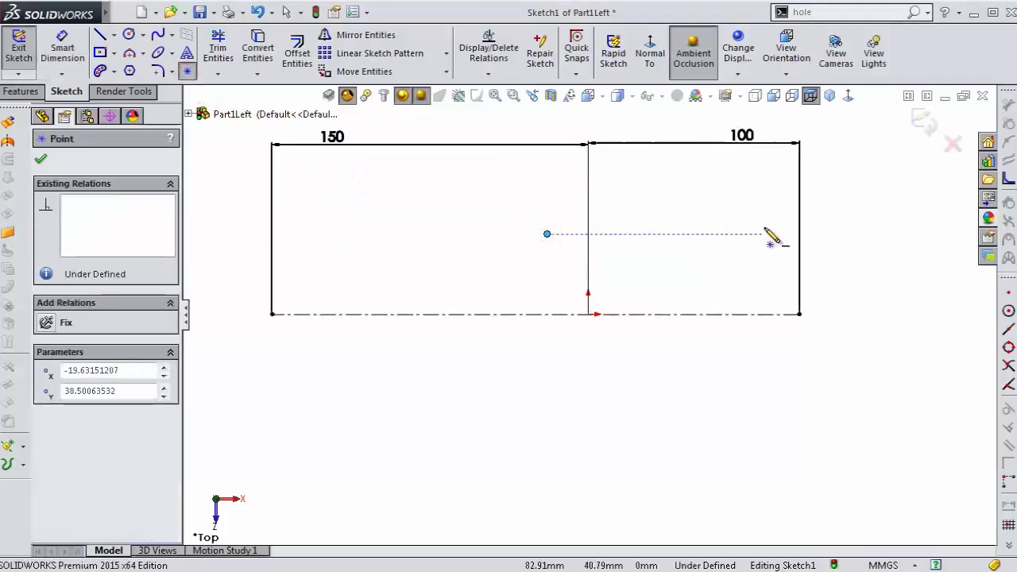
Step: Place the remaining sketch points above and below the centerline
left_click(766, 226)
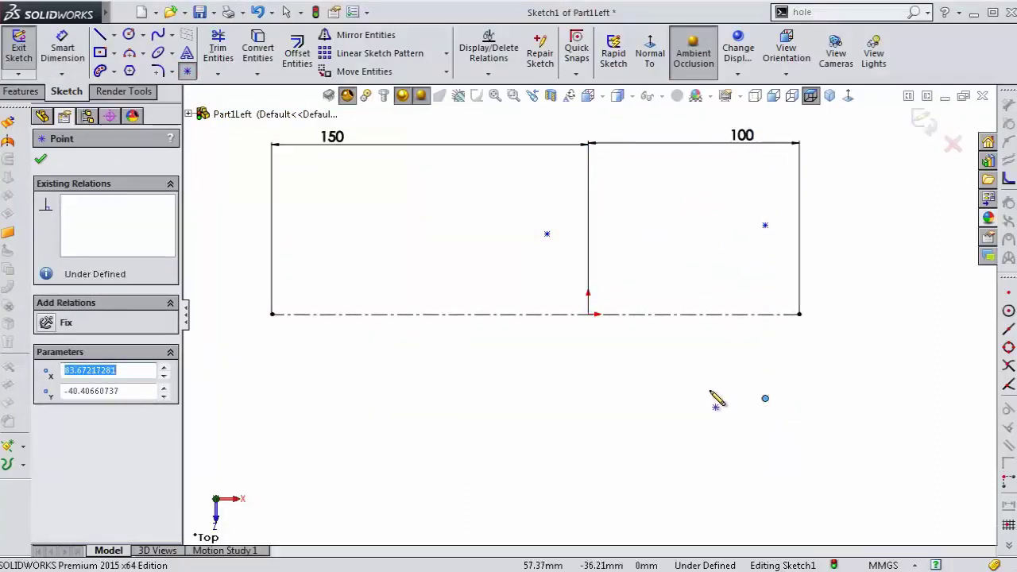
left_click(504, 398)
left_click(329, 376)
left_click(367, 198)
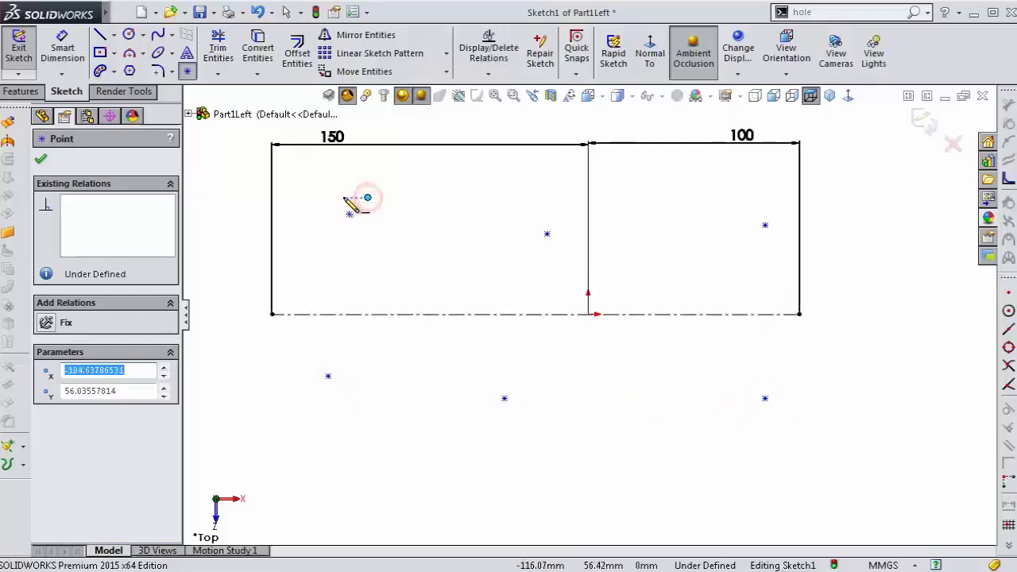
key("Escape")
Step: Set each point's X/Y coordinates, such as (-39, -35) and (80, -30)
left_click(765, 398)
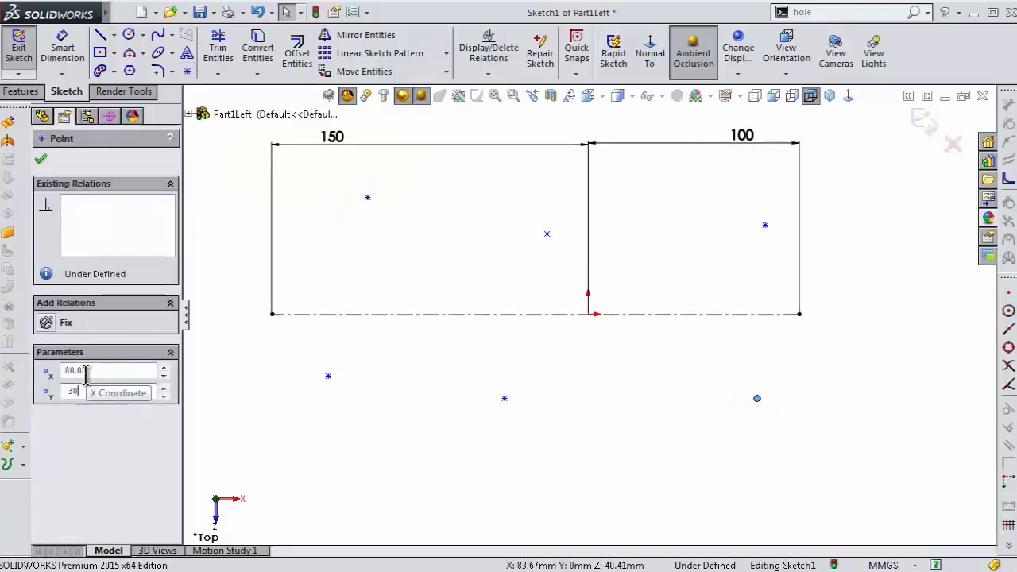
left_click(766, 225)
left_click(120, 368)
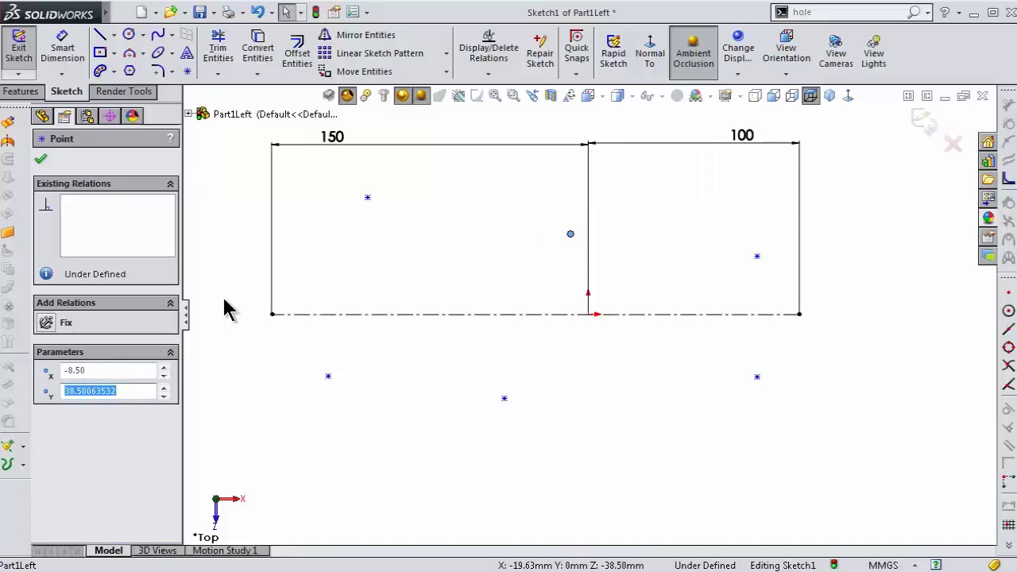
left_click(367, 198)
type("51")
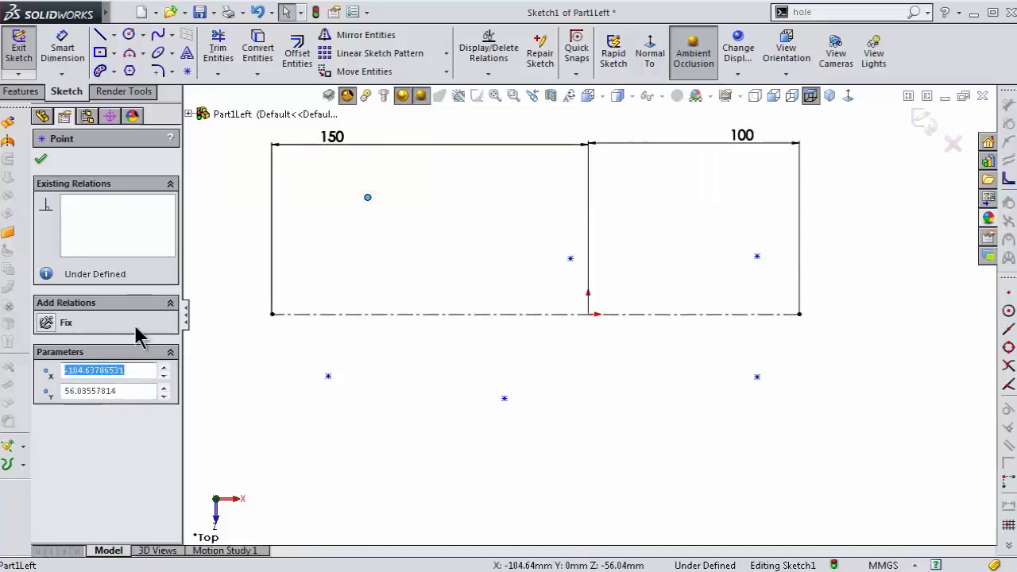
left_click(328, 377)
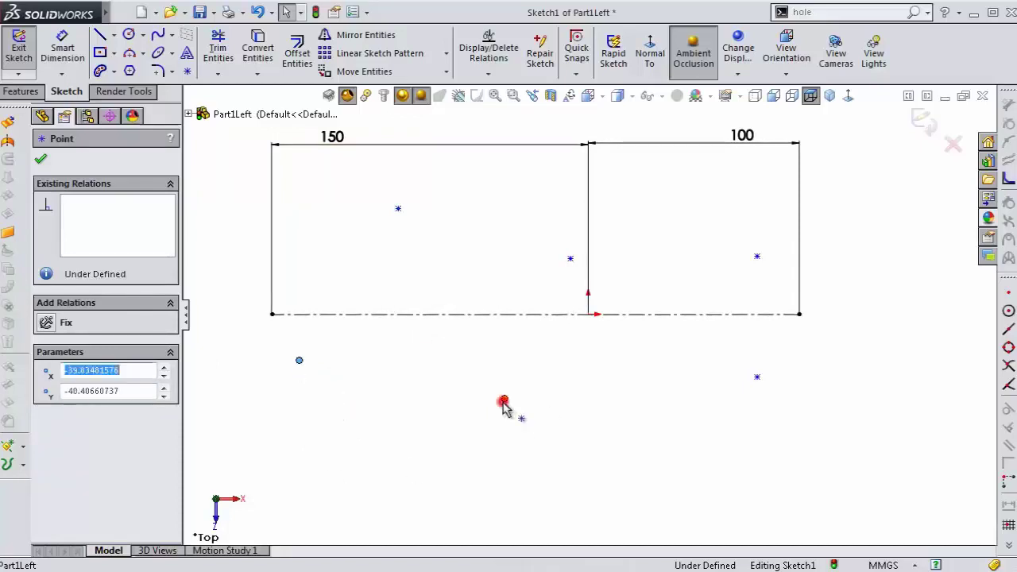
type("-39")
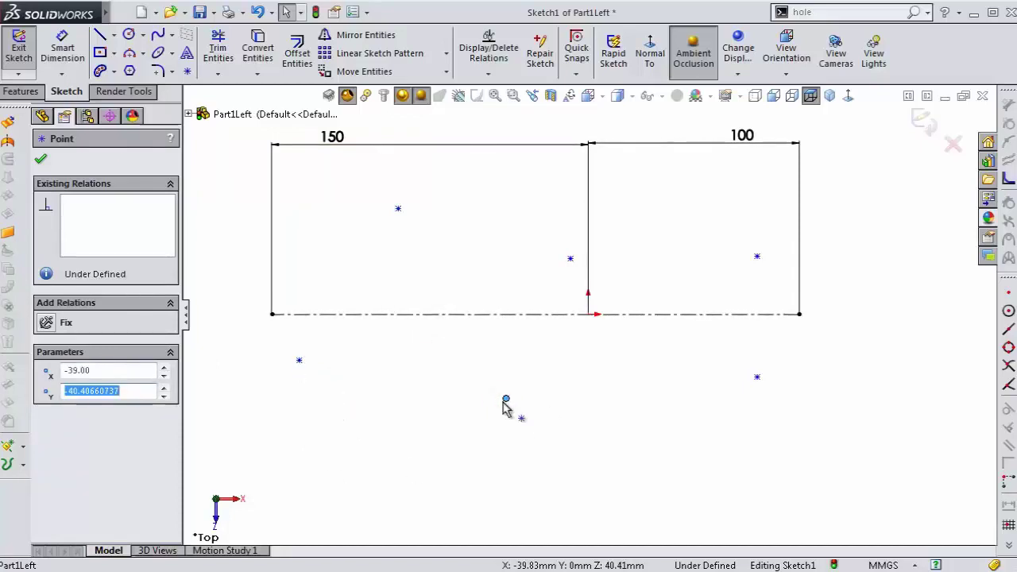
left_click(685, 406)
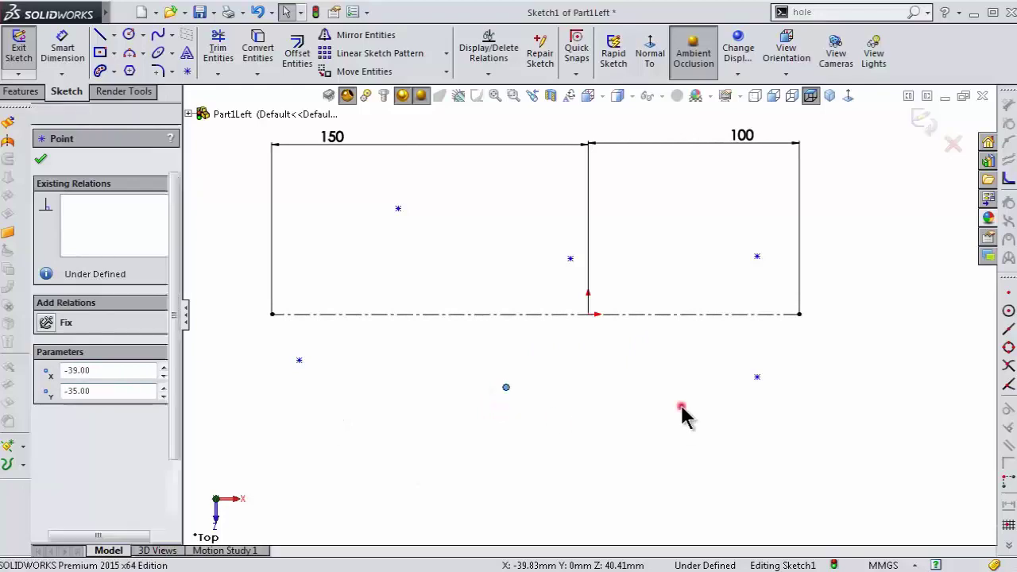
left_click(758, 380)
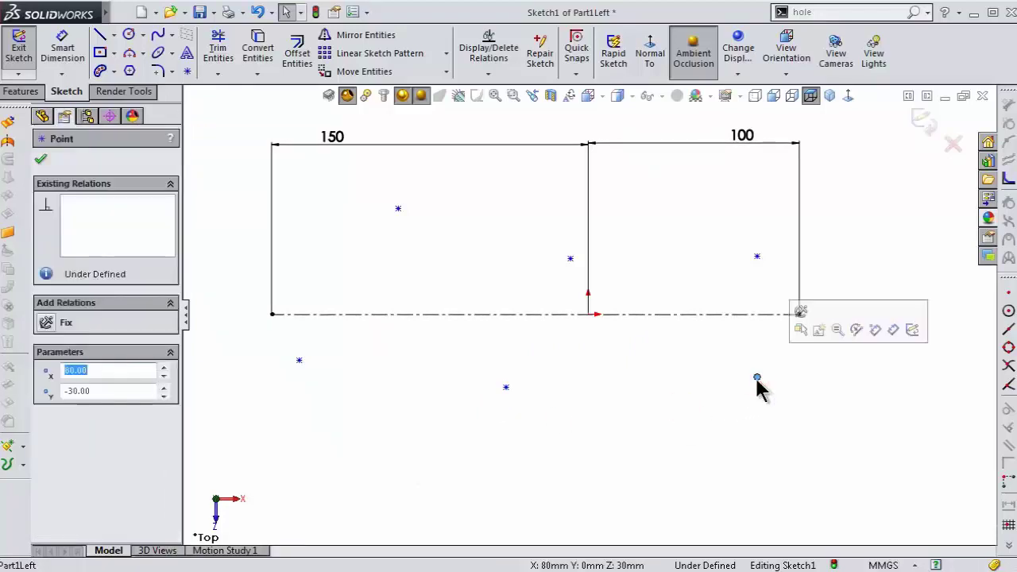
left_click(688, 427)
Step: Fully define the sketch with Fully Define Sketch's Calculate and accept the added dimensions
key("f")
left_click(488, 74)
left_click(501, 118)
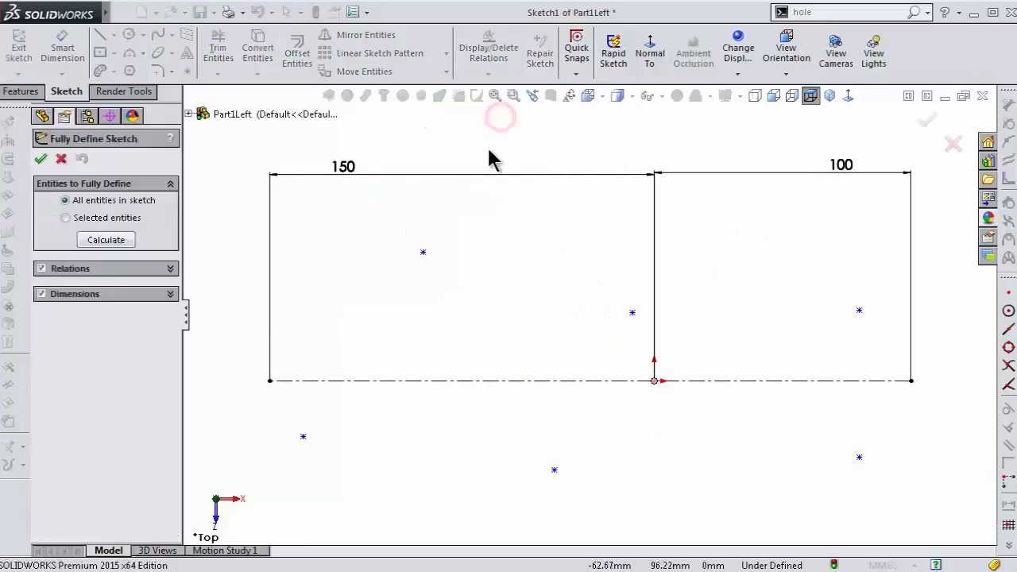
left_click(106, 240)
key("f")
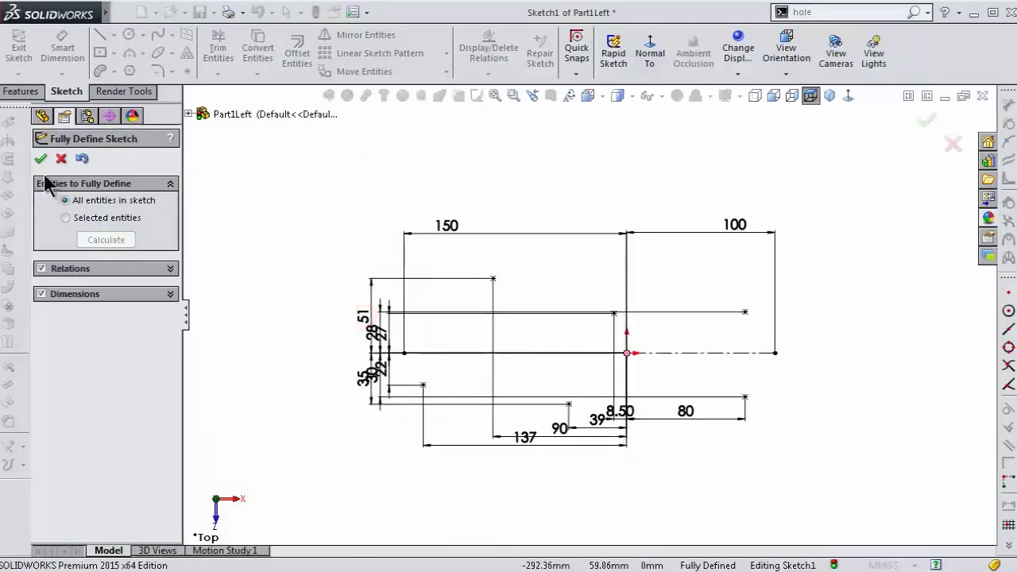
left_click(40, 158)
Step: Drag the crowded dimensions, including 8.50 and 80, to clearer spots around the sketch
left_click_drag(362, 318, 227, 326)
mouse_move(365, 366)
left_mouse_down()
mouse_move(247, 374)
mouse_move(336, 383)
mouse_move(331, 370)
left_mouse_up()
left_click_drag(525, 437, 531, 517)
left_click_drag(559, 429, 560, 489)
mouse_move(596, 419)
left_mouse_down()
mouse_move(577, 488)
mouse_move(627, 461)
left_mouse_up()
left_click_drag(686, 411, 701, 477)
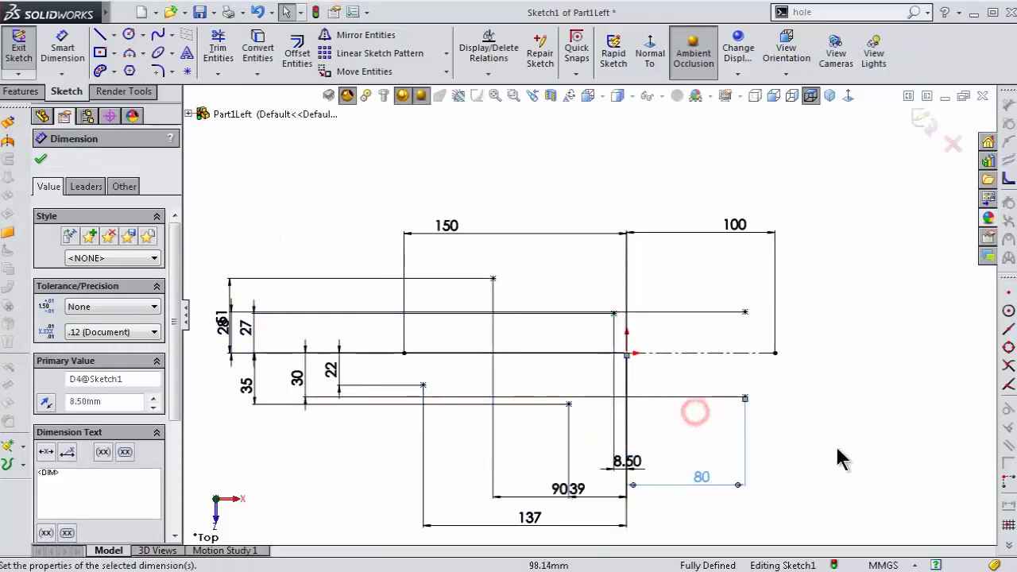
scroll(533, 261, "down", 2)
Step: Draw a closed spline from the centerline's left end through all points and back
key("s")
left_click(340, 392)
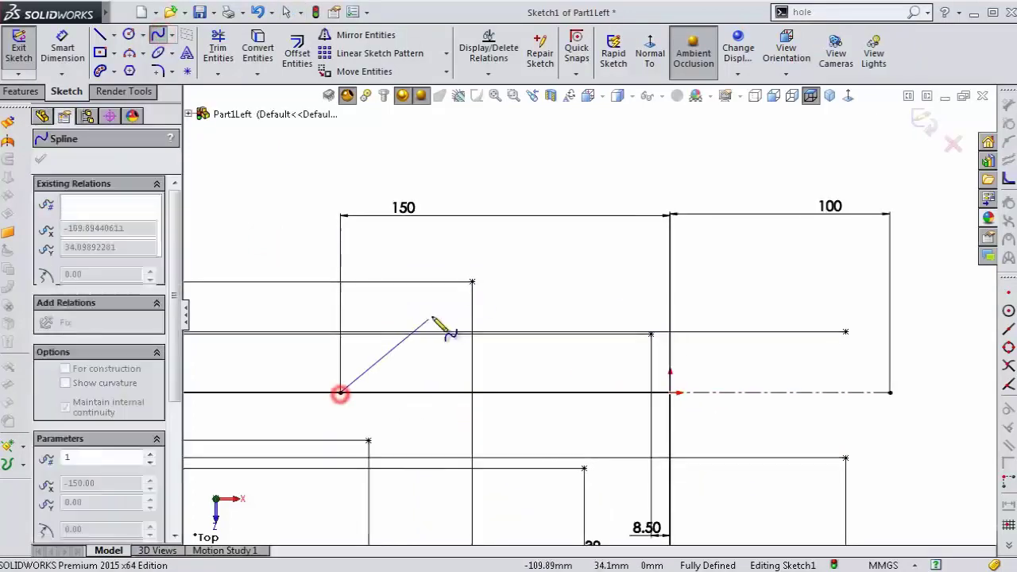
left_click(472, 282)
left_click(651, 334)
left_click(847, 331)
left_click(891, 392)
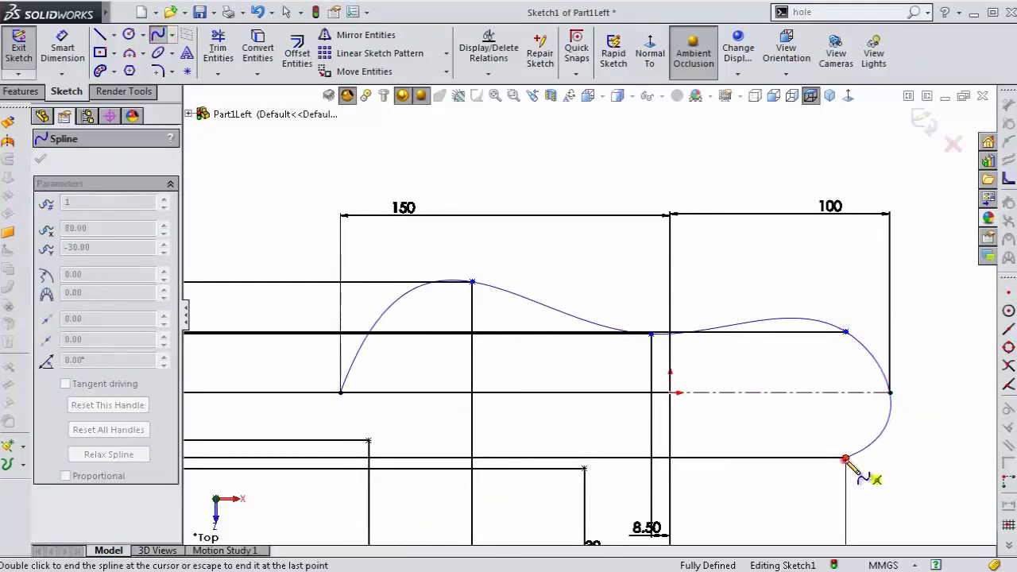
left_click(845, 459)
left_click(584, 469)
left_click(368, 439)
left_click(340, 394)
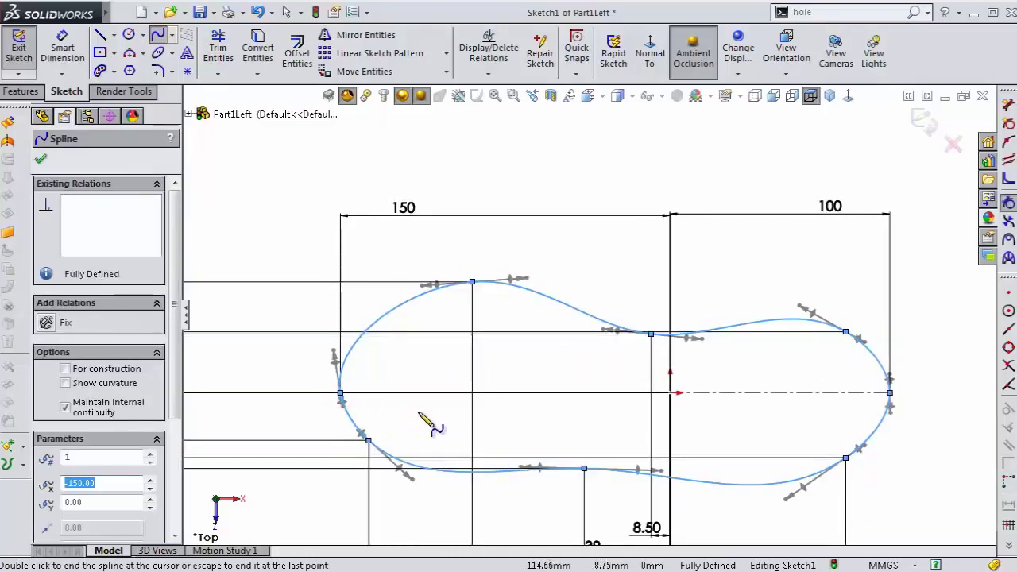
left_click(298, 373)
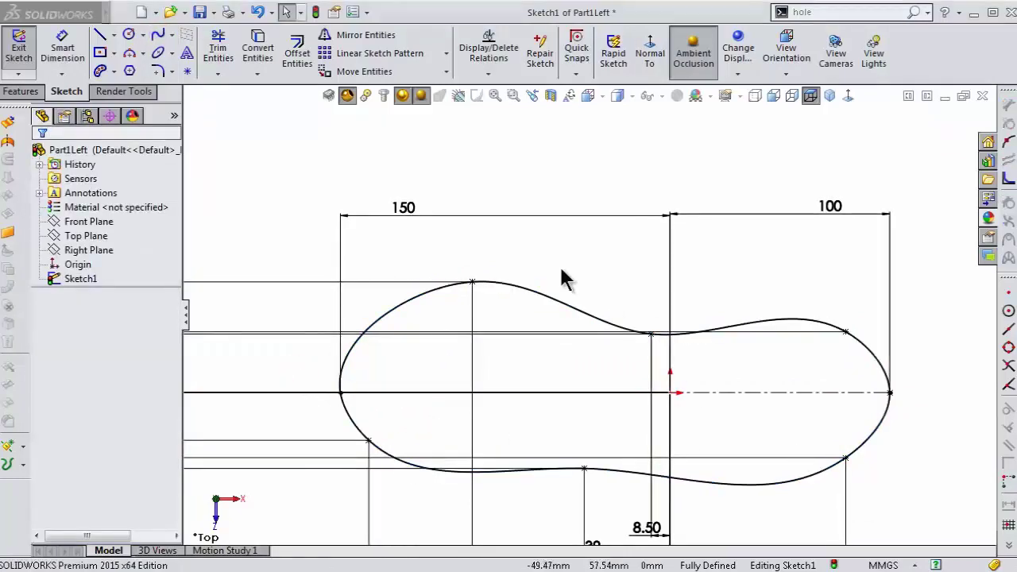
left_click(514, 286)
Step: Make the top point's tangent handle horizontal and dimension its length 200
left_click(511, 282)
left_click(82, 324)
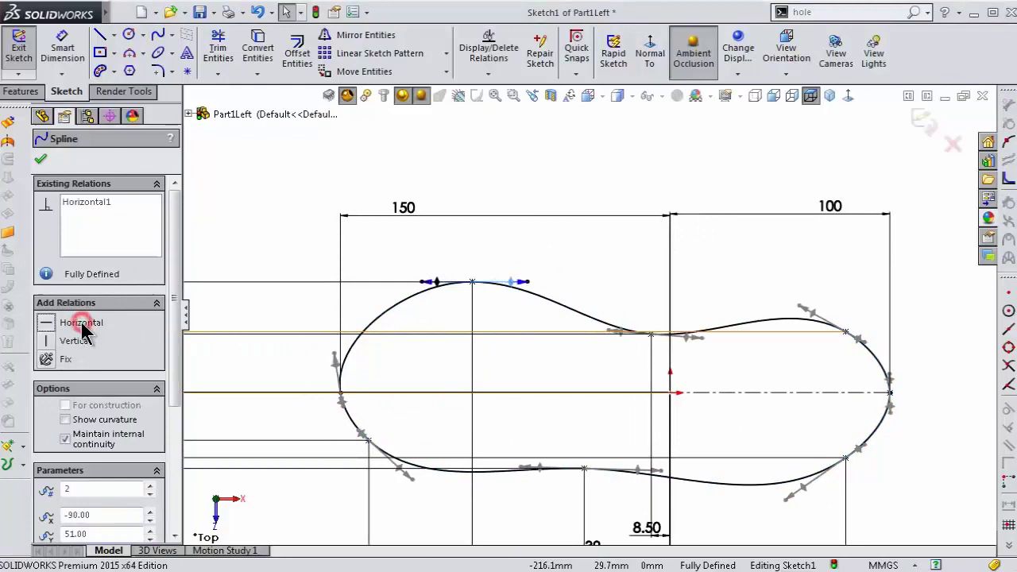
key("s")
left_click(587, 274)
left_click(525, 281)
left_click(534, 262)
type("200")
key("Return")
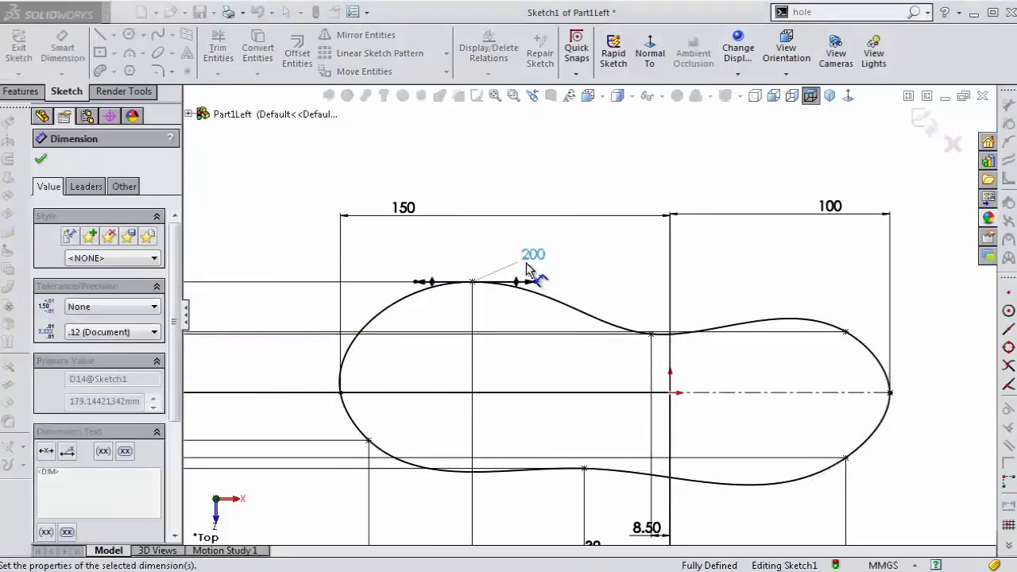
Step: Give the upper right tangent handle a 115 length and a 20° angle to the centerline
scroll(946, 377, "down", 1)
left_click(799, 322)
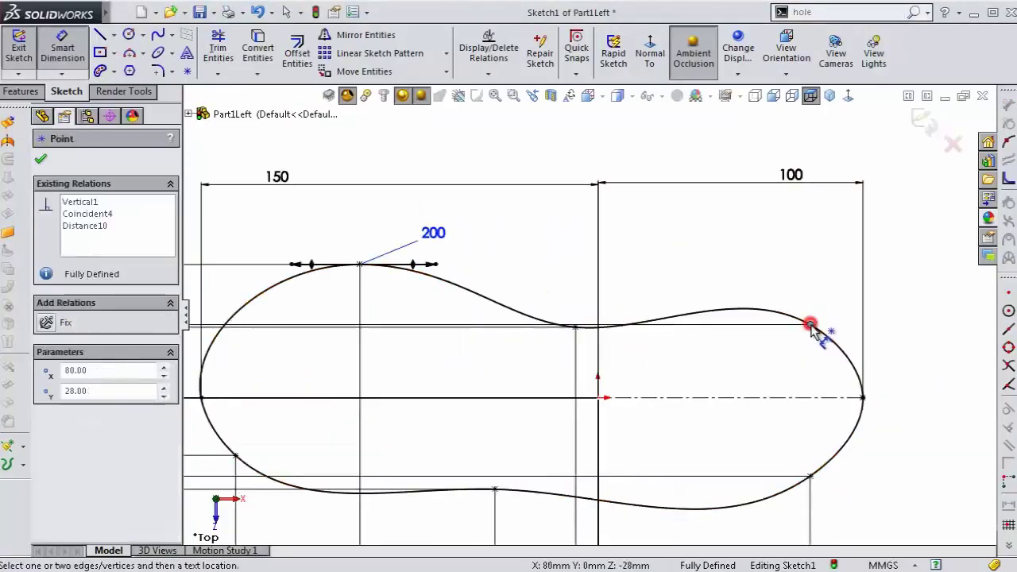
left_click(763, 371)
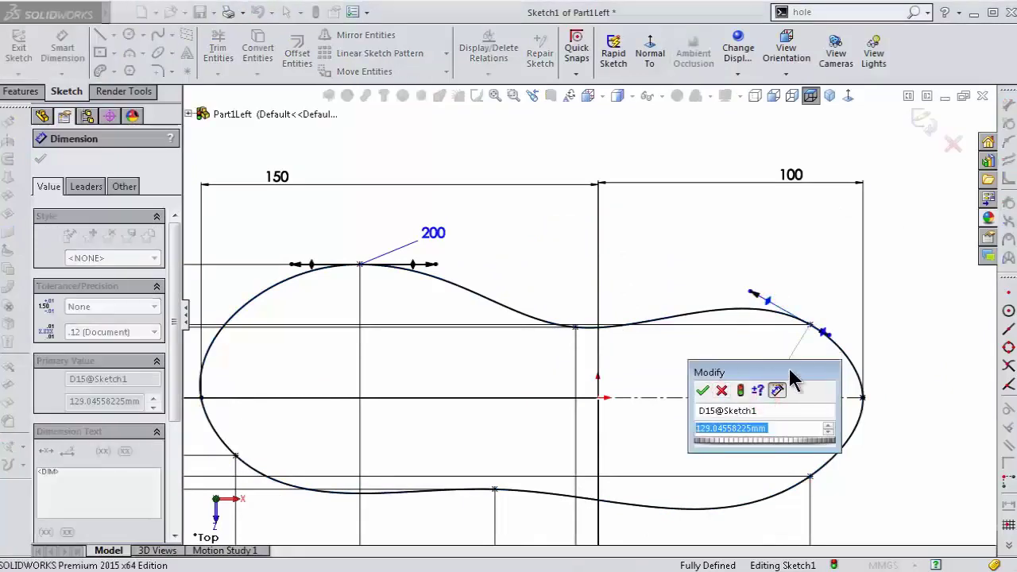
type("115")
key("Return")
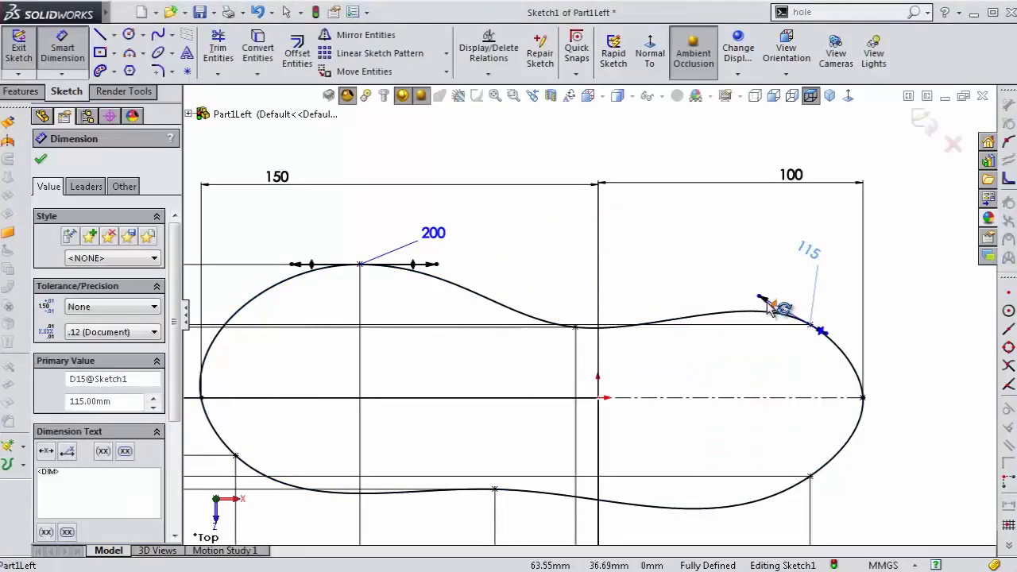
left_click(768, 308)
left_click(776, 395)
left_click(775, 385)
type("20")
key("Return")
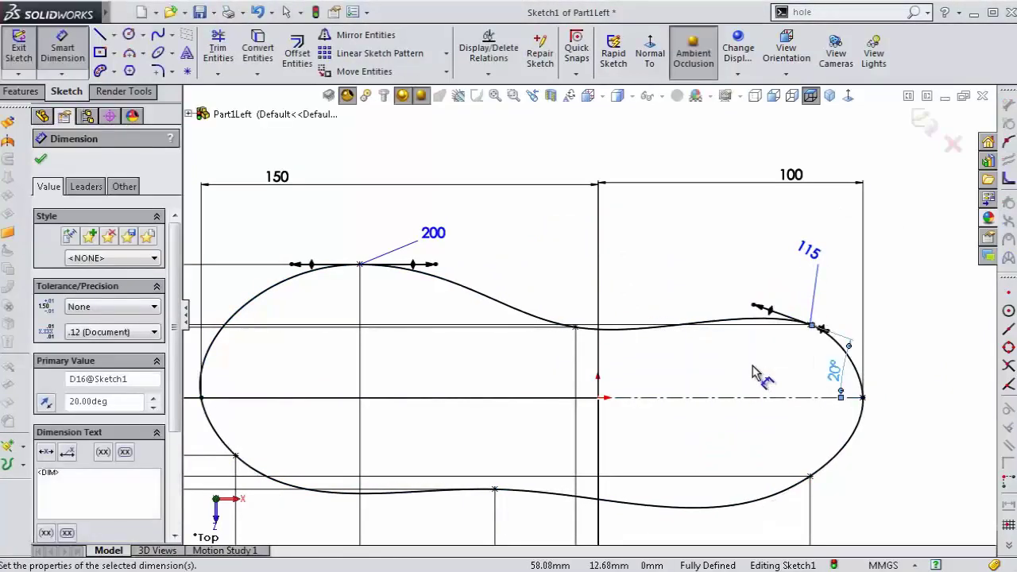
key("Escape")
Step: Dimension the spline's toe end 75
left_click(851, 401)
scroll(847, 393, "down", 5)
key("Escape")
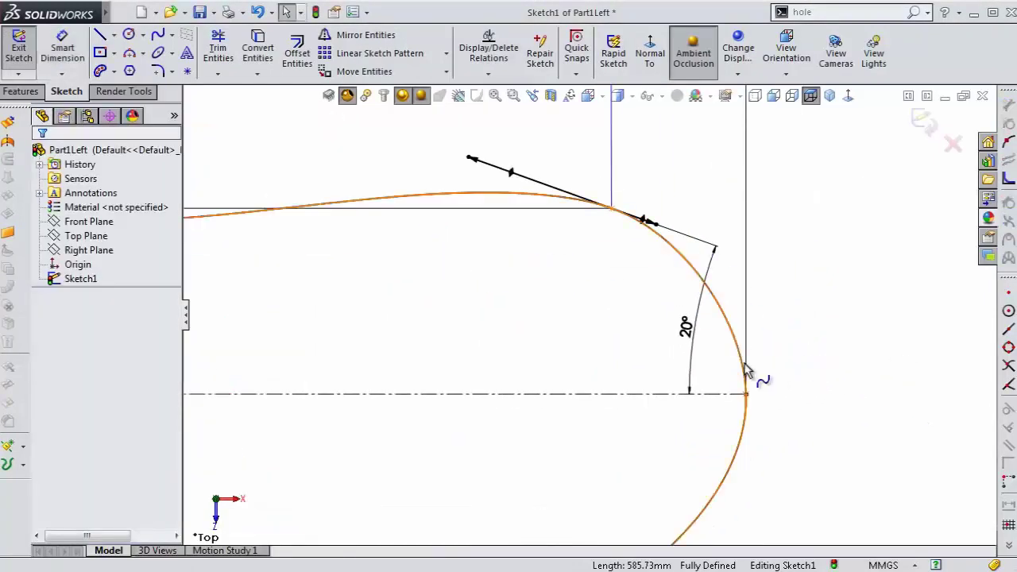
left_click(747, 354)
key("Escape")
key("s")
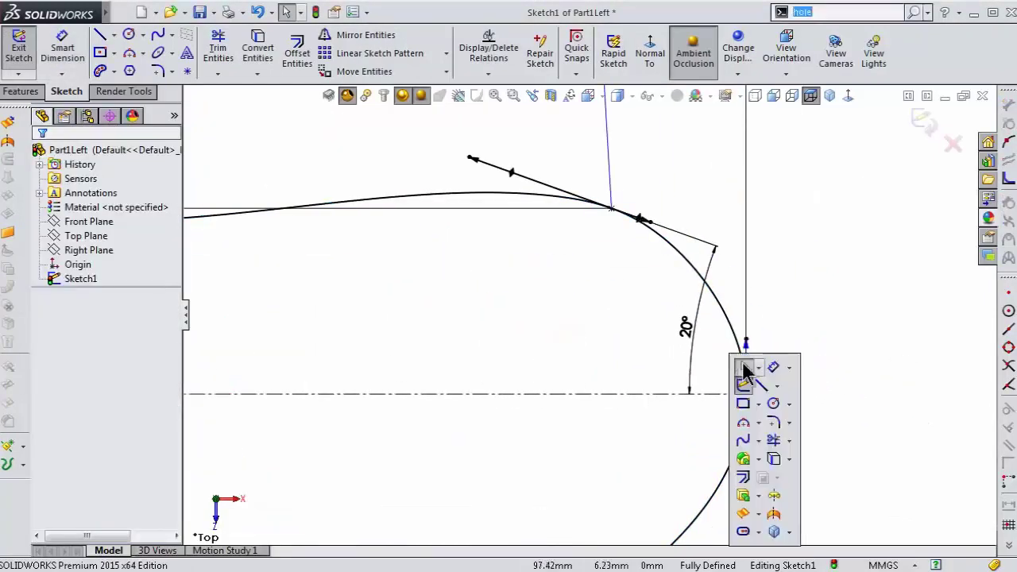
left_click(744, 367)
left_click(750, 357)
left_click(819, 349)
type("75")
key("Return")
Step: Give the lower toe handle a 110 length and a 15° angle
scroll(772, 421, "up", 3)
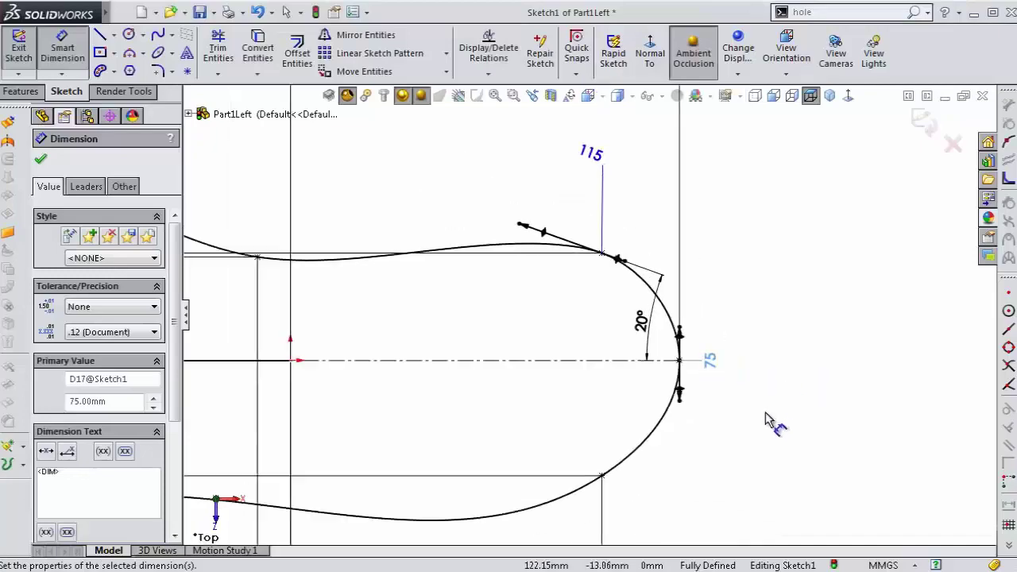
scroll(775, 424, "up", 2)
left_click(586, 429)
left_click(587, 433)
type("110")
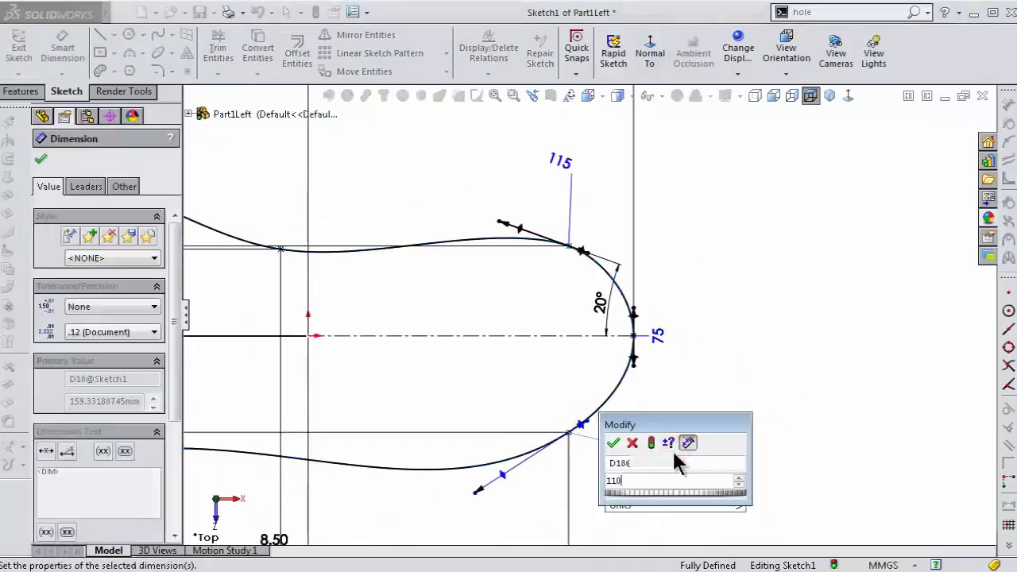
key("Return")
left_click(554, 335)
left_click(613, 363)
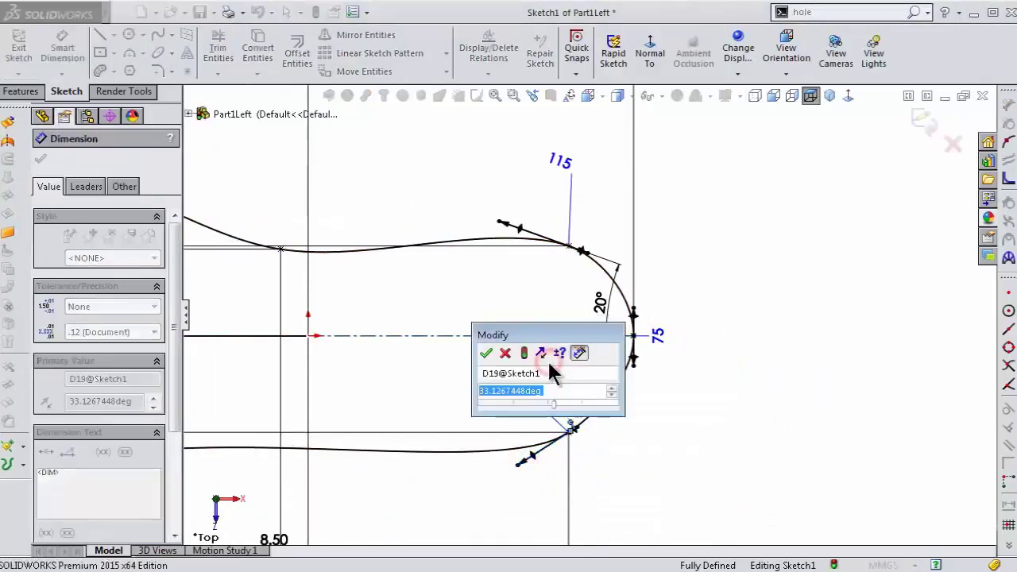
type("15")
key("Return")
key("Escape")
scroll(543, 368, "up", 2)
Step: Set the heel-side lower handle at 7° to the centerline
key("f")
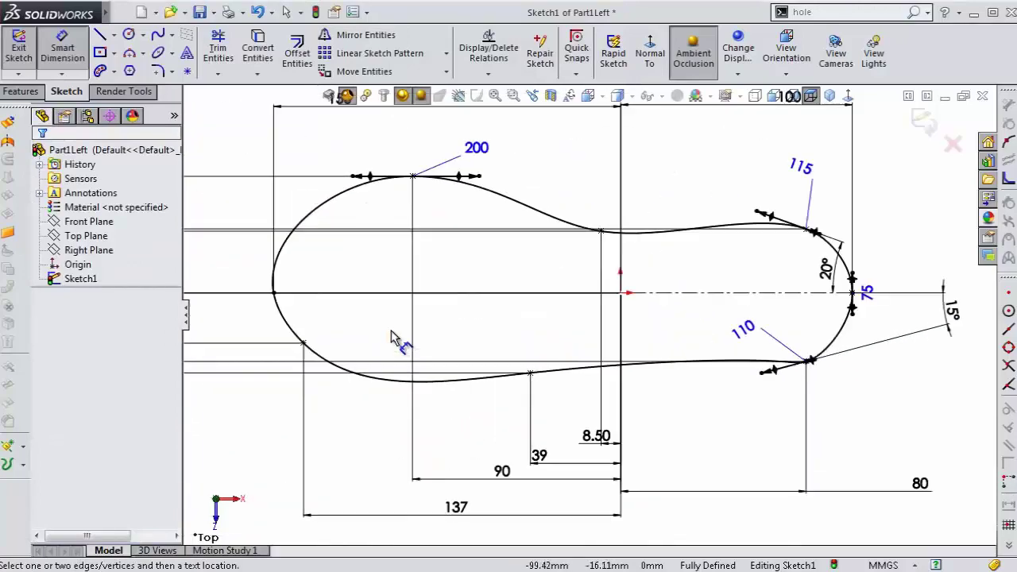
scroll(391, 330, "down", 1)
left_click(606, 384)
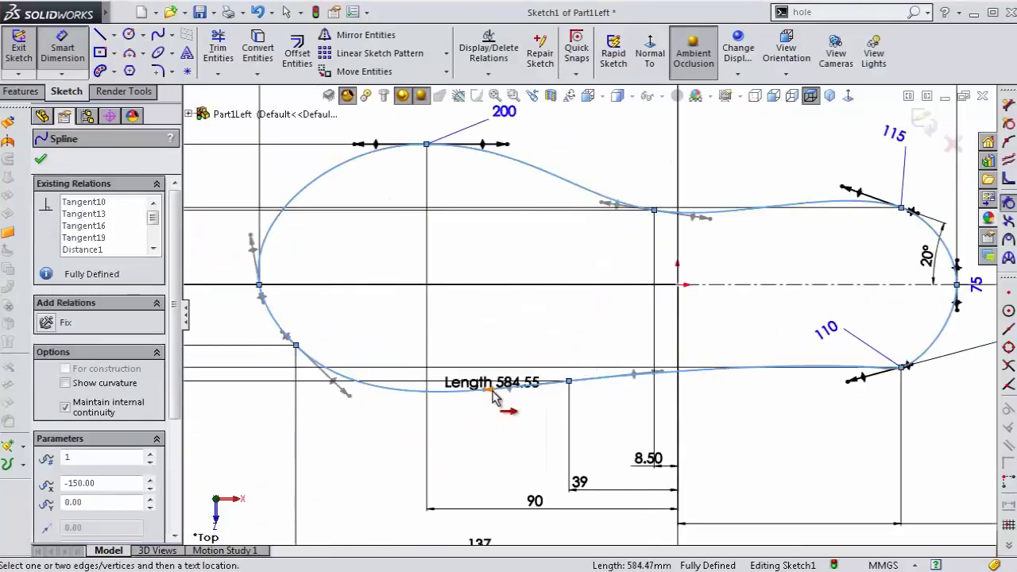
left_click(493, 392)
left_click(546, 284)
left_click(449, 315)
type("7")
key("Return")
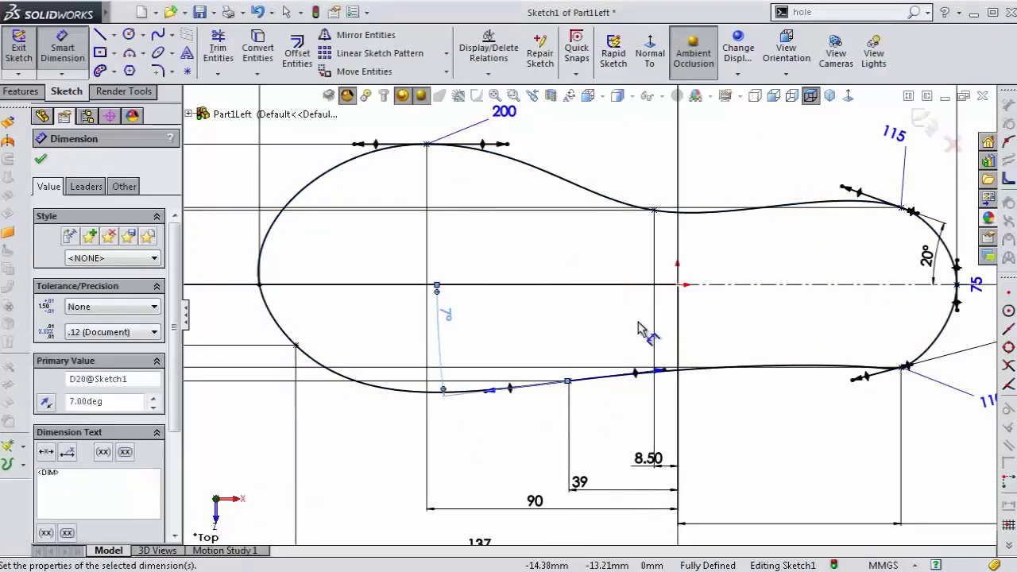
Step: Give the heel handle a 45° angle and a 105 length
left_click(369, 374)
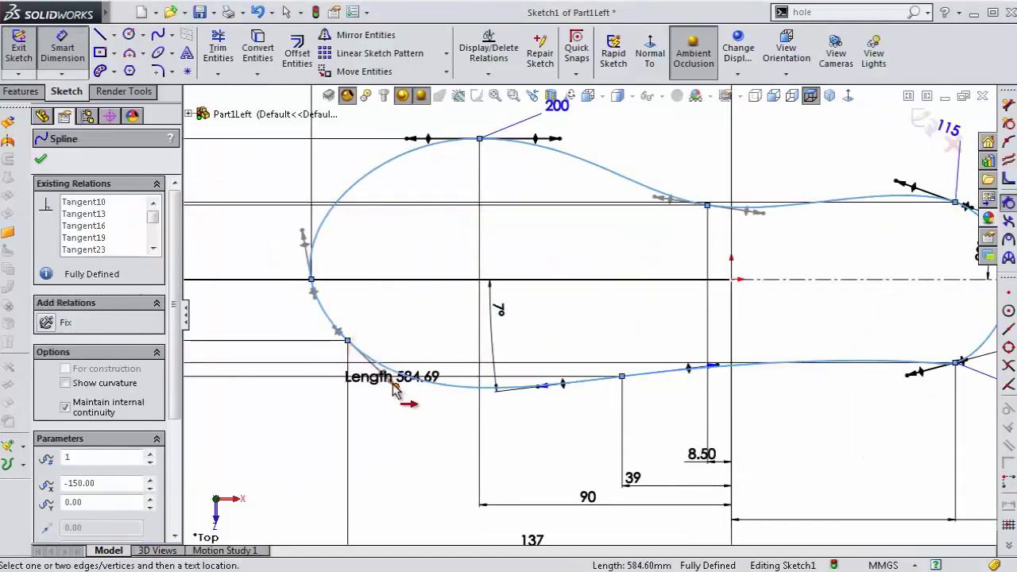
left_click(398, 387)
left_click(419, 314)
type("45")
key("Return")
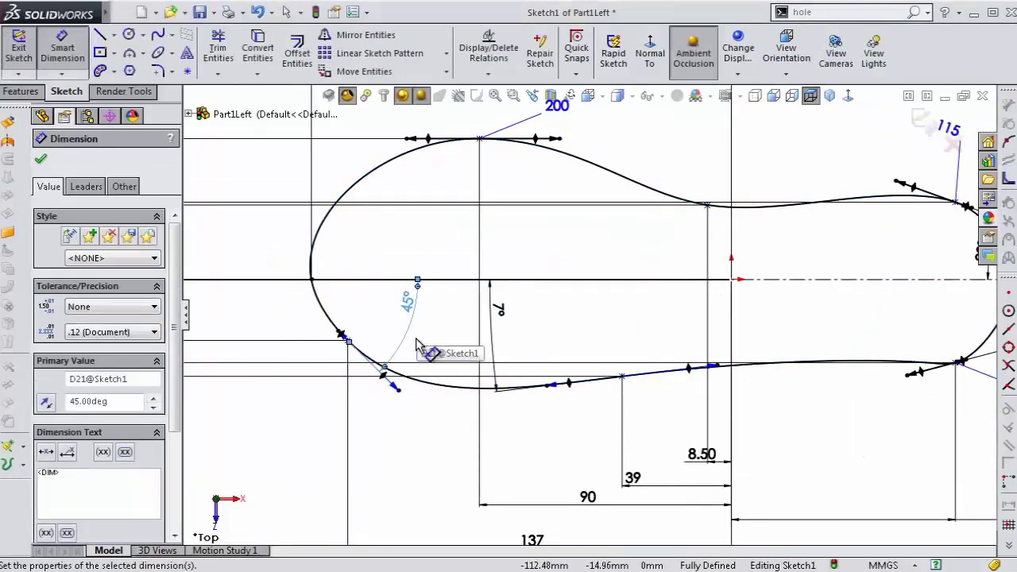
left_click(397, 387)
left_click(387, 446)
type("105")
key("Return")
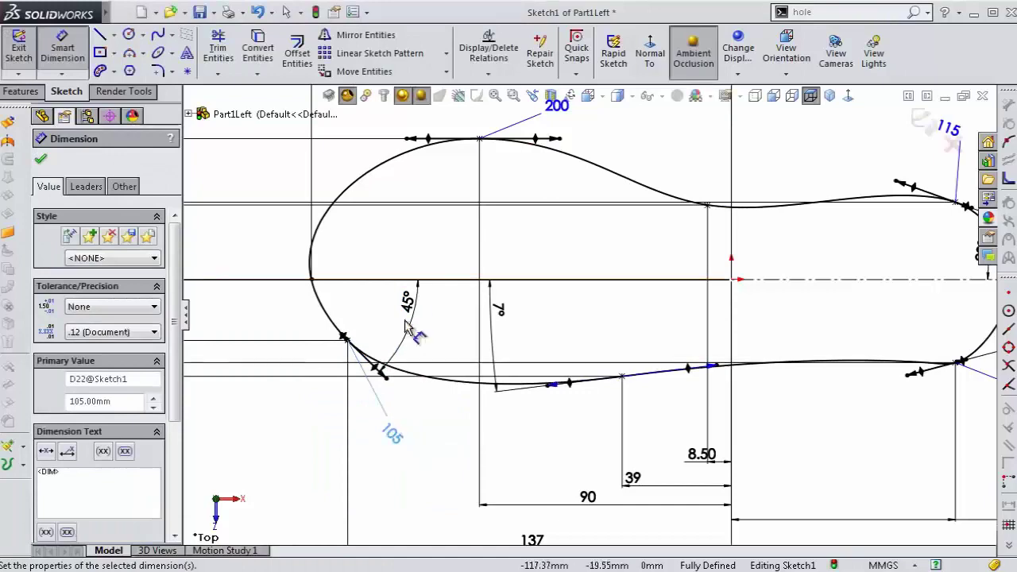
Step: Give the upper heel handle a 110° angle and a 125 length
left_click(310, 239)
left_click(308, 238)
left_click(344, 270)
type("110")
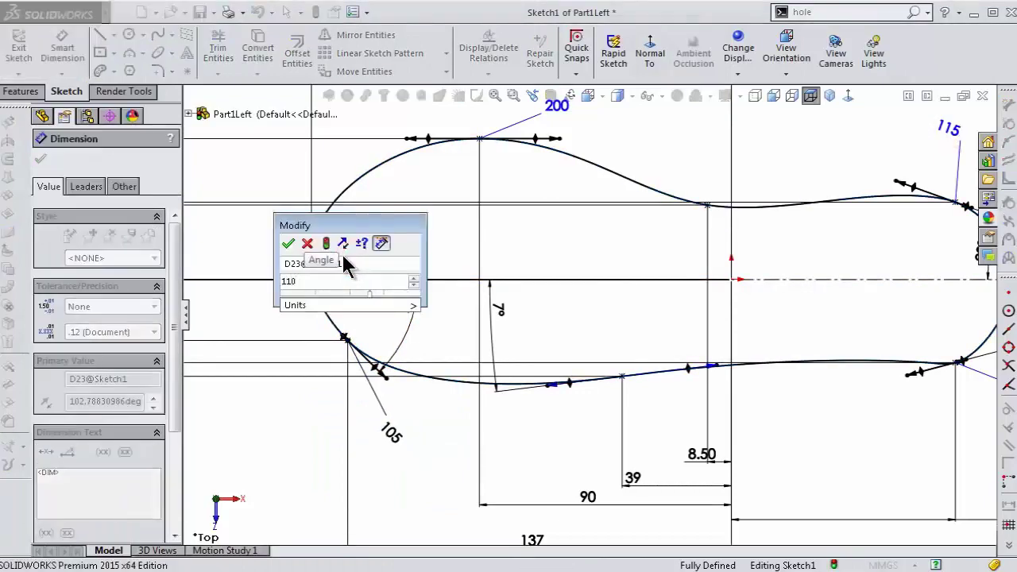
key("Return")
left_click(318, 238)
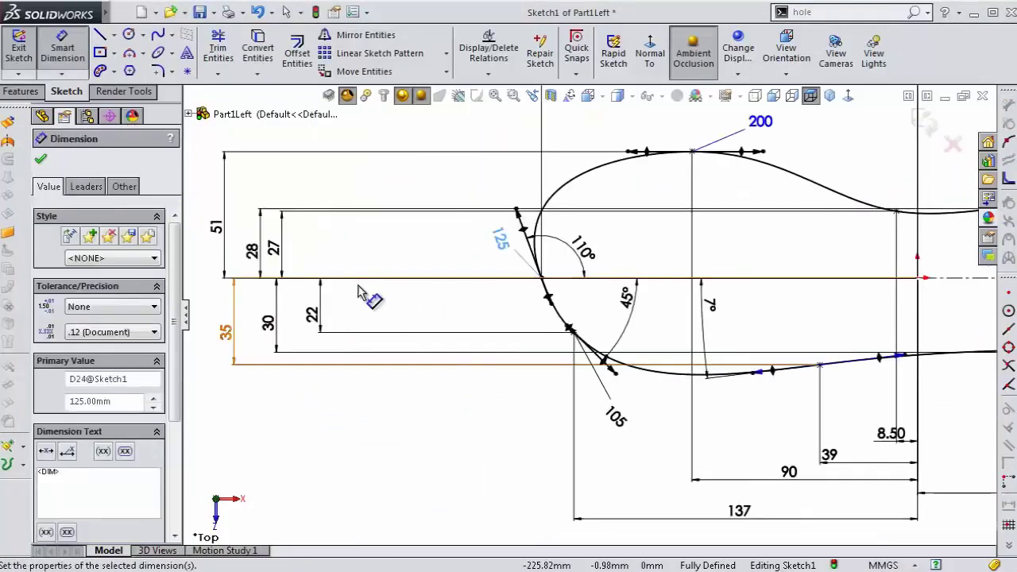
left_click(633, 316)
type("40")
key("Return")
Step: Set the lower midsole handle length to 300
scroll(710, 386, "down", 3)
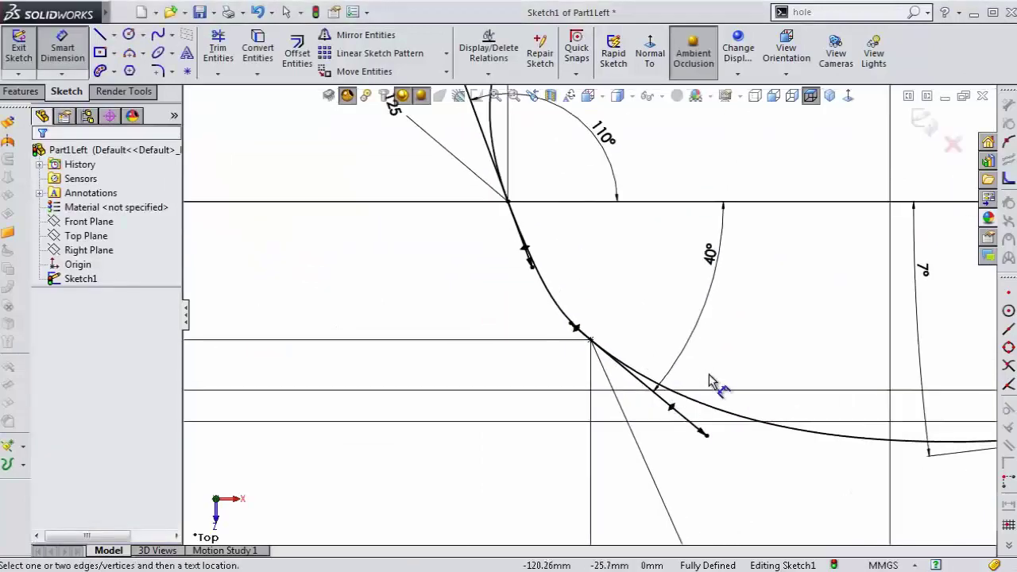
left_click(710, 255)
key("Return")
scroll(579, 307, "up", 3)
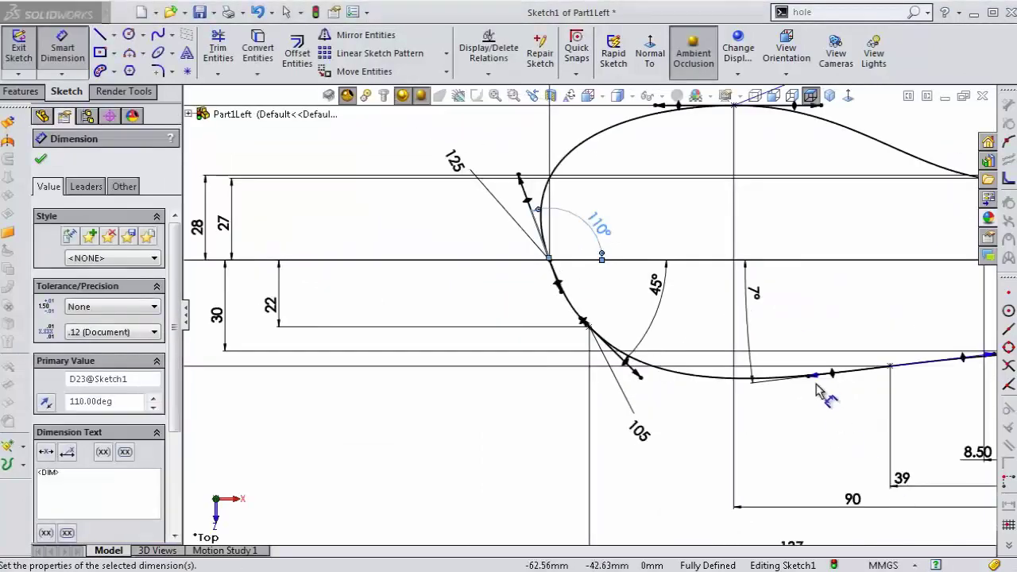
left_click(807, 422)
key("Return")
scroll(784, 416, "up", 3)
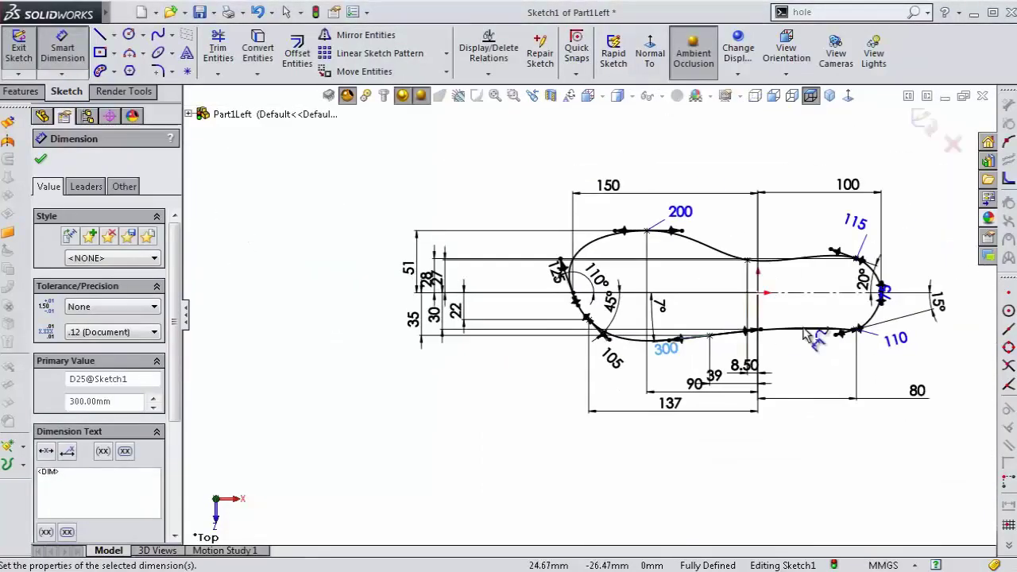
scroll(895, 387, "down", 1)
key("Escape")
middle_click_drag(874, 461, 799, 461)
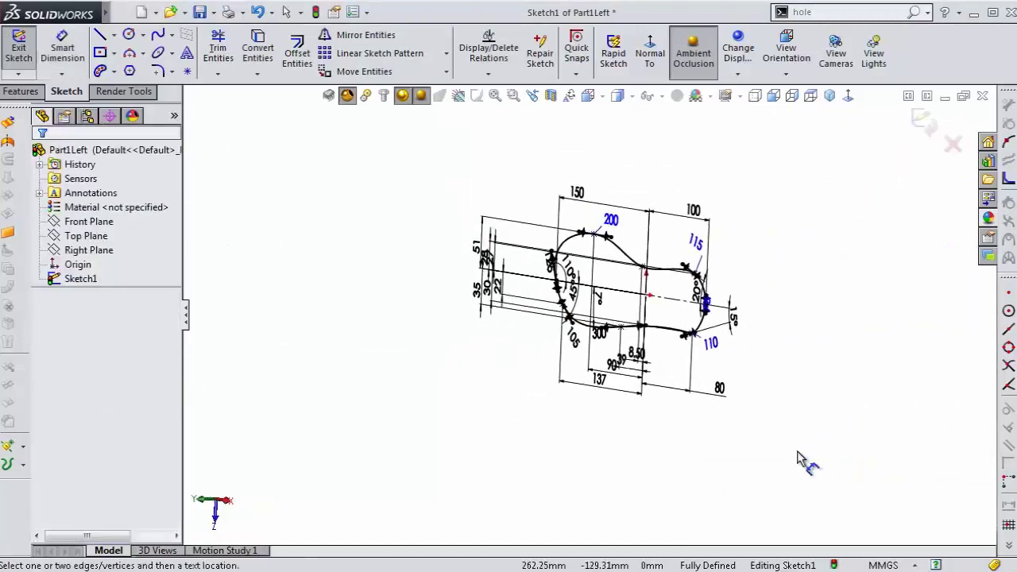
left_click(927, 119)
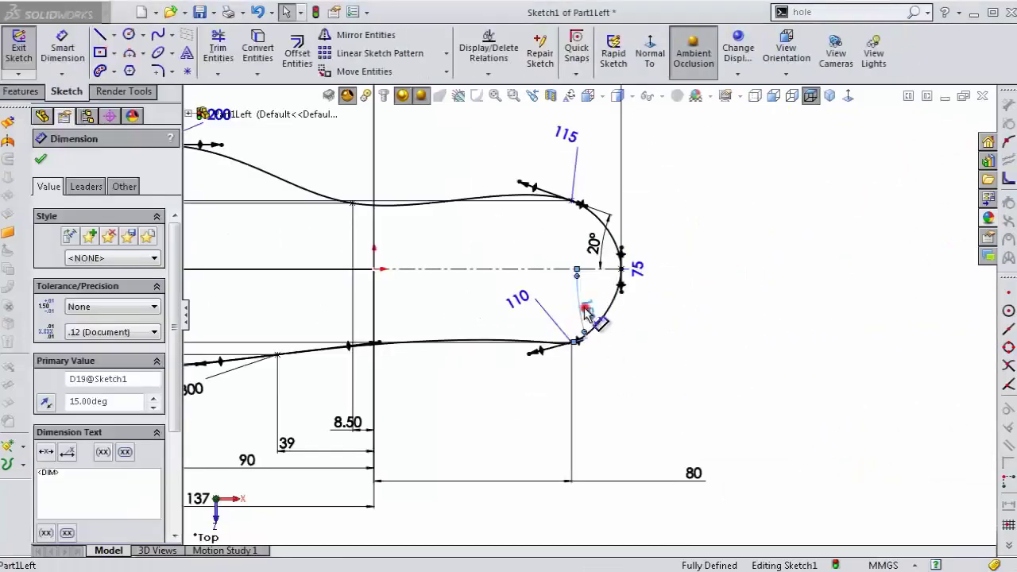
Step: Change the 15° toe angle to 30° and exit the outline sketch
double_click(588, 311)
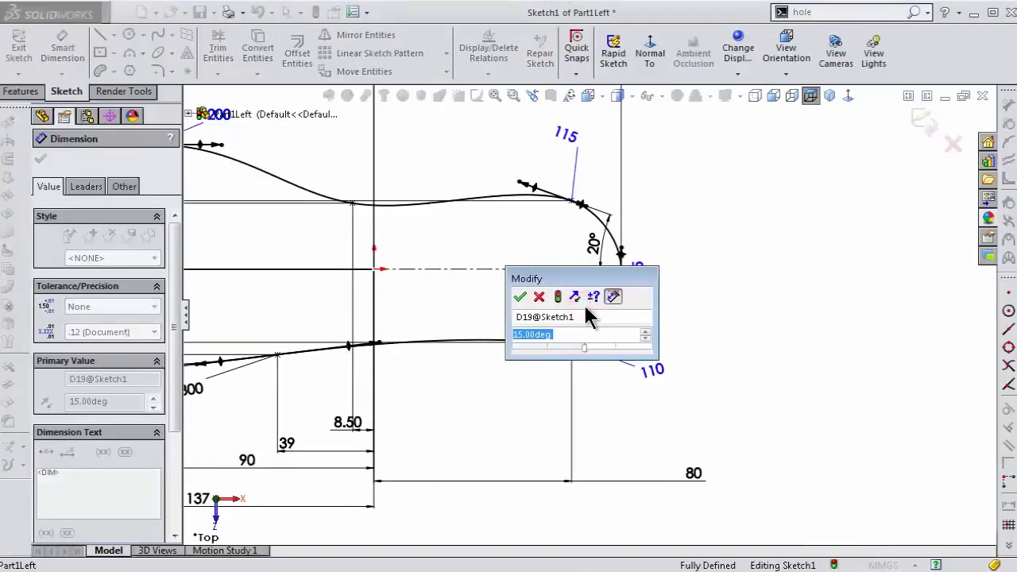
type("30")
key("Return")
key("Escape")
scroll(636, 317, "up", 3)
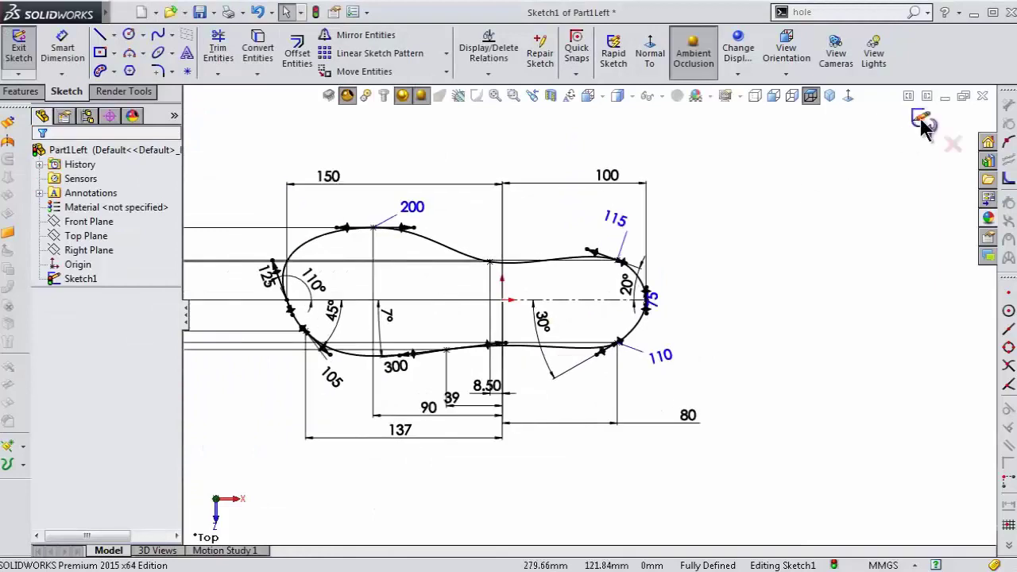
left_click(927, 119)
Step: Start a sketch on the Front Plane and place points above the heel and toe ends
middle_click_drag(779, 481, 763, 295)
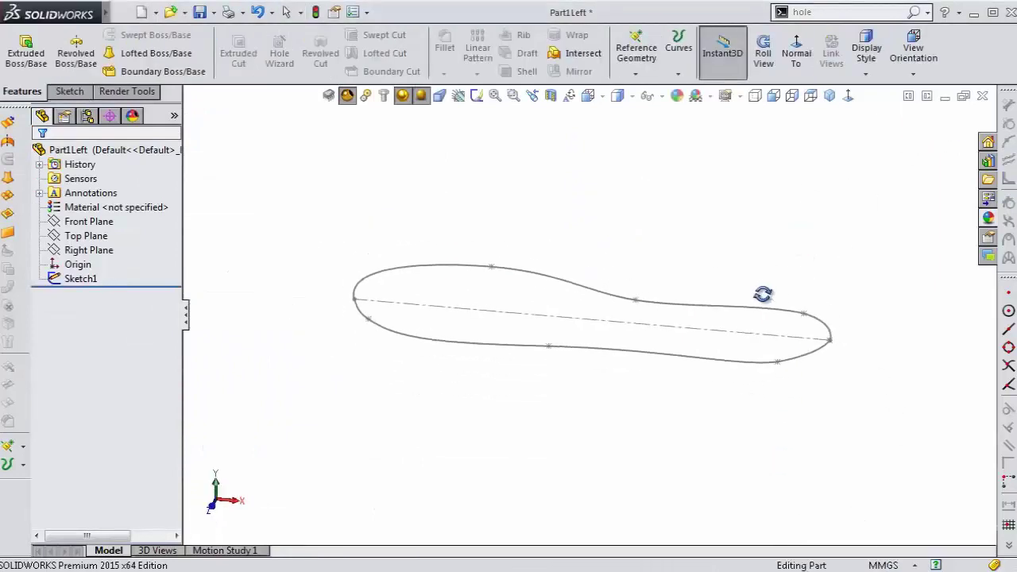
left_click(88, 222)
left_click(112, 199)
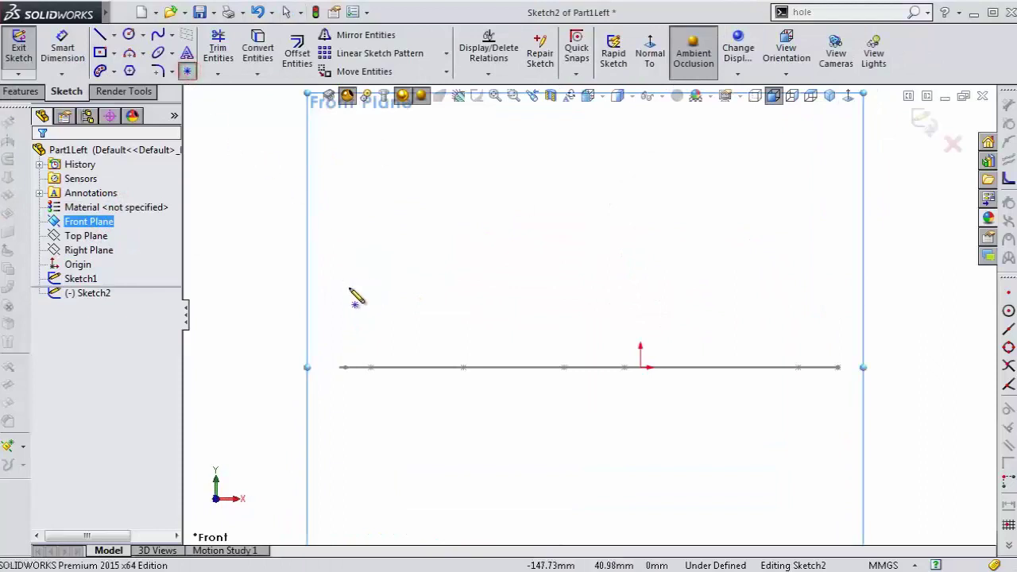
left_click(339, 290)
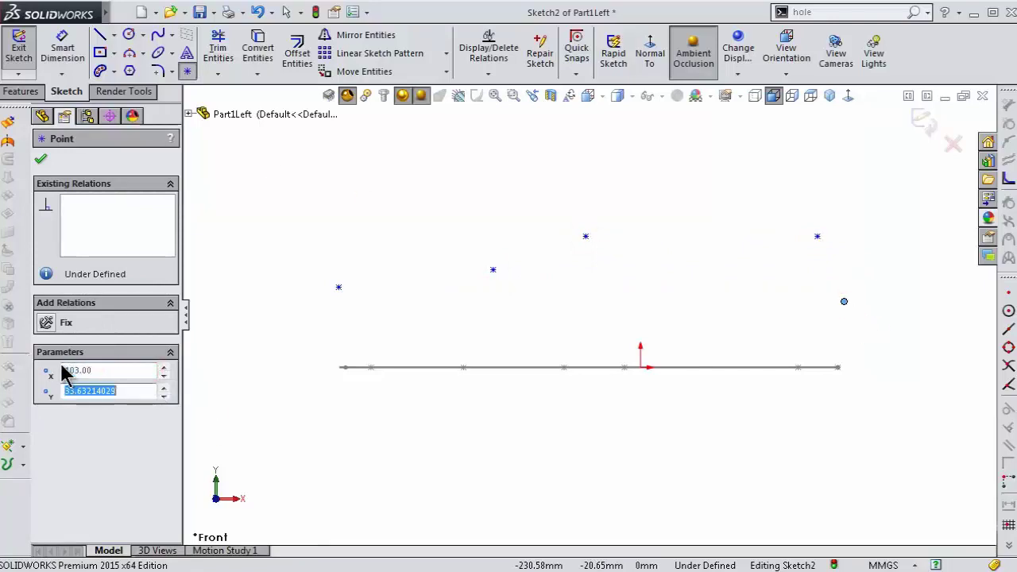
left_click(818, 236)
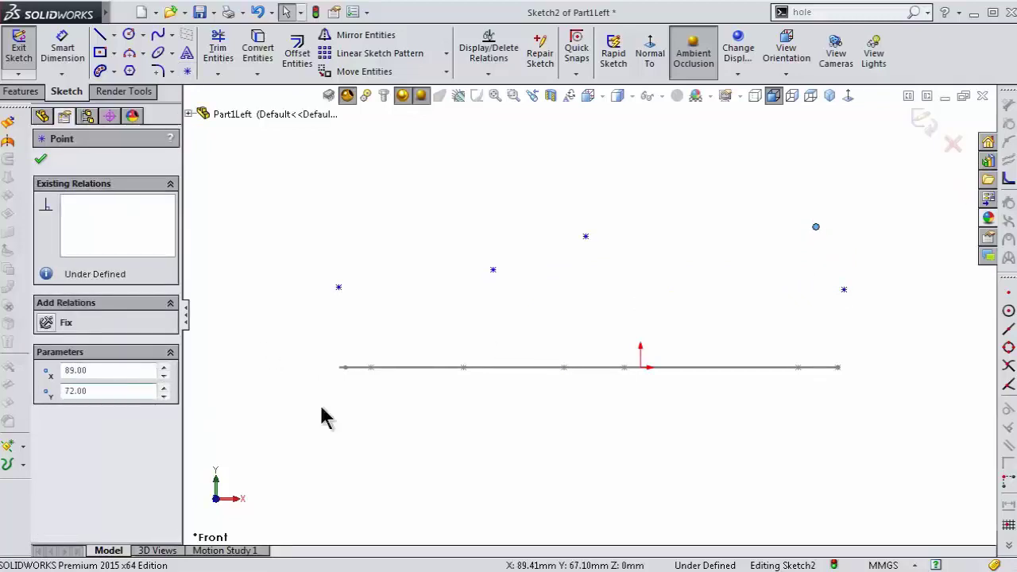
Step: Set the coordinates of the five points, including the leftmost point's negative X
left_click(585, 237)
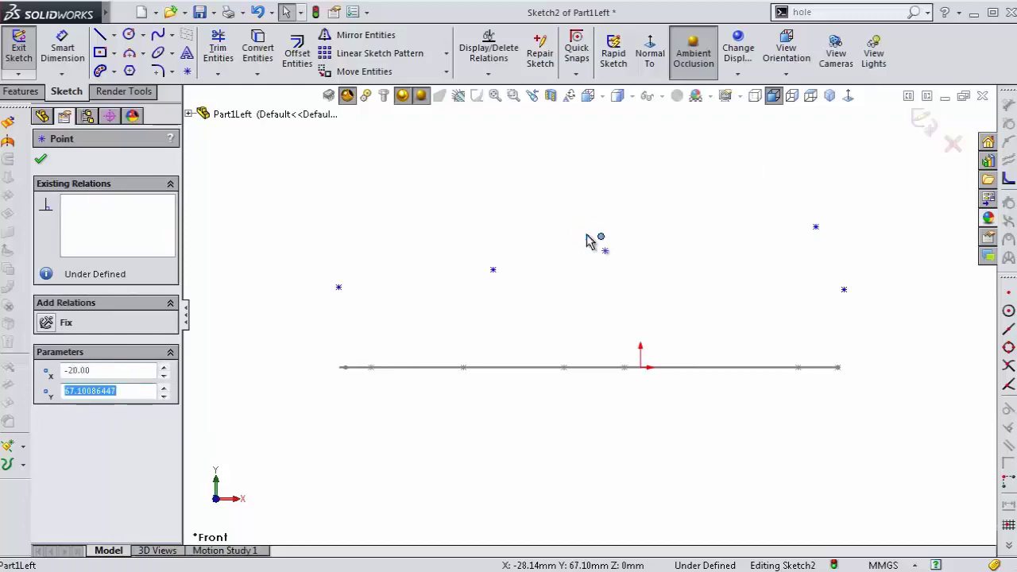
left_click(494, 270)
type("39")
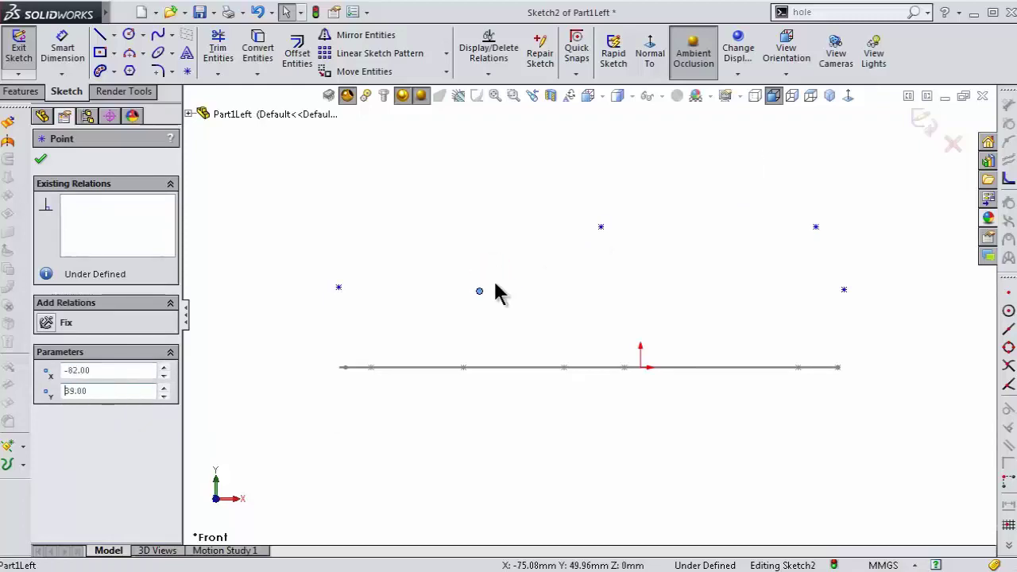
left_click(339, 289)
type("-150")
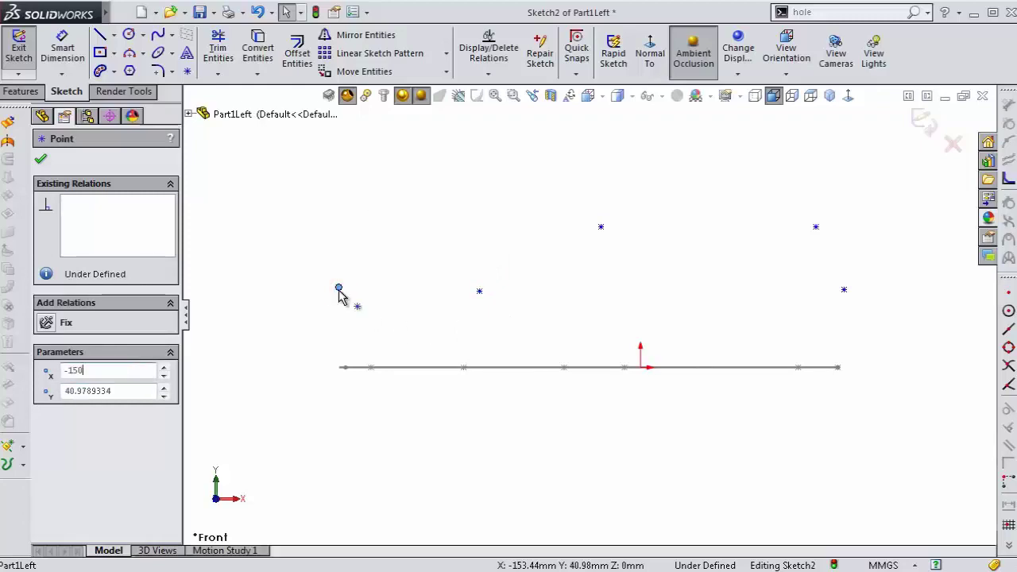
left_click(500, 196)
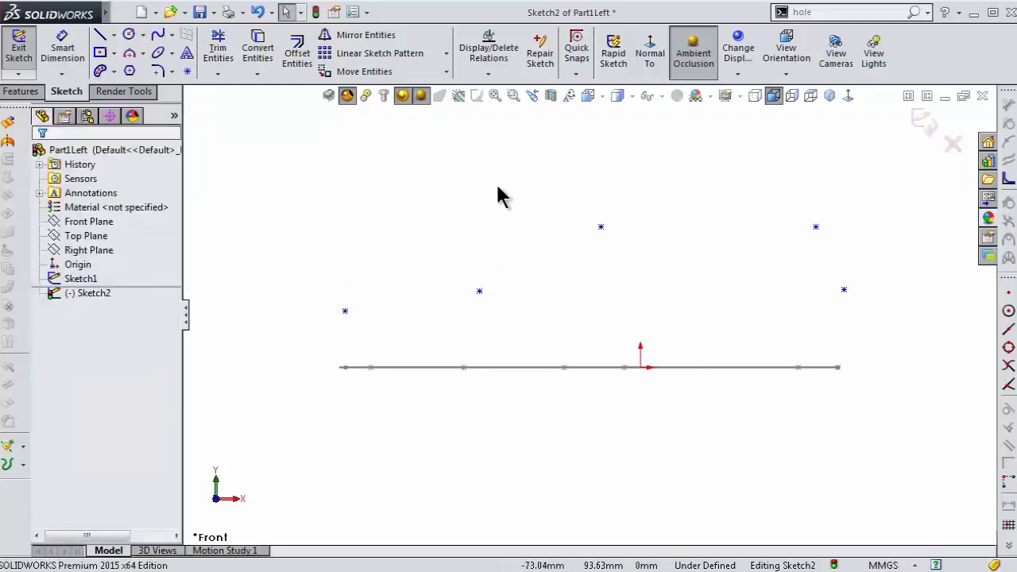
left_click(486, 72)
Step: Fully define the points with automatic dimensions, then move the 150, 103, 89, 82 and 20 dimensions clear
left_click(471, 117)
left_click(115, 238)
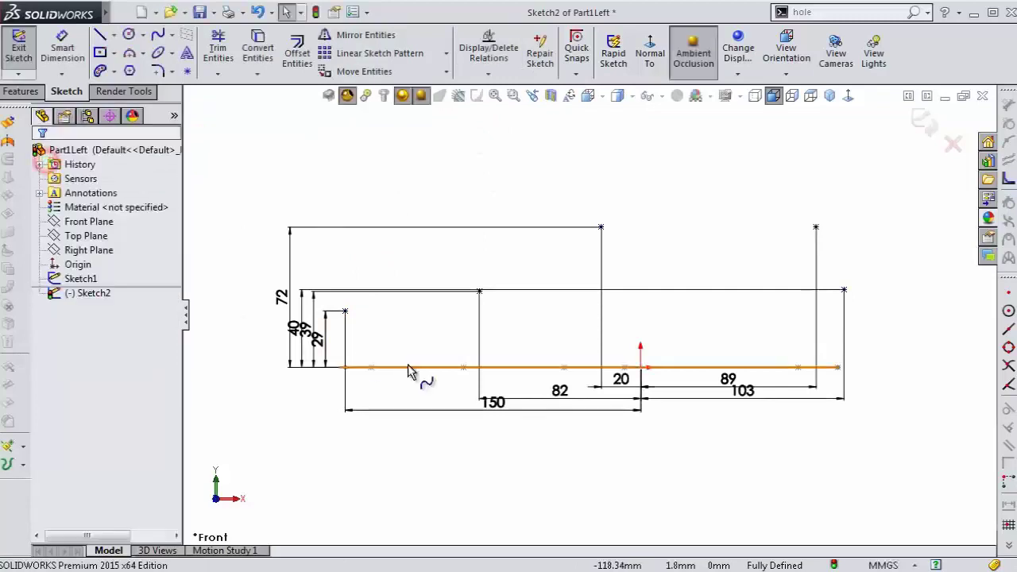
left_click_drag(493, 402, 492, 495)
mouse_move(743, 390)
left_mouse_down()
mouse_move(746, 506)
mouse_move(738, 476)
left_mouse_up()
left_click_drag(561, 401, 558, 484)
left_click_drag(621, 392, 612, 475)
left_click_drag(282, 296, 226, 332)
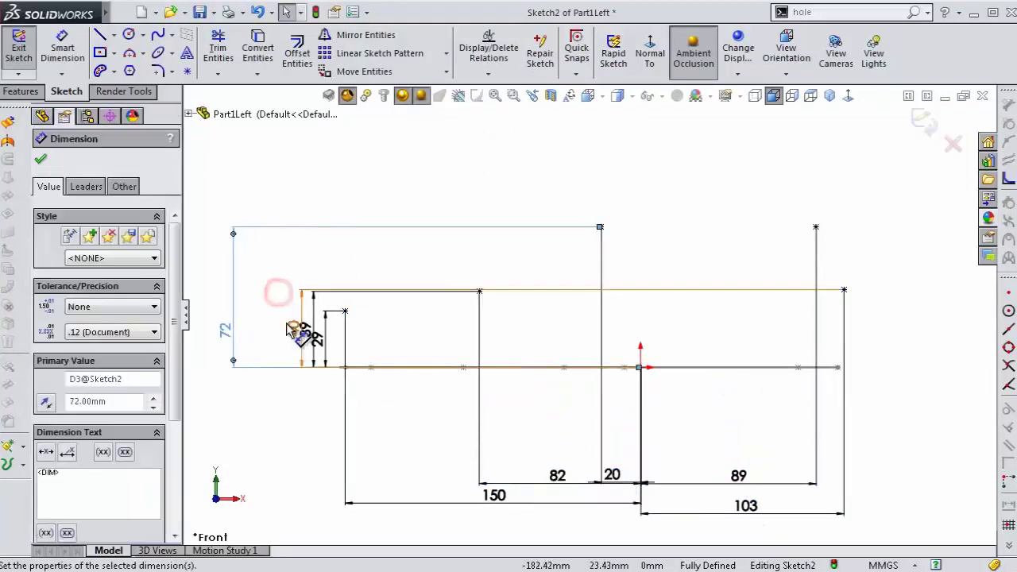
left_click_drag(294, 327, 238, 338)
mouse_move(304, 332)
left_mouse_down()
mouse_move(253, 338)
mouse_move(273, 343)
left_mouse_up()
left_click(306, 336)
scroll(373, 343, "down", 3)
Step: Draw a profile spline from the heel corner through the 29-high point to the top point
left_click(157, 34)
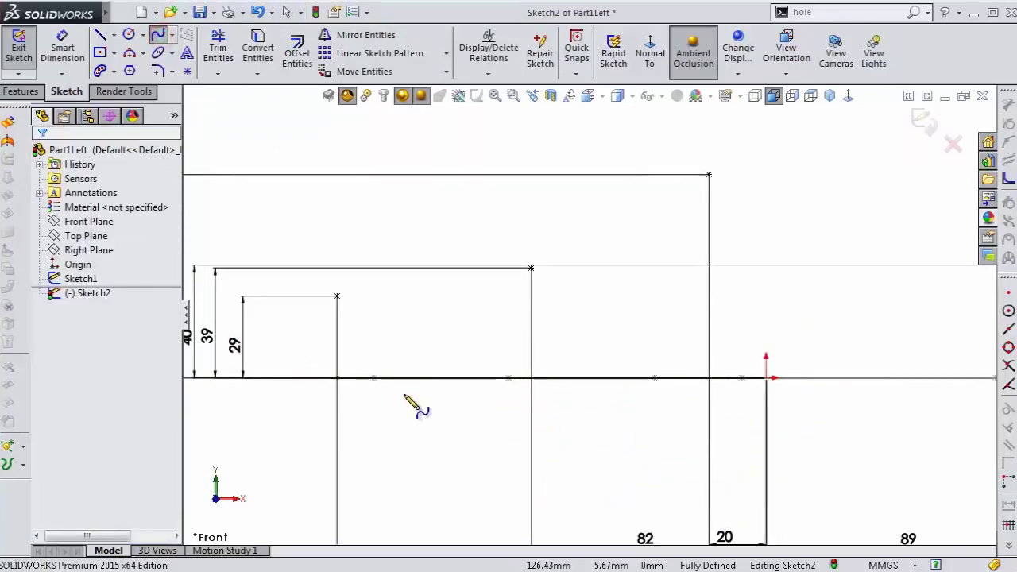
left_click(337, 378)
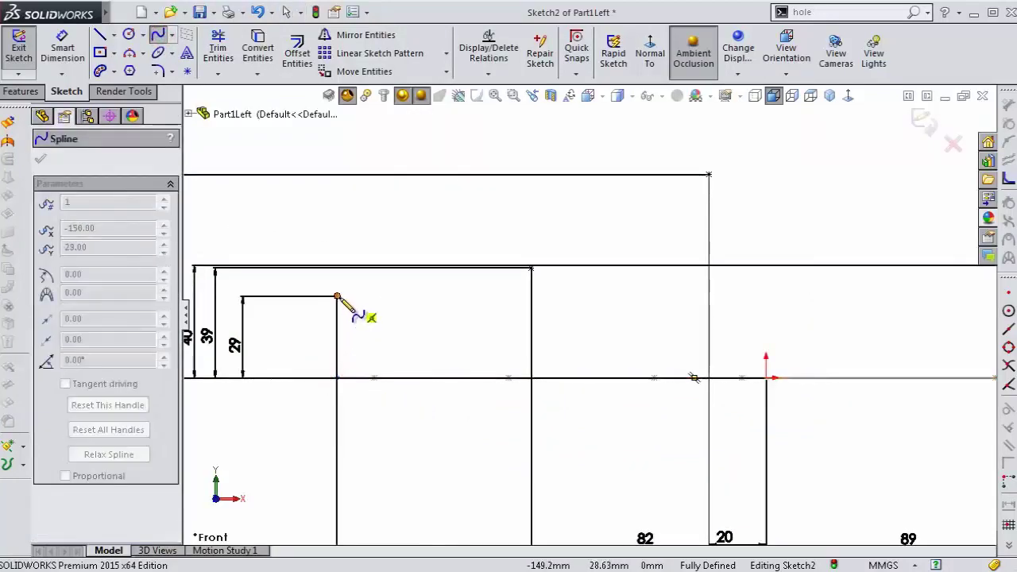
left_click(337, 296)
left_click(532, 267)
double_click(711, 175)
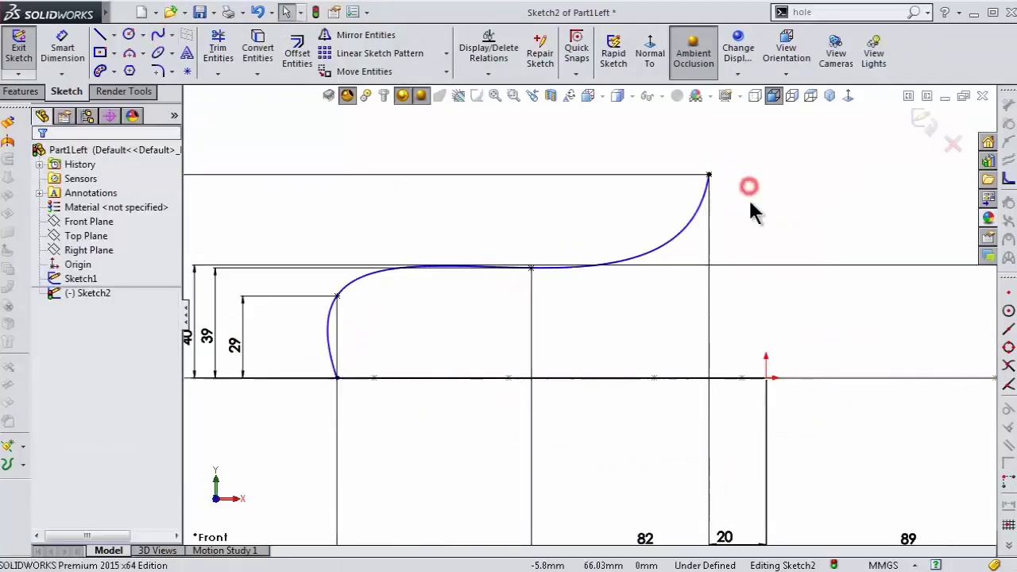
scroll(750, 212, "up", 2)
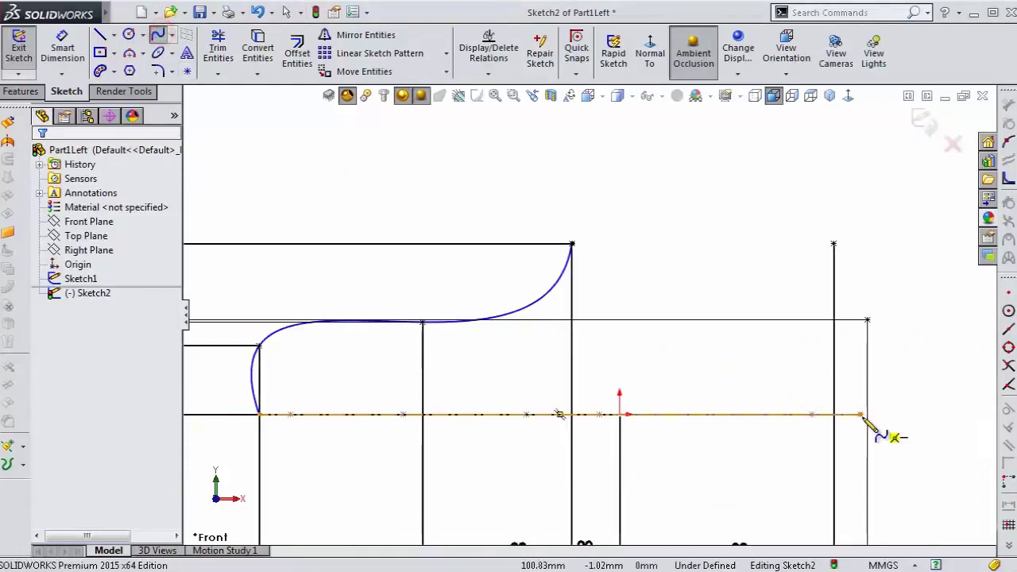
Step: Draw the heel spline from the bottom line's right end to the top endpoint
left_click(861, 414)
left_click(868, 320)
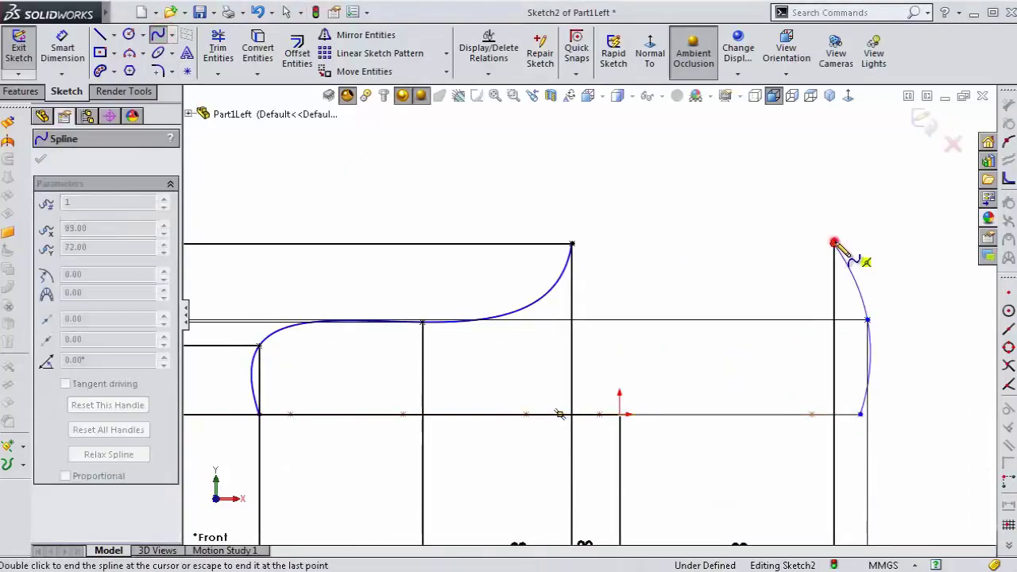
left_click(834, 244)
right_click(862, 259)
left_click(874, 255)
scroll(849, 414, "down", 2)
left_click(787, 409)
left_click(874, 481)
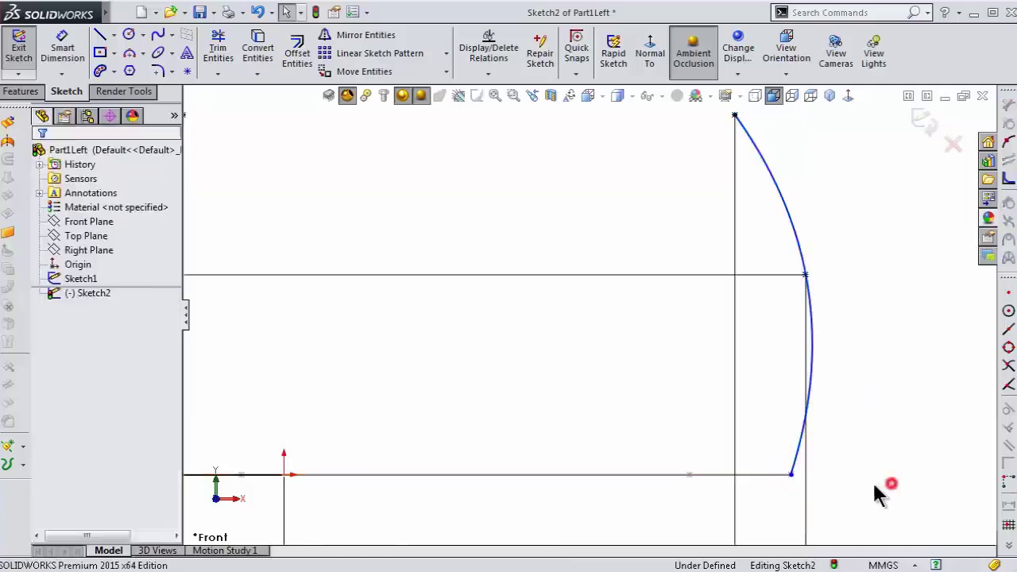
scroll(501, 317, "down", 4)
Step: Constrain the heel spline's lower endpoint to the bottom line and exit the fully defined sketch
left_click(491, 324)
left_click(469, 324, "ctrl")
left_click(552, 280)
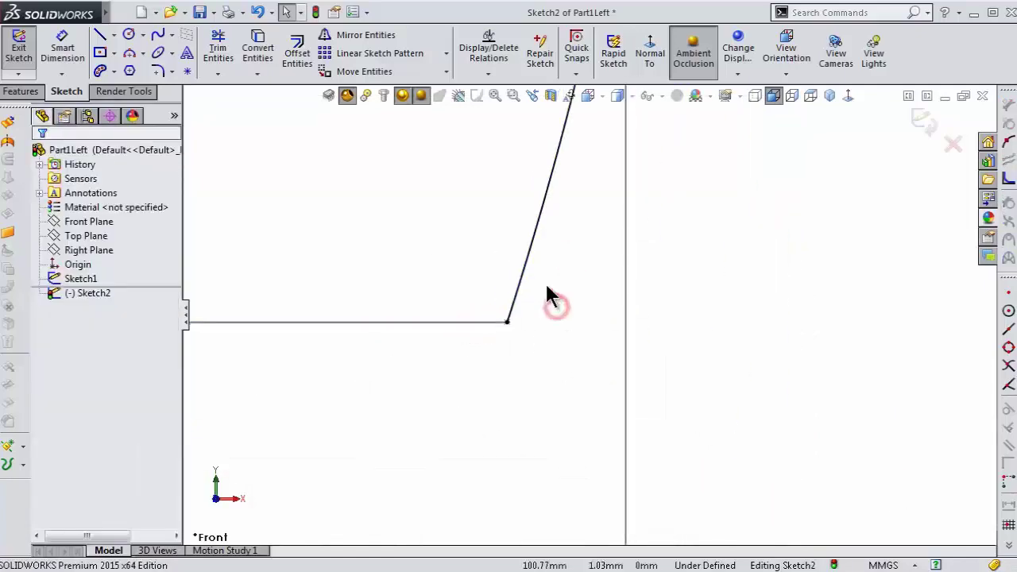
scroll(556, 270, "up", 2)
scroll(357, 345, "up", 3)
scroll(719, 423, "down", 4)
left_click(717, 422)
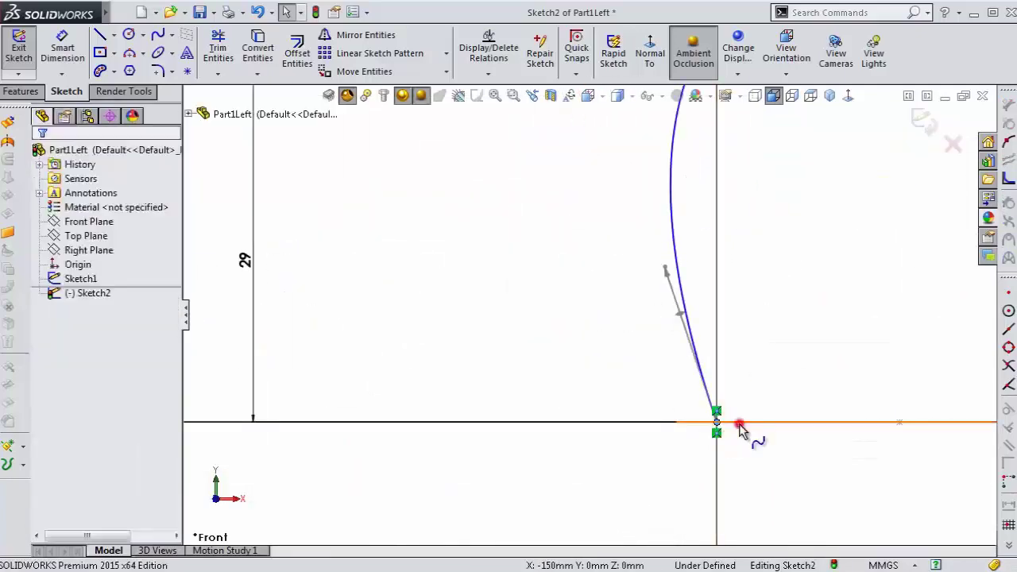
left_click(735, 422, "ctrl")
left_click(803, 358)
scroll(833, 289, "up", 3)
scroll(755, 246, "down", 2)
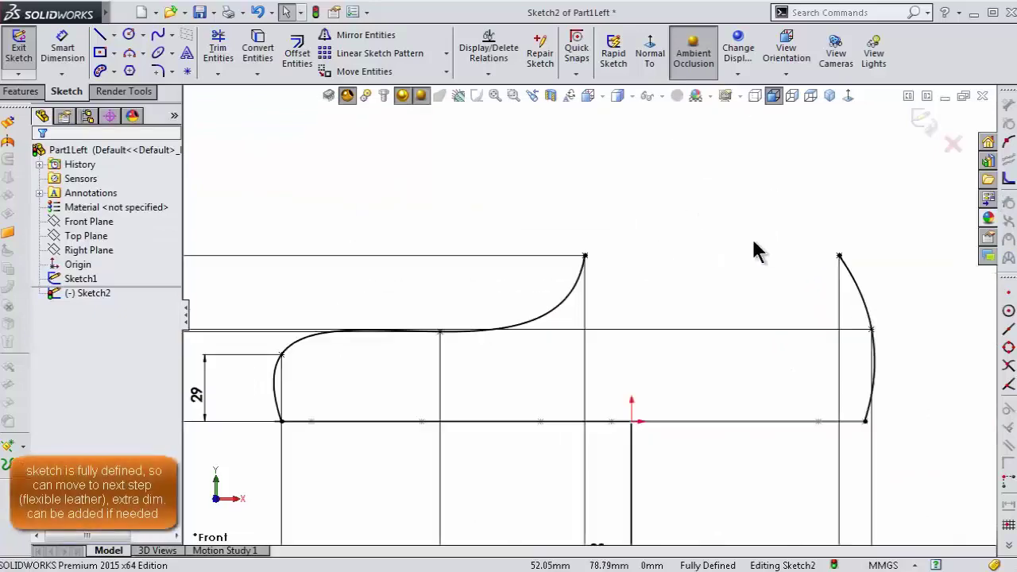
scroll(456, 309, "up", 2)
left_click(922, 120)
Step: Start a Normal To sketch on the Right Plane and place two points
middle_click_drag(833, 236, 739, 334)
left_click(91, 228)
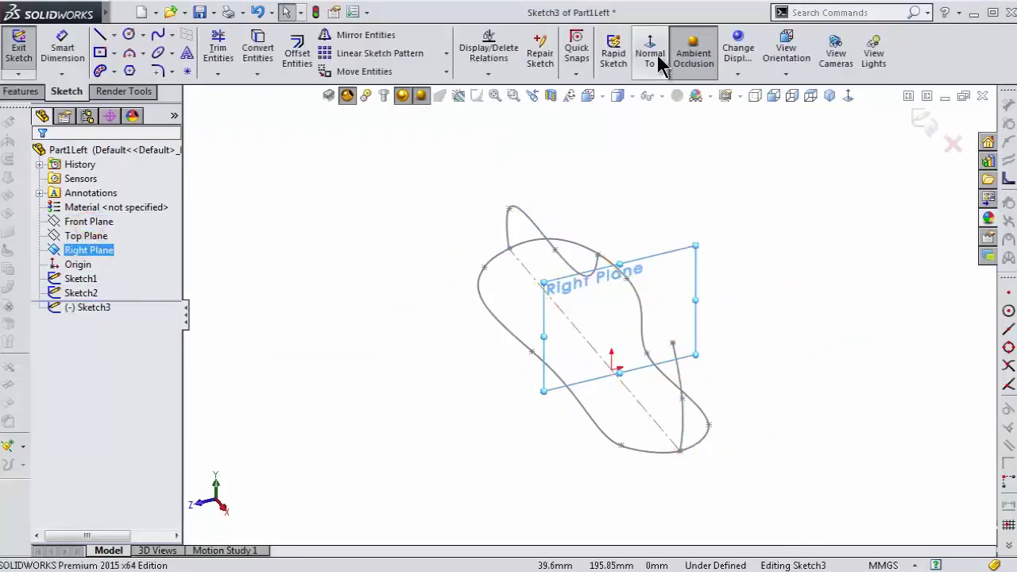
left_click(653, 60)
left_click(421, 306)
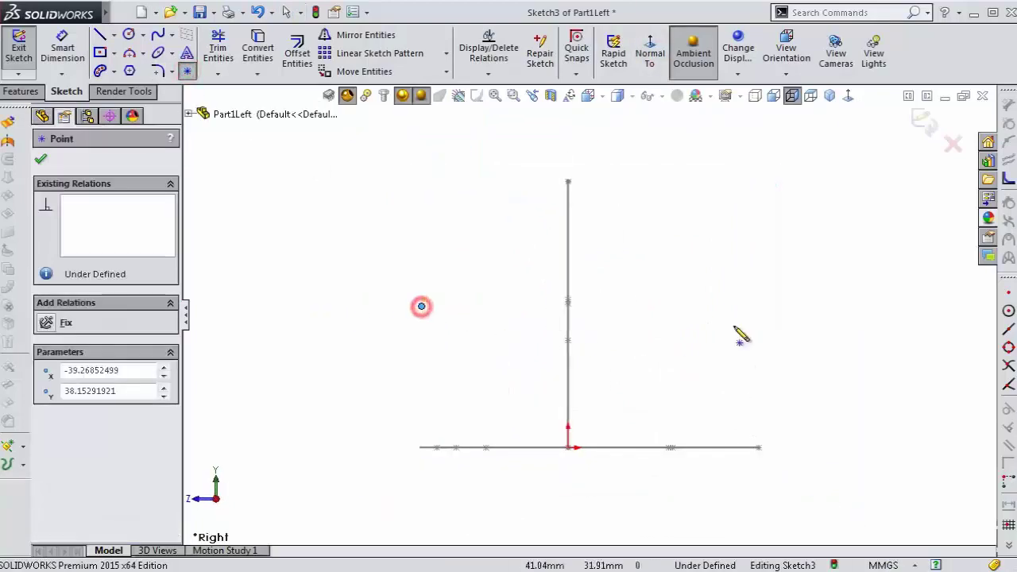
key("Escape")
Step: Position the right point at X 31, Y 26.40 and the left point at X -41, Y 31
left_click(766, 314)
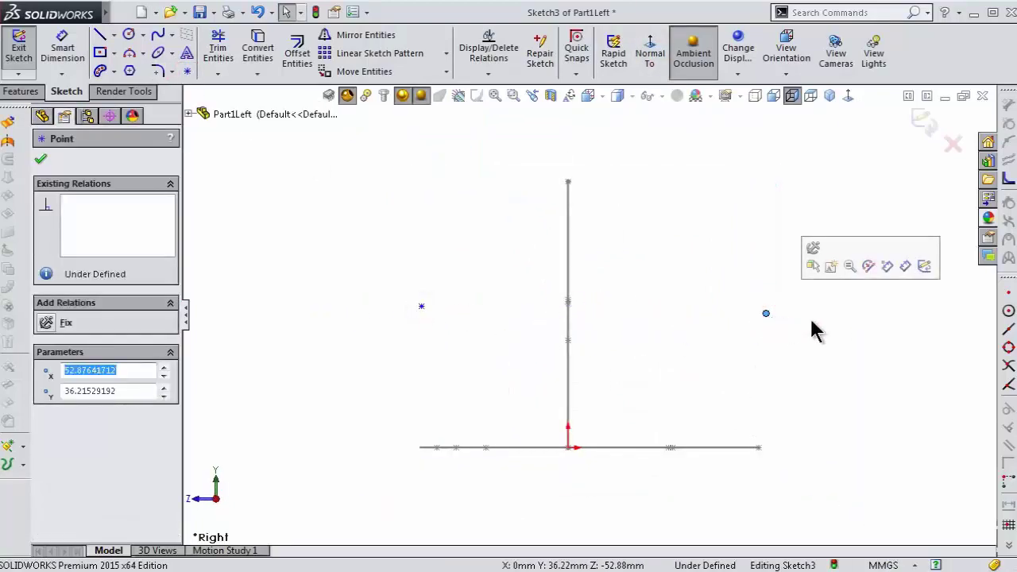
type("31")
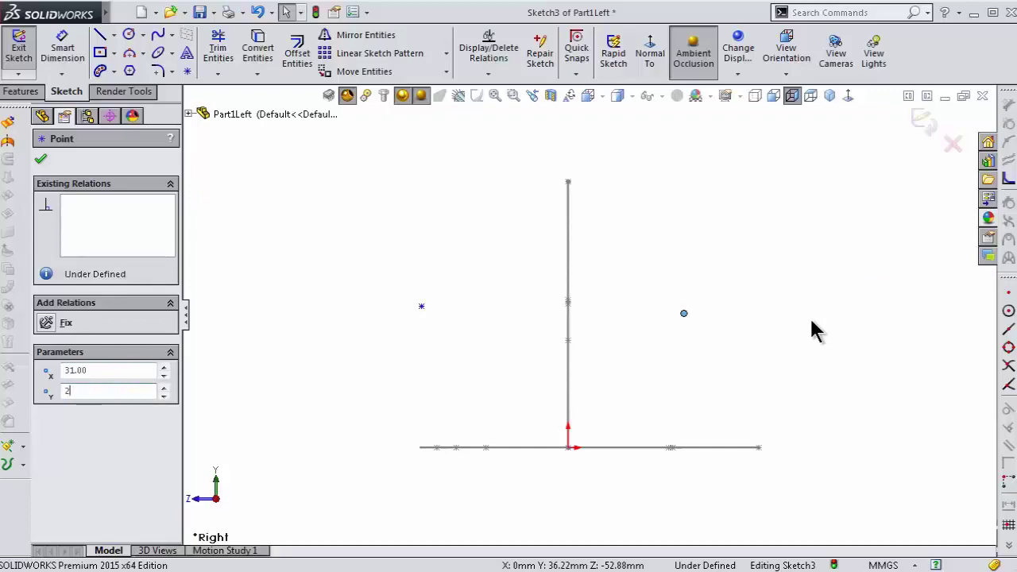
type("9")
key("Return")
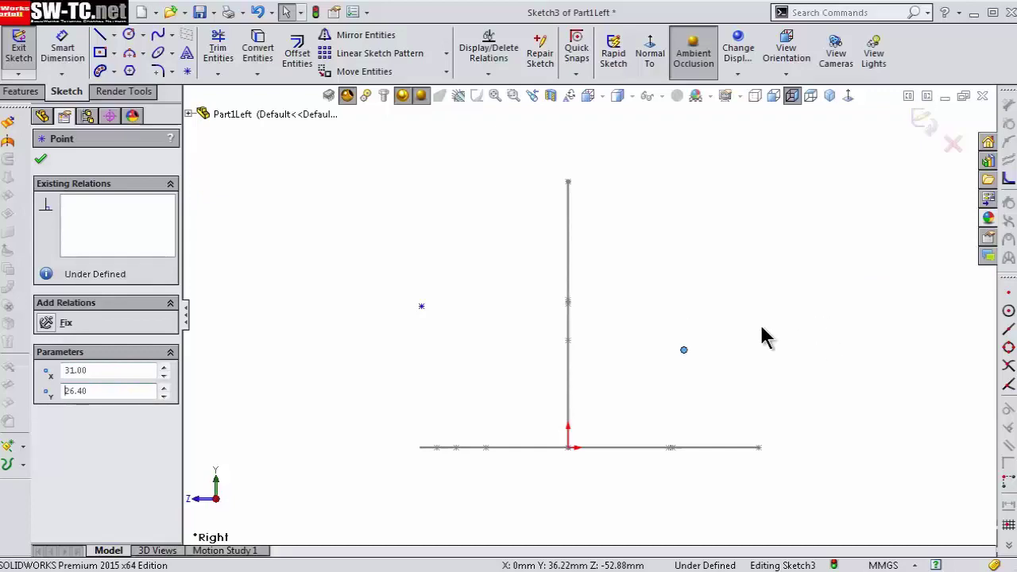
left_click(420, 327)
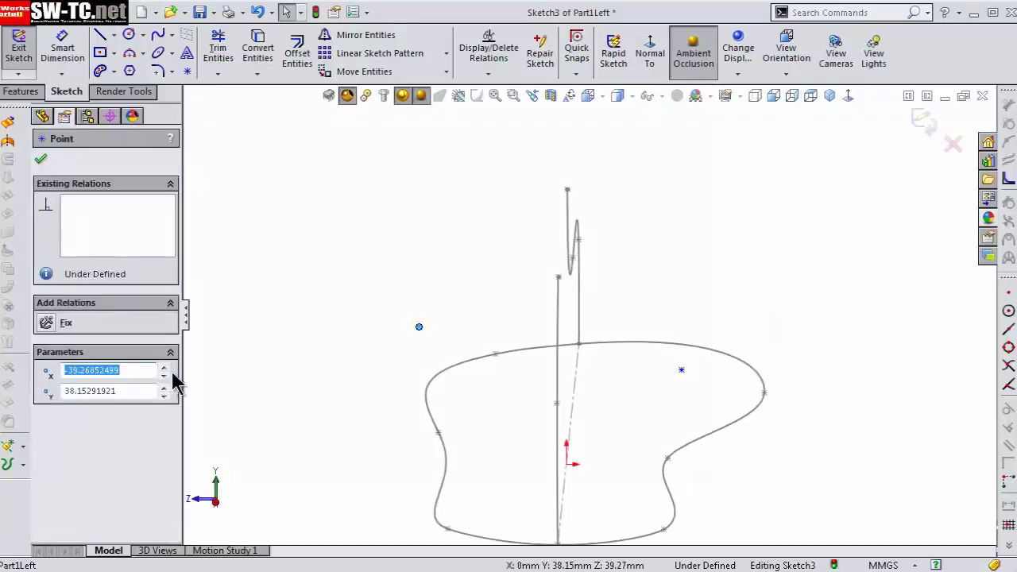
type("35")
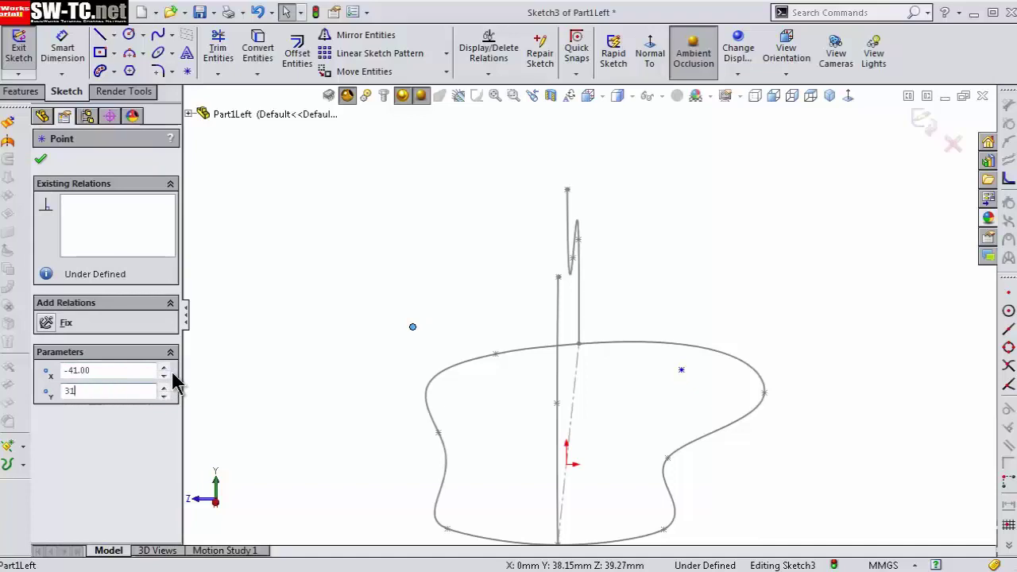
key("Return")
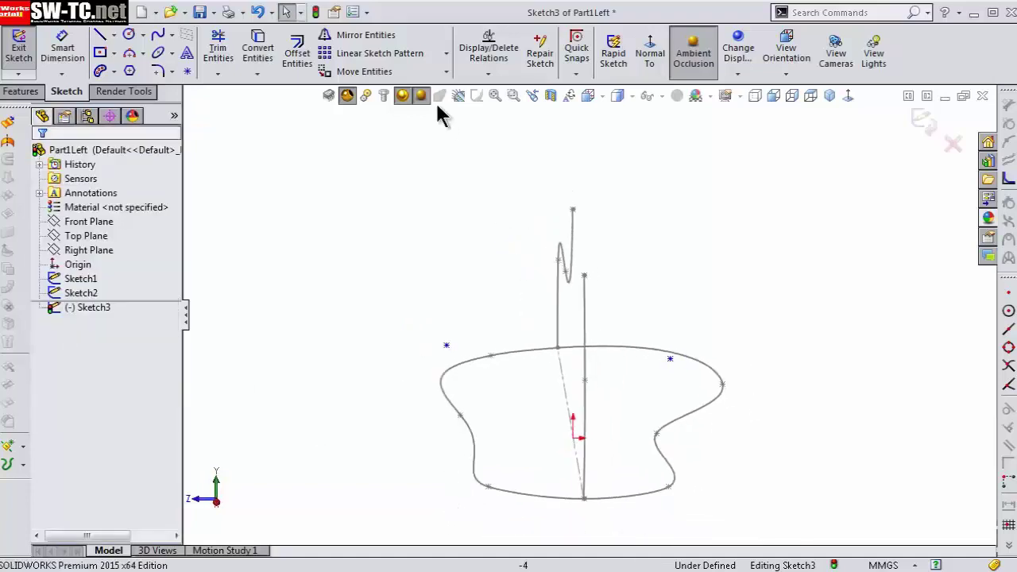
Step: Fully define the sketch with automatic dimensions and rearrange the 41, 31 and 26.40 dimensions
left_click(489, 74)
left_click(501, 119)
left_click(106, 239)
key("Return")
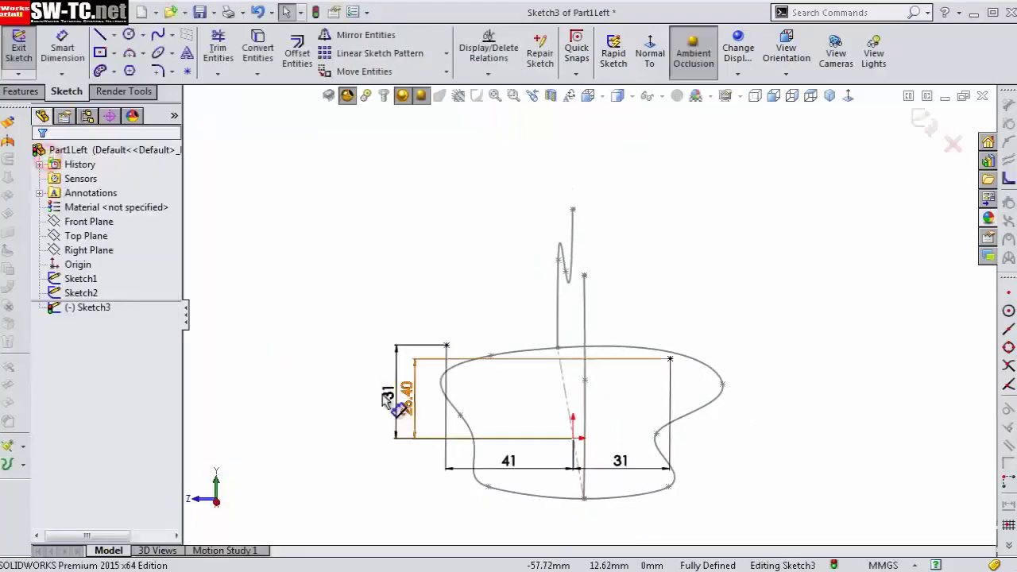
left_click_drag(407, 394, 293, 395)
left_click_drag(509, 461, 511, 532)
left_click_drag(620, 461, 628, 515)
left_click(795, 402)
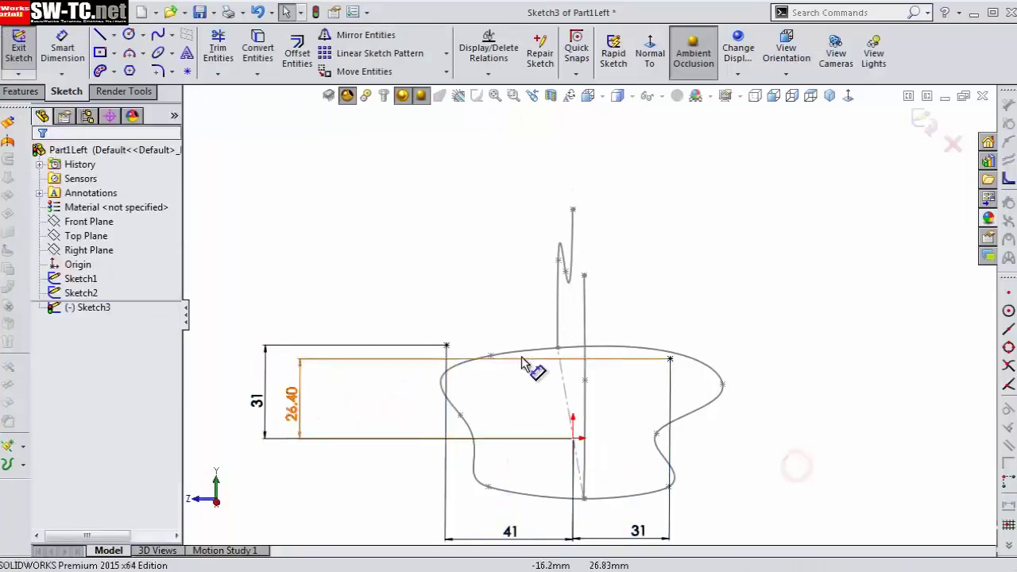
left_click_drag(536, 483, 520, 143)
left_click_drag(642, 487, 662, 147)
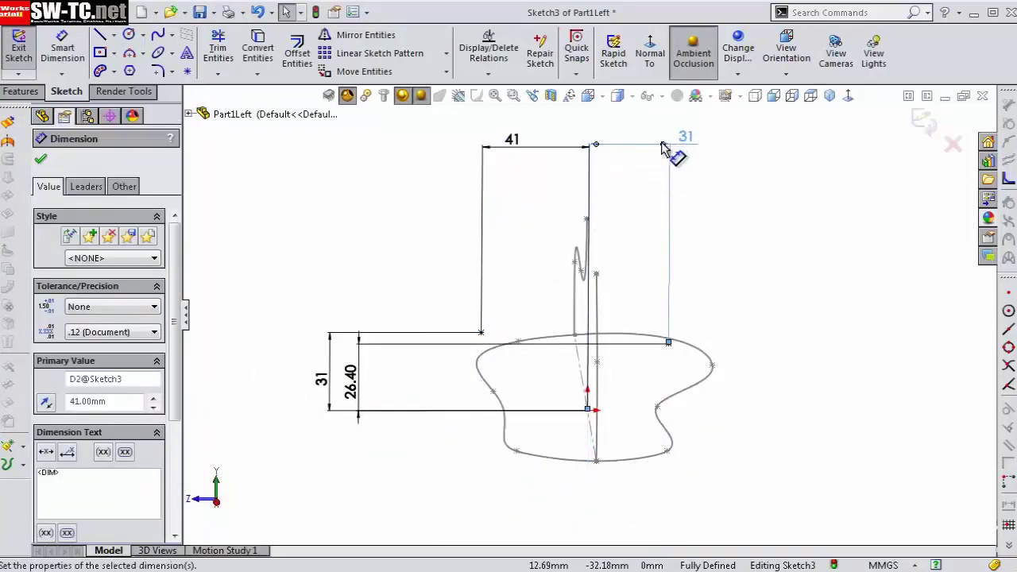
scroll(435, 365, "down", 2)
Step: Draw the left spline from the sole's left edge up through the left point
scroll(528, 437, "down", 4)
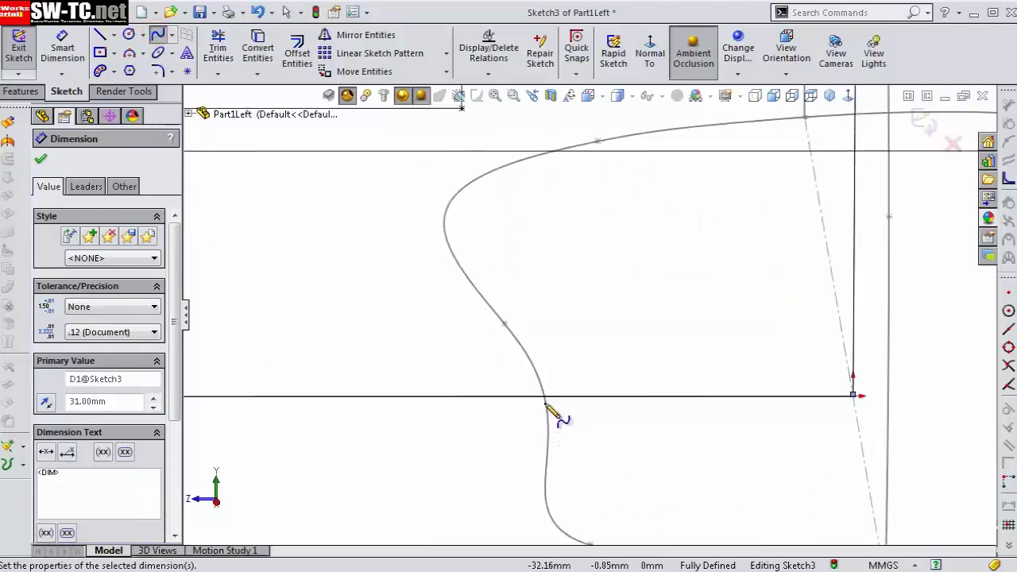
scroll(547, 405, "up", 3)
left_click(565, 374)
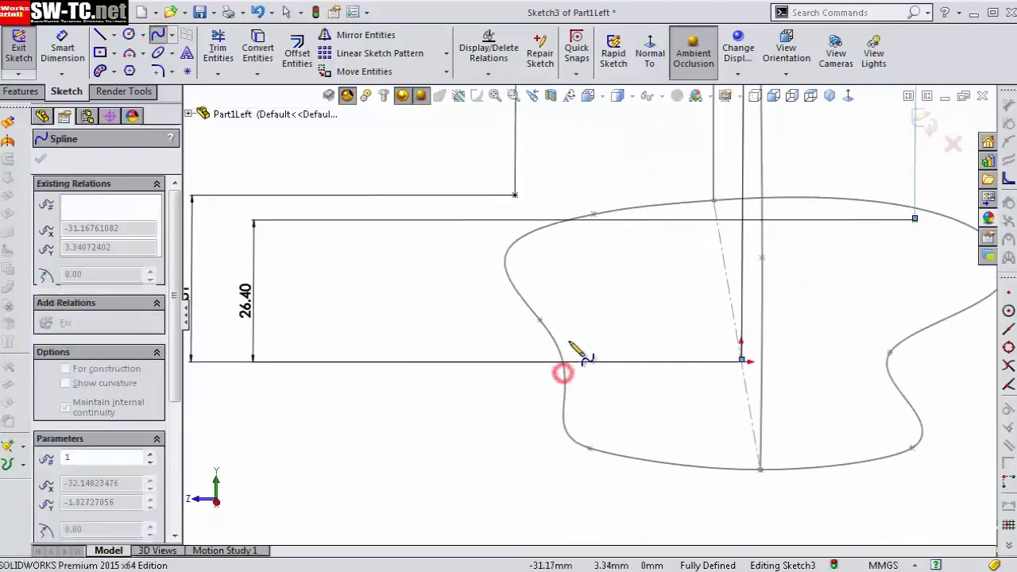
left_click(515, 195)
scroll(548, 202, "up", 3)
double_click(593, 149)
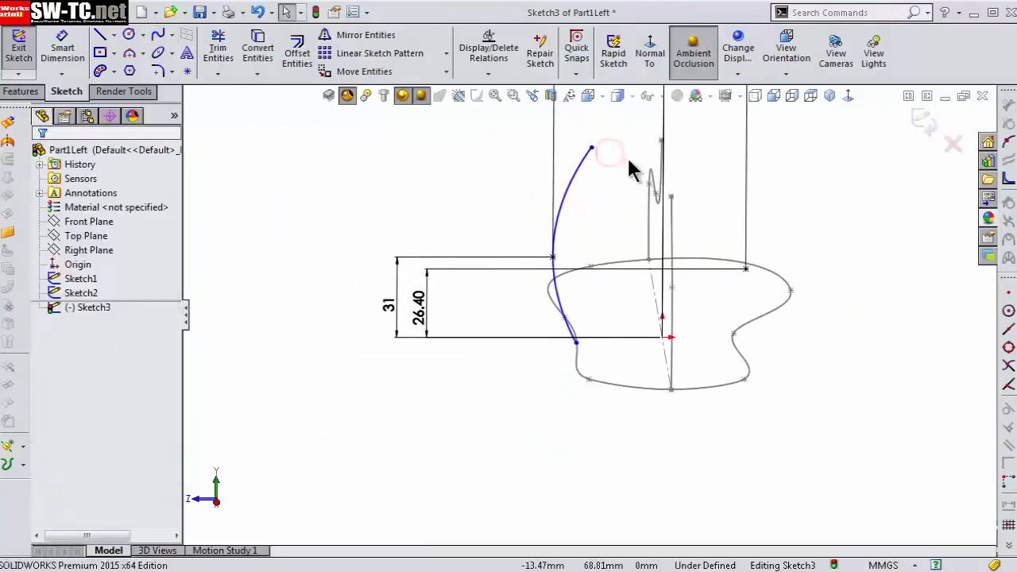
Step: Draw the second spline on the right side, ending at its top
middle_click_drag(799, 342, 771, 368)
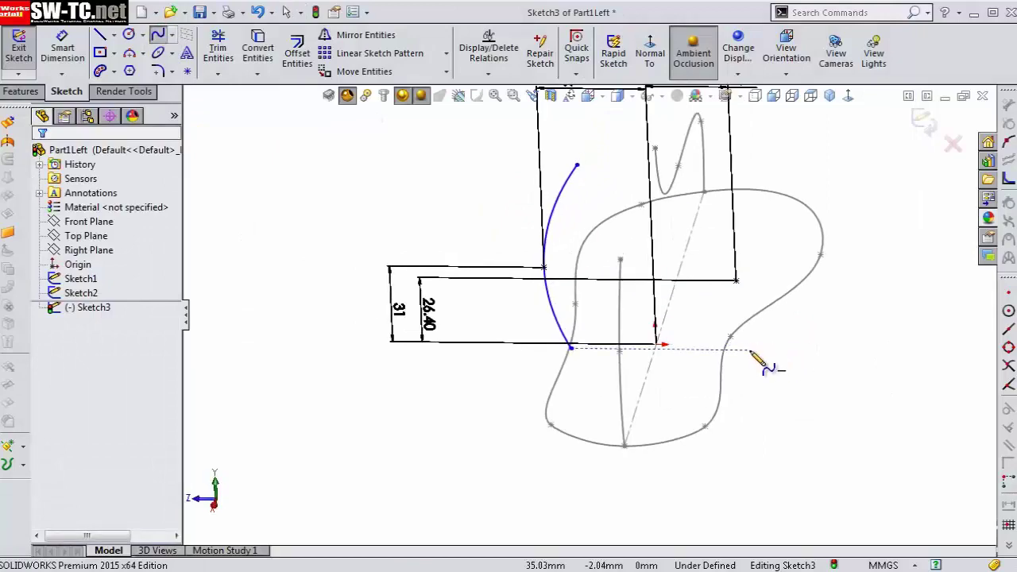
left_click(746, 349)
scroll(685, 208, "down", 5)
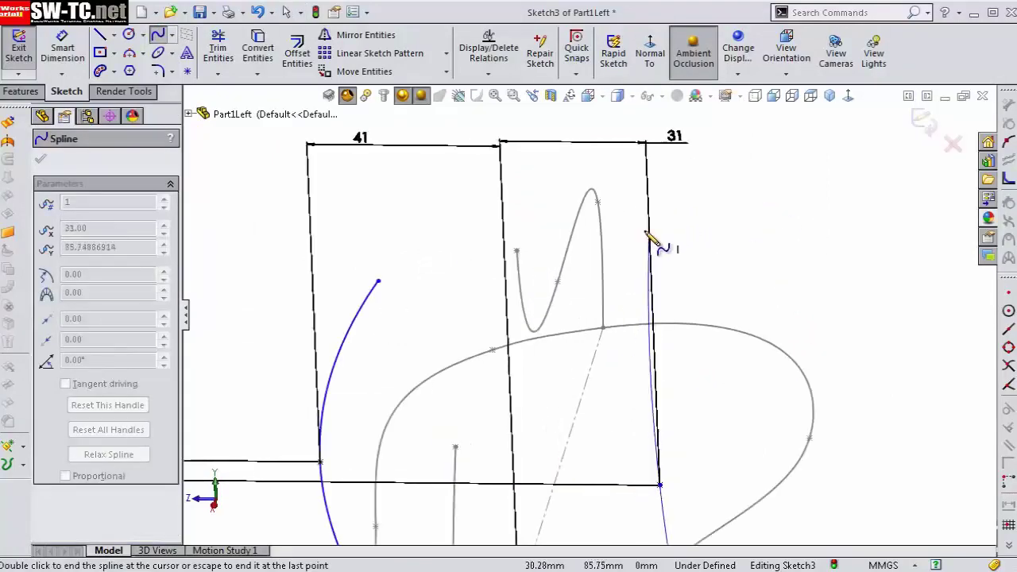
double_click(640, 256)
scroll(432, 482, "down", 3)
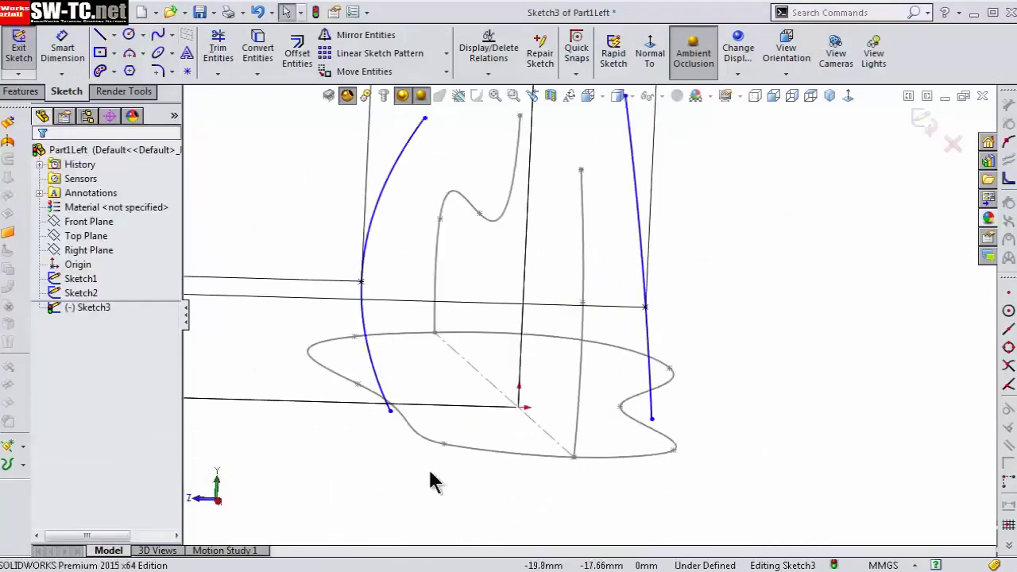
scroll(434, 364, "down", 3)
Step: Select the right spline's lower endpoint together with the sole outline curve
left_click(433, 364)
left_click(459, 374, "ctrl")
left_click(556, 307)
scroll(565, 255, "up", 3)
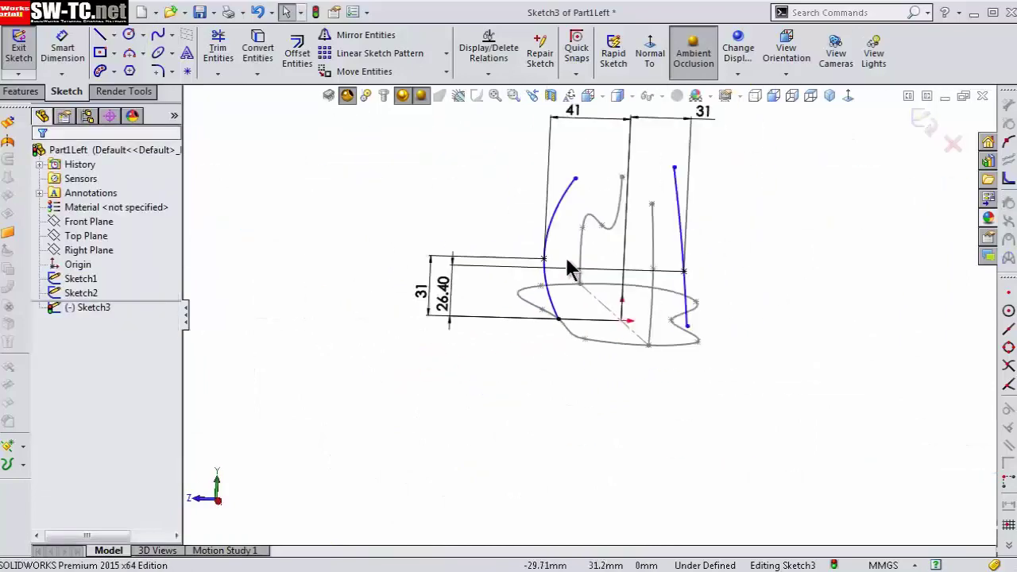
scroll(613, 150, "down", 2)
left_click(566, 165)
left_click(625, 214, "ctrl")
left_click(617, 153)
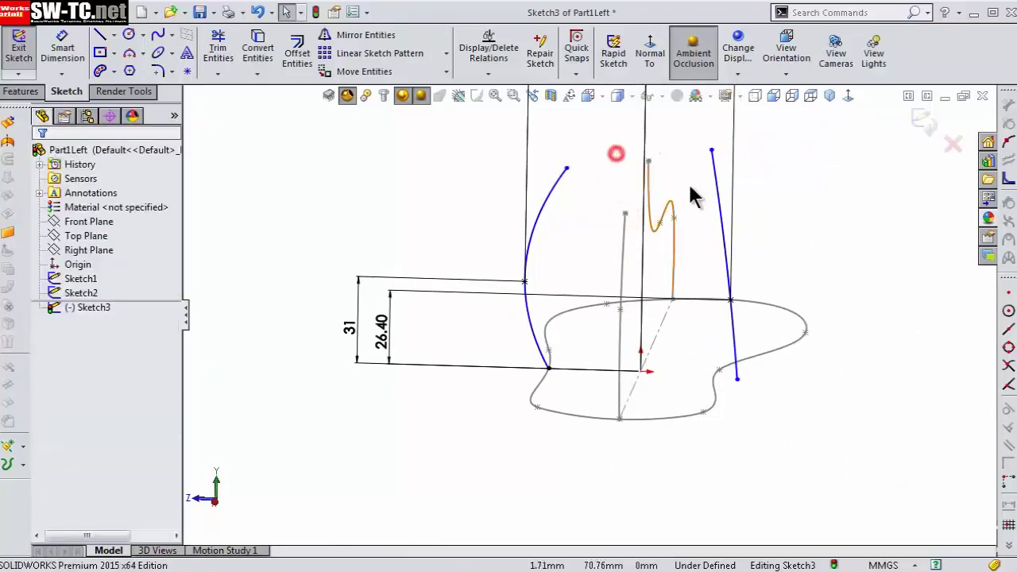
left_click(712, 151)
left_click(625, 213, "ctrl")
Step: Pierce the spline's lower end onto the sole outline, then view the sketch Normal To
left_click(776, 400)
left_click(737, 379)
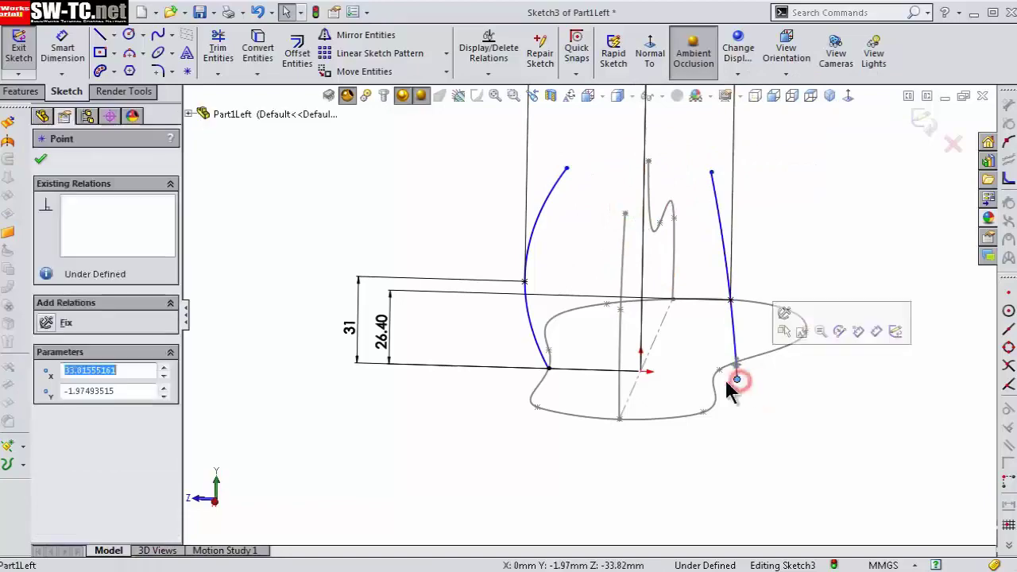
left_click(719, 369, "ctrl")
scroll(775, 385, "up", 3)
left_click(675, 364)
left_click(631, 388, "ctrl")
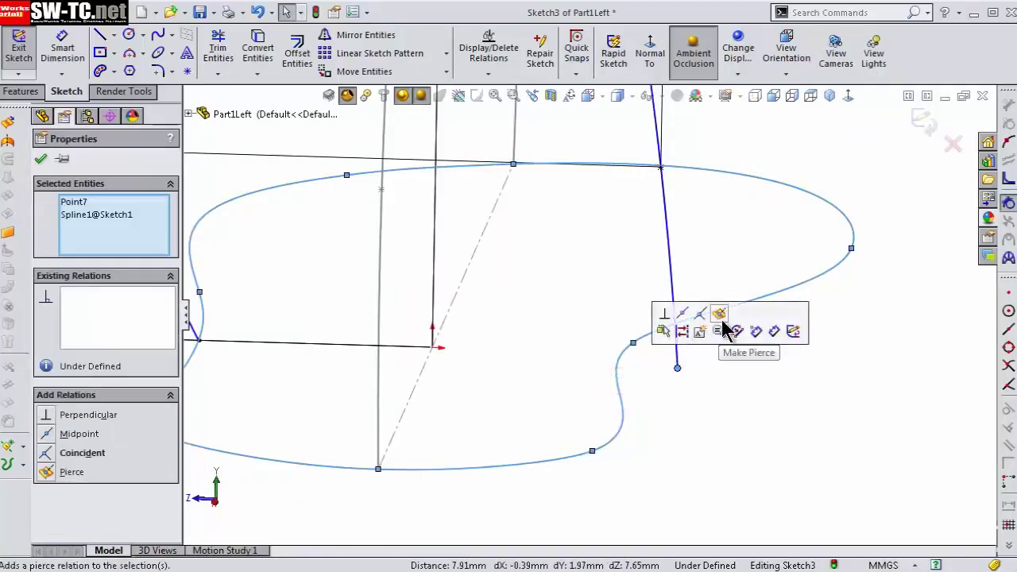
left_click(722, 322)
left_click(727, 373)
mouse_move(677, 377)
middle_mouse_down()
mouse_move(665, 496)
mouse_move(688, 379)
middle_mouse_up()
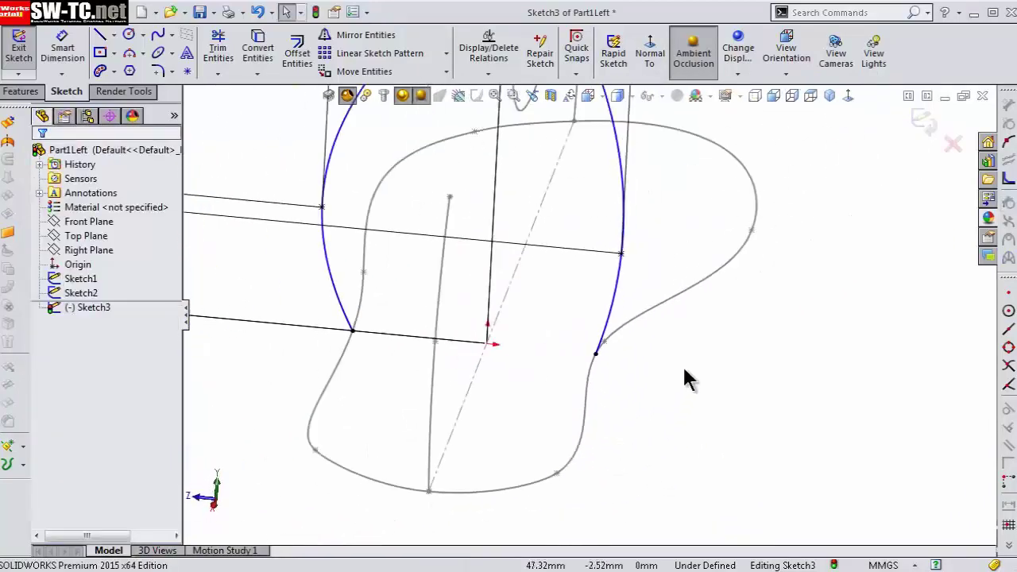
left_click(650, 56)
Step: Start a construction centreline, then cancel it without keeping it
scroll(596, 445, "up", 2)
left_click(114, 35)
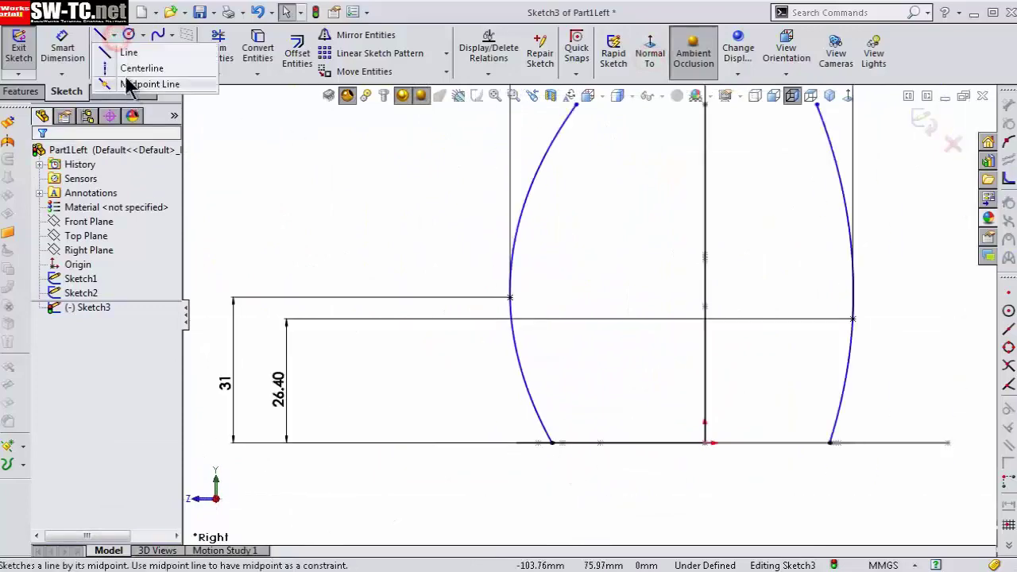
left_click(145, 66)
left_click(551, 443)
left_click(831, 442)
key("Escape")
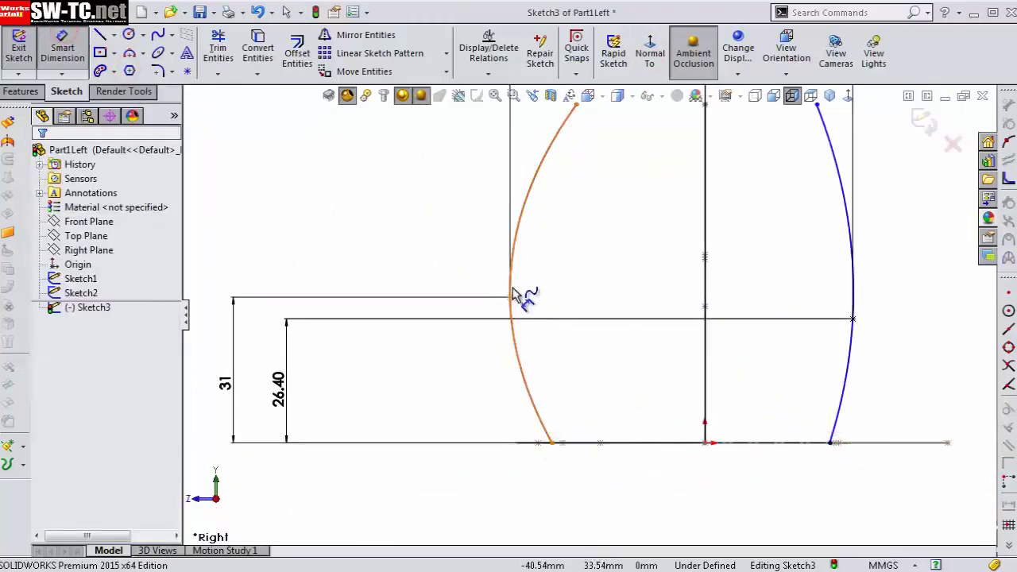
Step: Dimension the left side spline with a length of 72
left_click(527, 288)
right_click_drag(527, 288, 513, 262)
left_click(445, 243)
type("72")
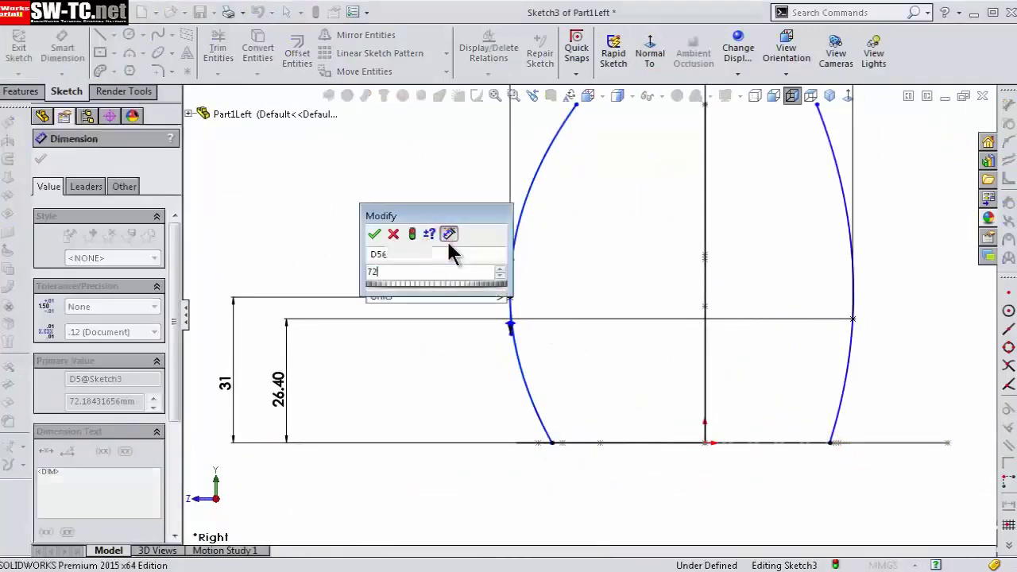
key("Return")
left_click(490, 367)
key("Escape")
left_click(511, 326)
left_click(390, 281)
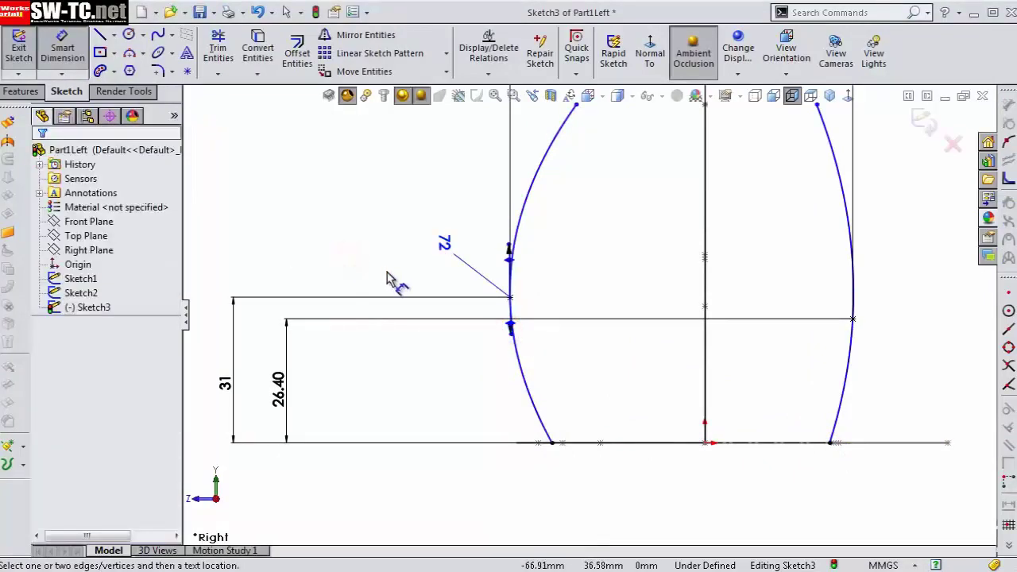
Step: Give the left curve's lower handle a 60° base angle and a 36 handle length
left_click(512, 317)
scroll(519, 395, "down", 2)
left_click(568, 421)
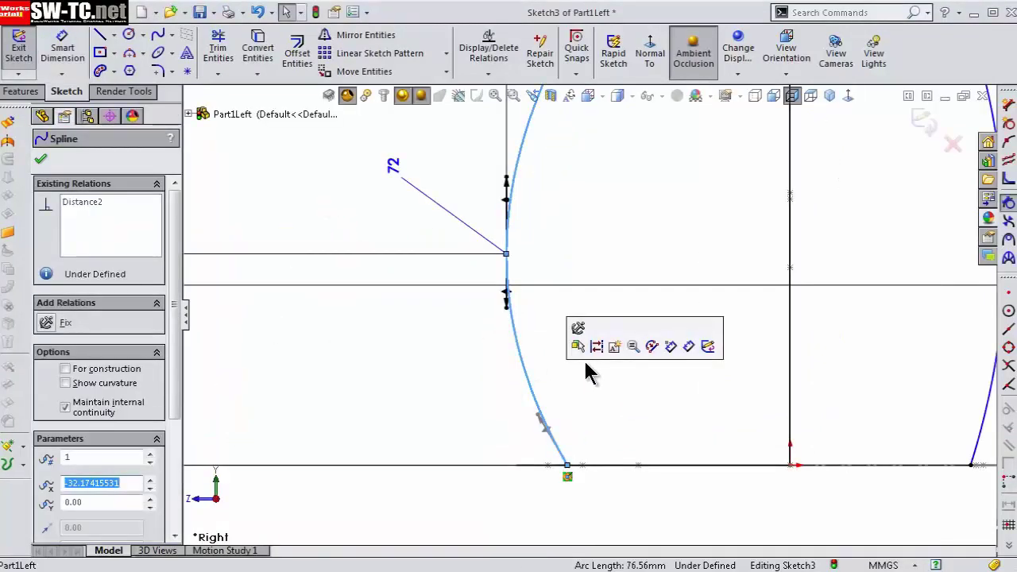
key("s")
left_click(592, 373)
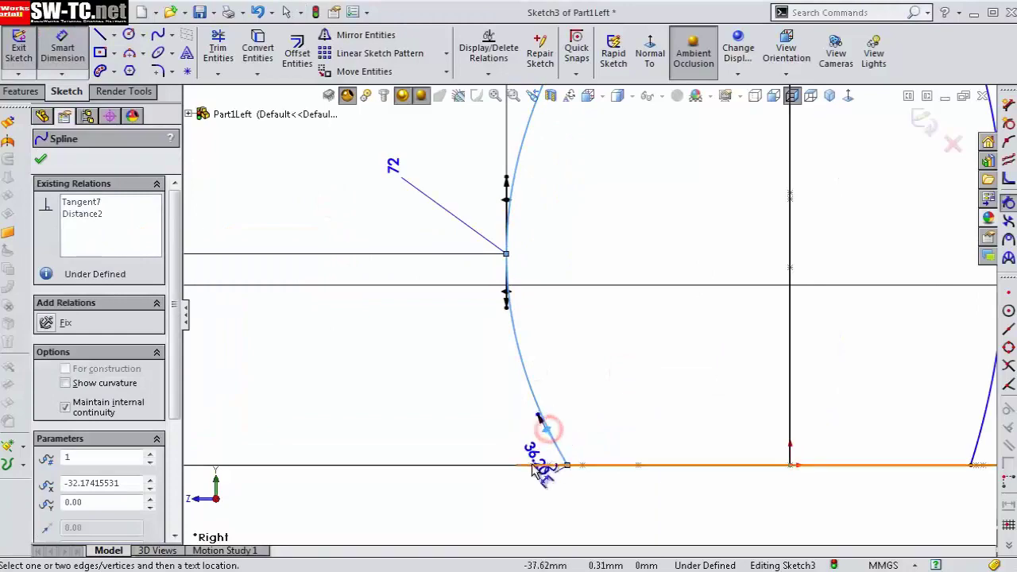
left_click(532, 466)
left_click(520, 444)
type("60")
key("Return")
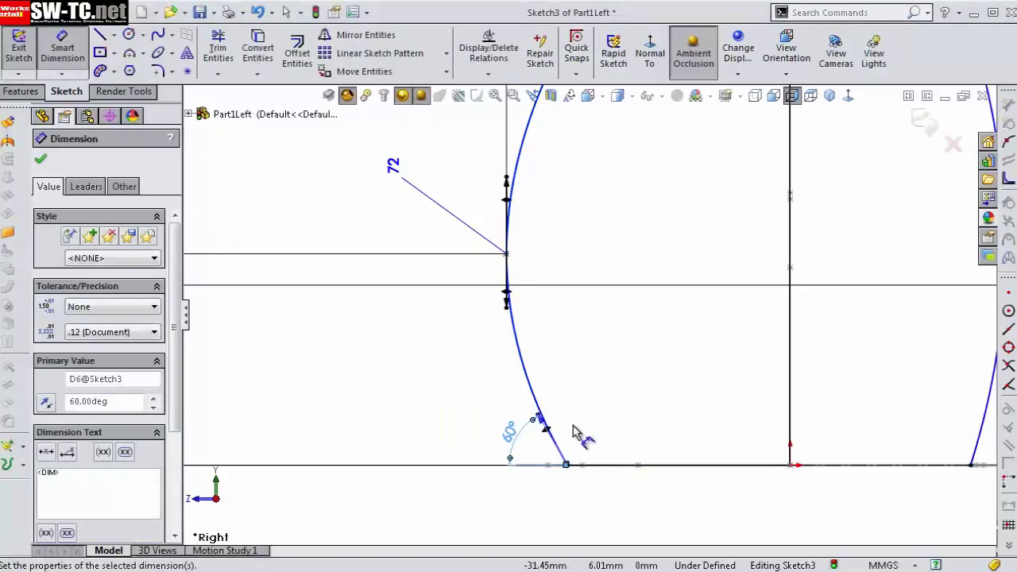
left_click(548, 420)
left_click(588, 406)
key("Return")
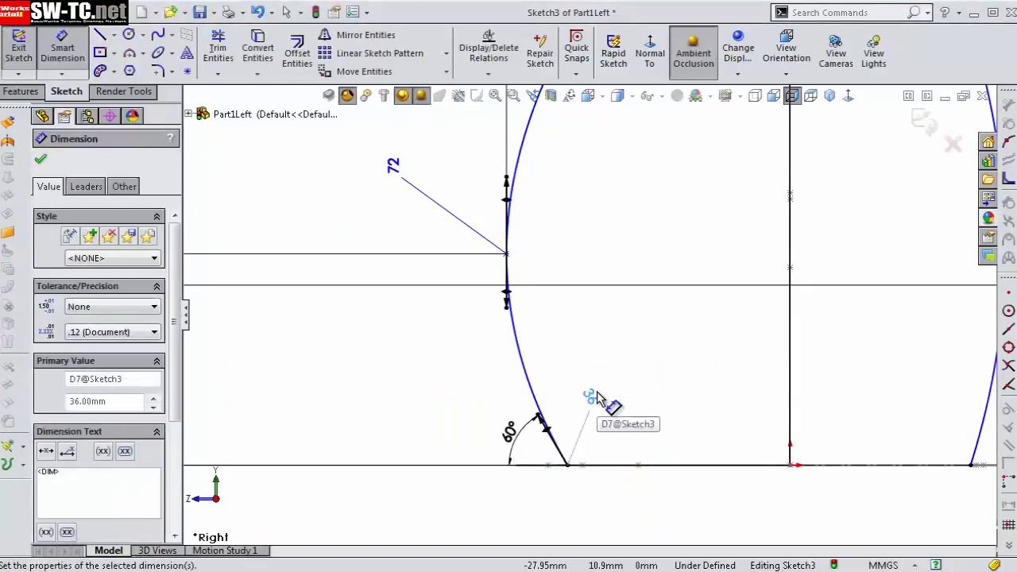
Step: Set the left curve's top endpoint 27 from the vertical centre line
scroll(647, 238, "up", 2)
scroll(572, 157, "up", 1)
left_click(571, 154)
left_click(680, 154)
left_click(624, 127)
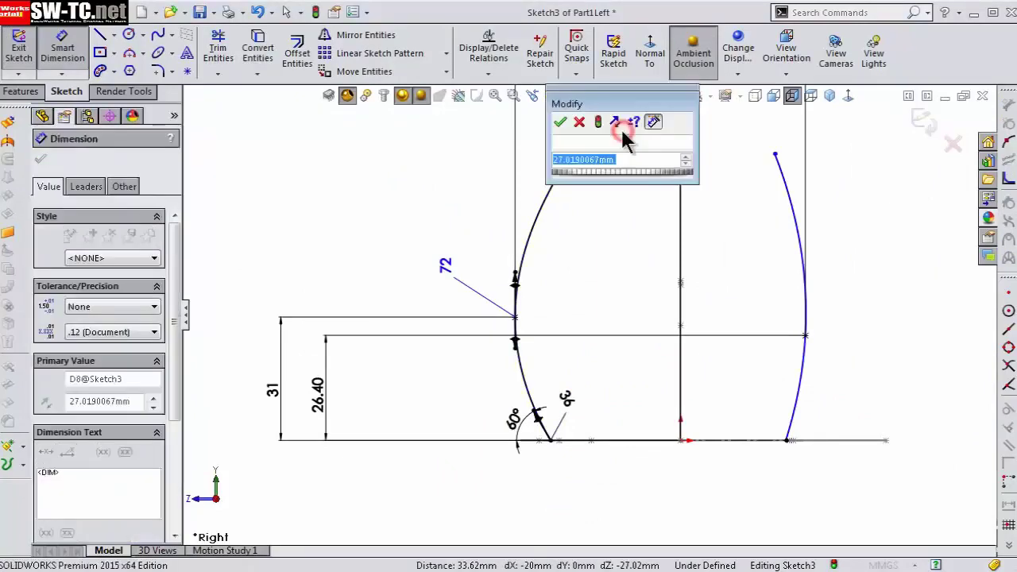
type("27")
key("Return")
Step: Set the right curve's top endpoint 24 from the vertical centre line
left_click(681, 159)
left_click(778, 151)
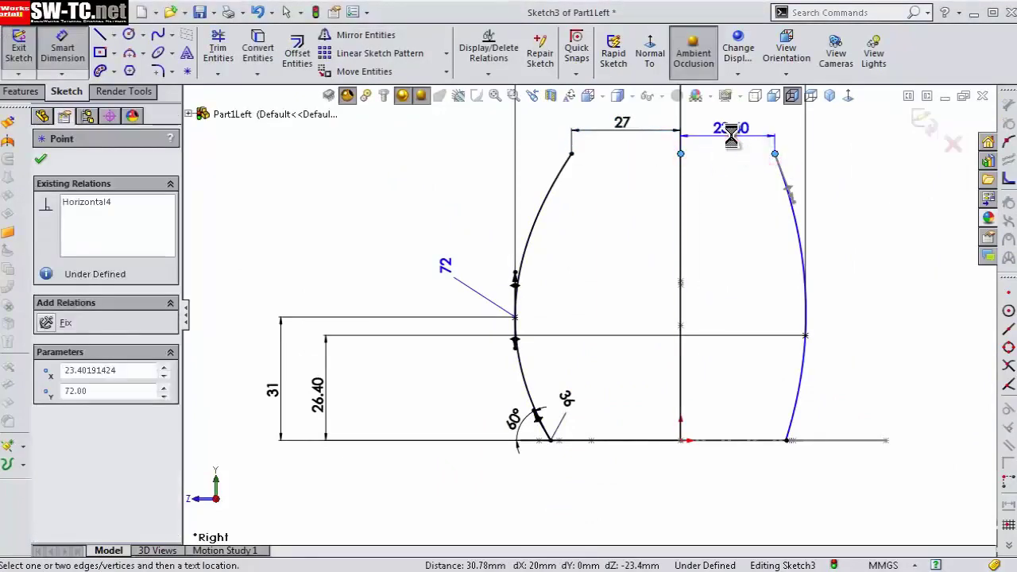
left_click(730, 132)
type("24")
key("Return")
left_click(728, 227)
scroll(729, 227, "down", 2)
left_click(800, 307)
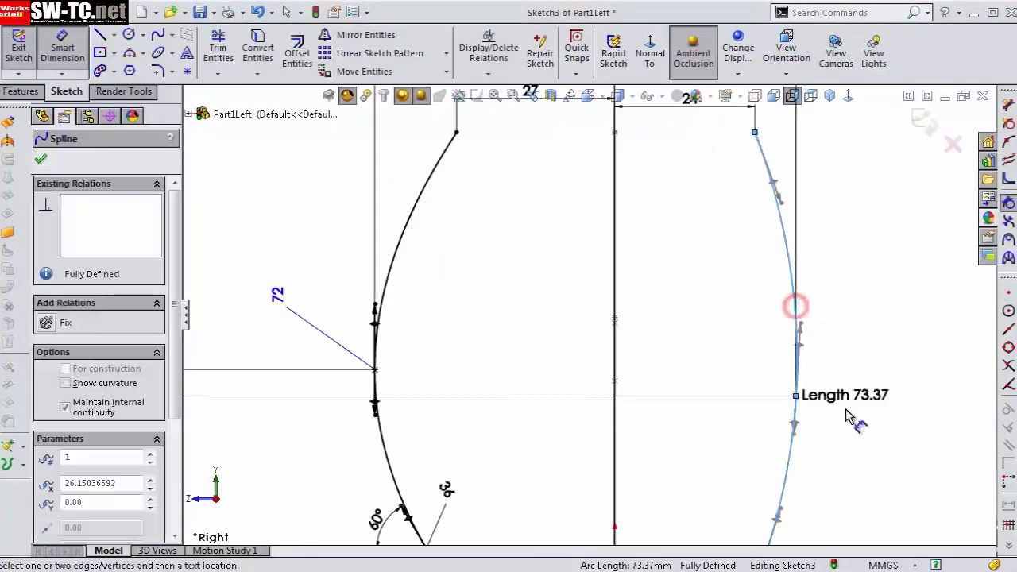
scroll(800, 334, "up", 2)
Step: Give the right curve a 93° base angle and a 70 middle handle dimension
left_click(684, 477)
left_click(674, 450)
type("93.00deg")
key("Return")
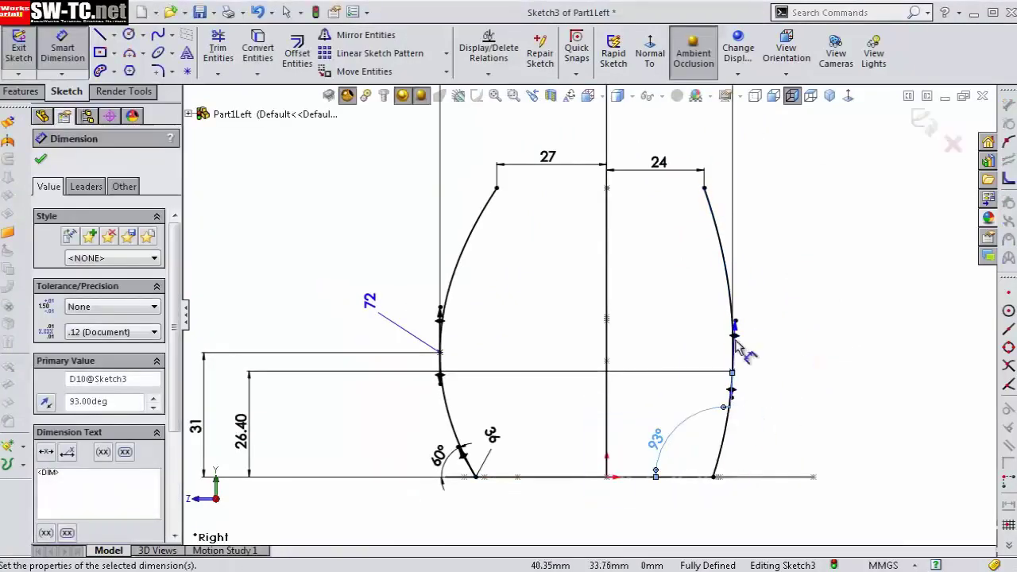
left_click(736, 329)
left_click(787, 325)
type("70")
key("Return")
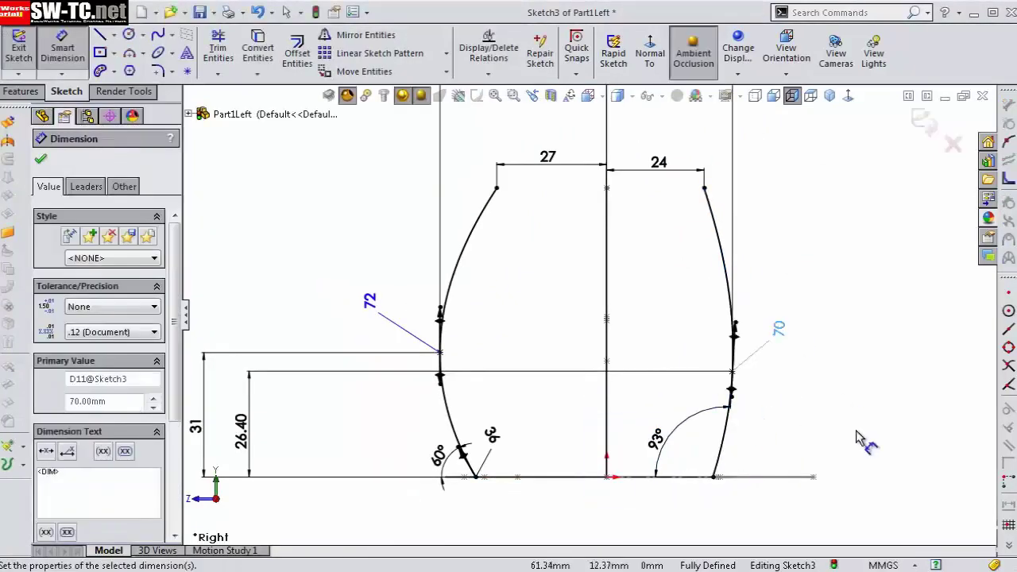
Step: Set the right curve's lower handle to a 105° angle and 30 length
scroll(842, 445, "down", 3)
left_click(547, 469)
left_click(483, 508)
left_click(483, 463)
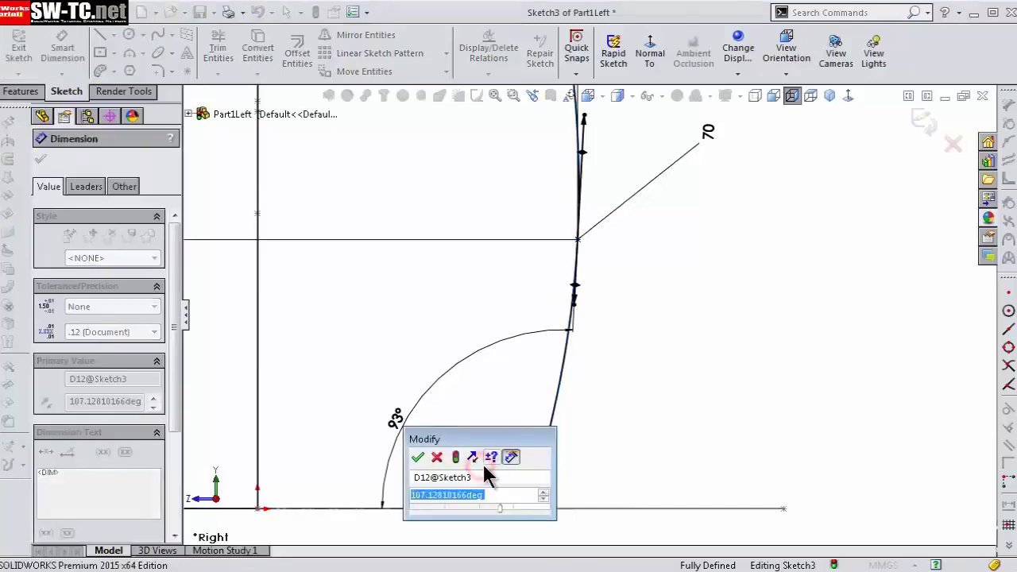
type("105")
key("Return")
left_click(545, 450)
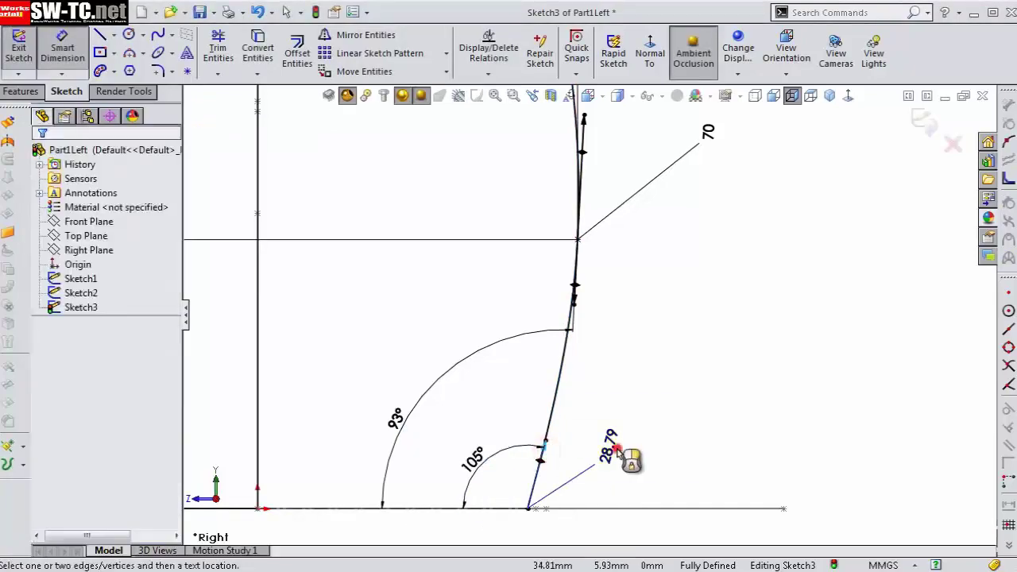
left_click(631, 460)
type("30")
key("Return")
Step: Dimension the right curve's top handle at 60, correcting a mistyped 560, with a 75° angle
scroll(613, 352, "up", 4)
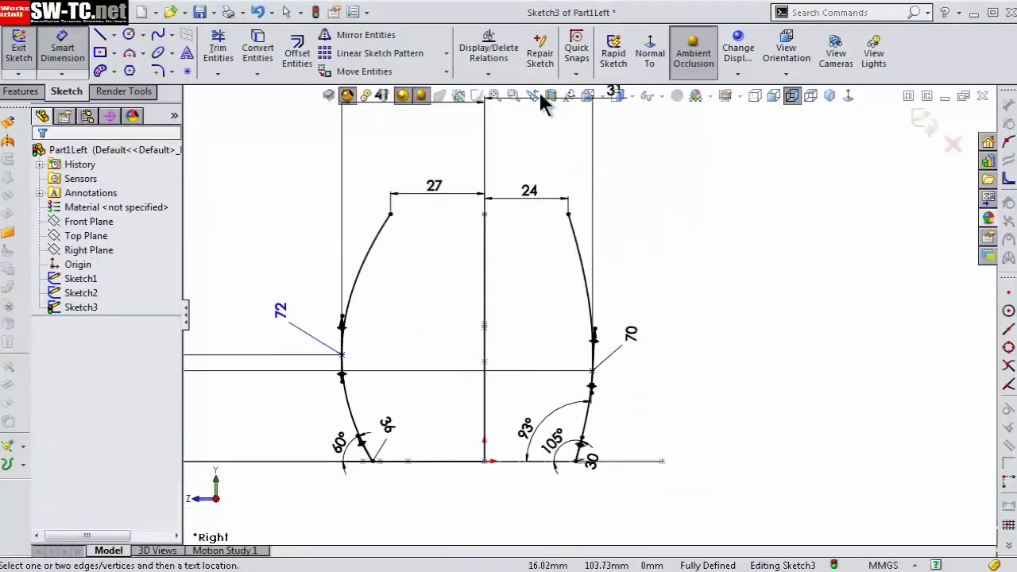
left_click(580, 247)
left_click(646, 236)
type("560")
key("Return")
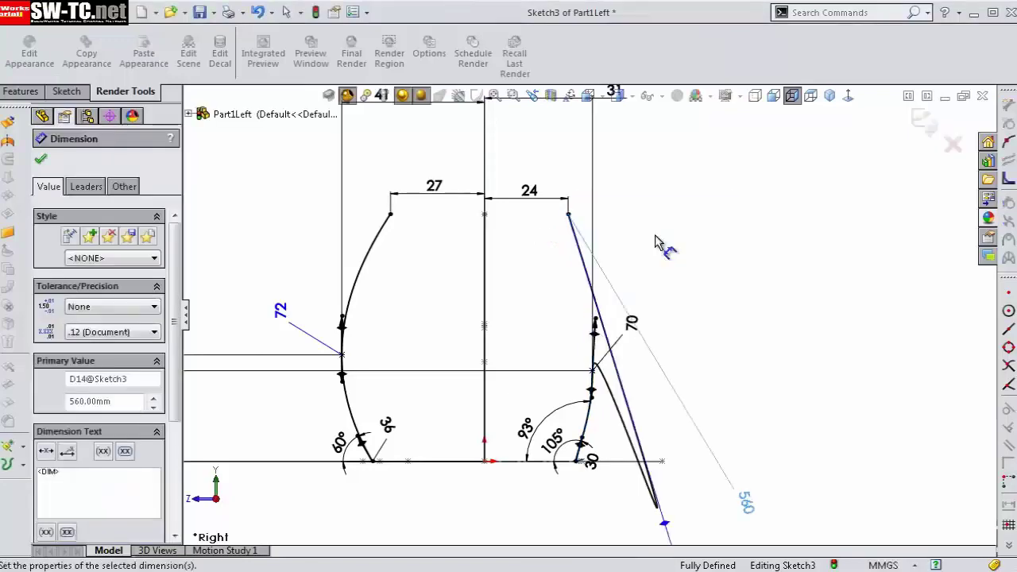
double_click(743, 502)
type("60")
key("Return")
left_click(584, 253)
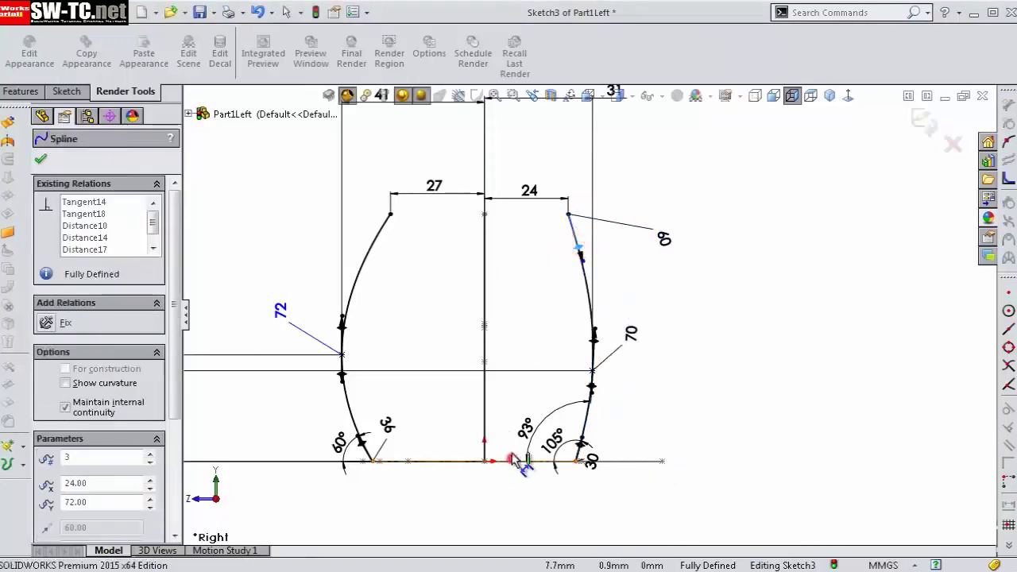
left_click(485, 382)
left_click(520, 406)
key("Return")
key("Escape")
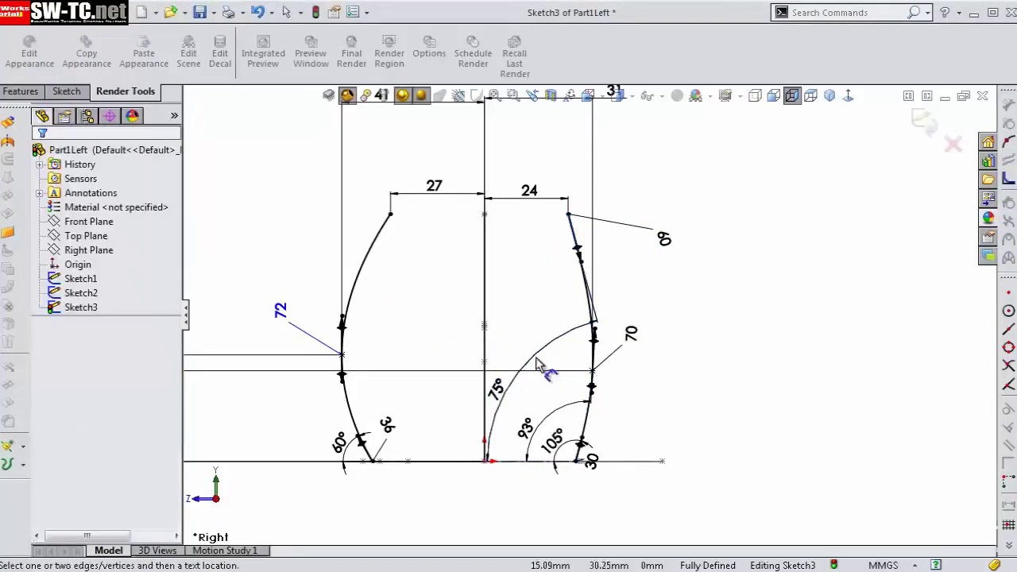
Step: Dimension the left curve's top handle with a 60° angle and 45 length
left_click(393, 245)
left_click(445, 371)
left_click(438, 358)
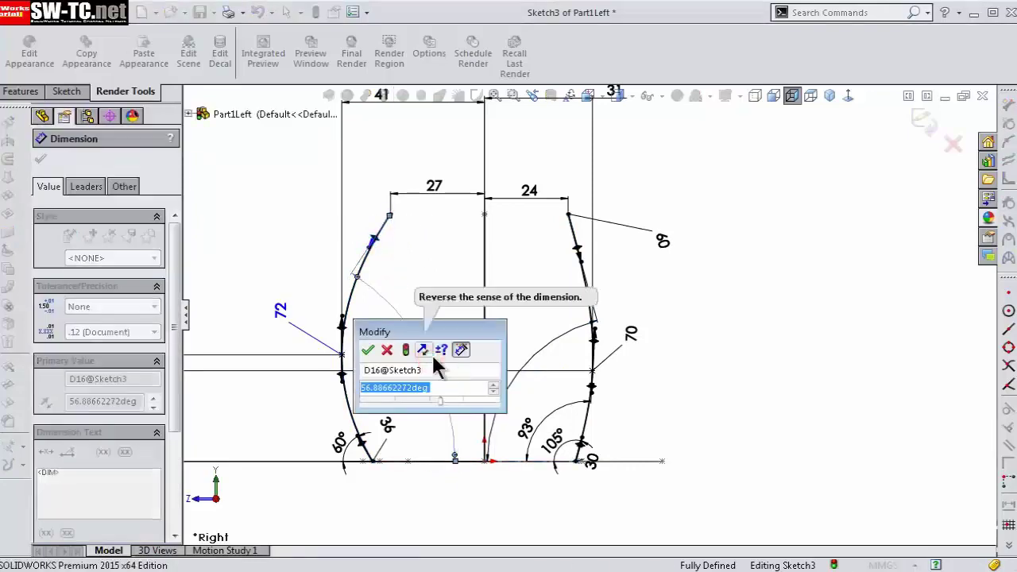
key("Return")
left_click(374, 245)
left_click(342, 226)
left_click(353, 213)
type("45")
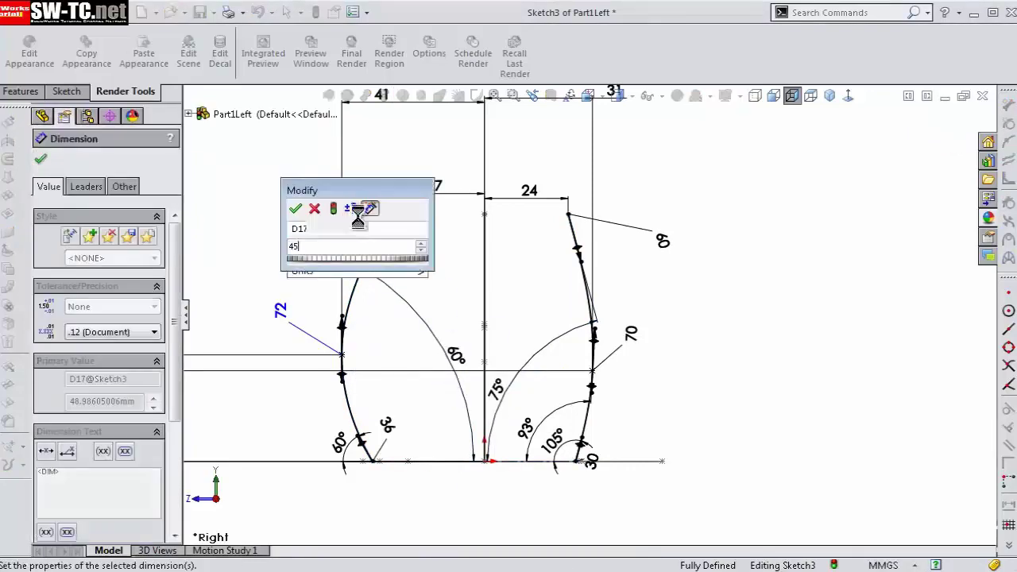
key("Return")
scroll(592, 310, "up", 2)
Step: Close the side-profile sketch and start a new 3D sketch in an orbited view
left_click(922, 121)
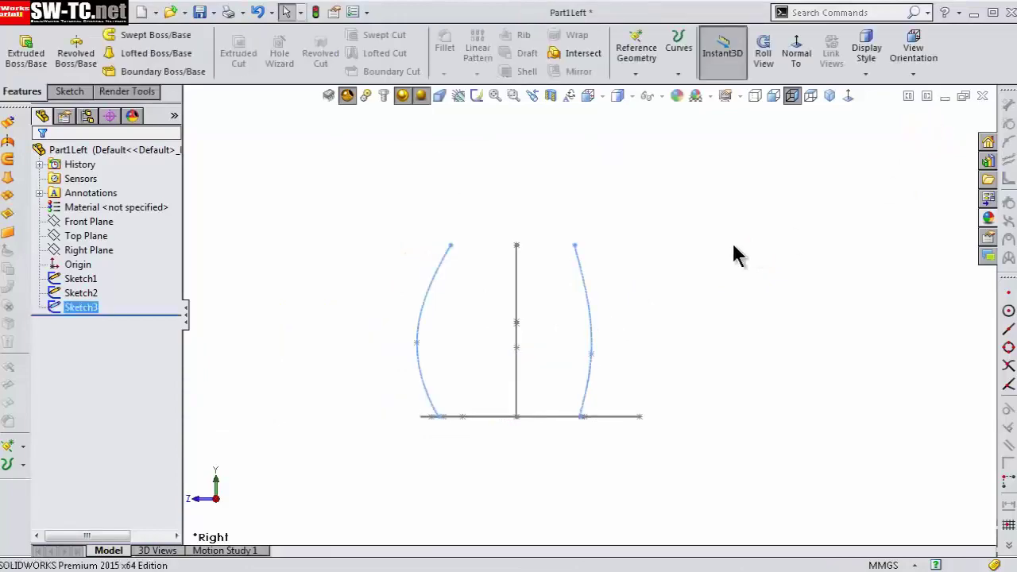
mouse_move(734, 249)
middle_mouse_down()
mouse_move(694, 332)
mouse_move(522, 447)
mouse_move(730, 364)
mouse_move(829, 417)
mouse_move(783, 475)
middle_mouse_up()
left_click(68, 92)
left_click(36, 103)
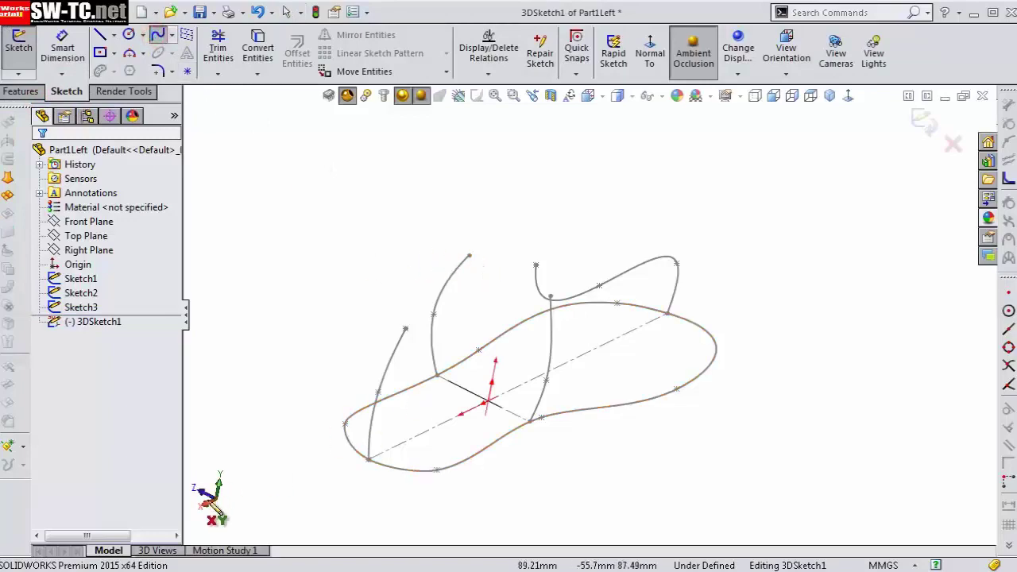
Step: Draw a closed spline through the side-curve tops to form the ankle collar, then exit
left_click(469, 256)
scroll(556, 302, "down", 2)
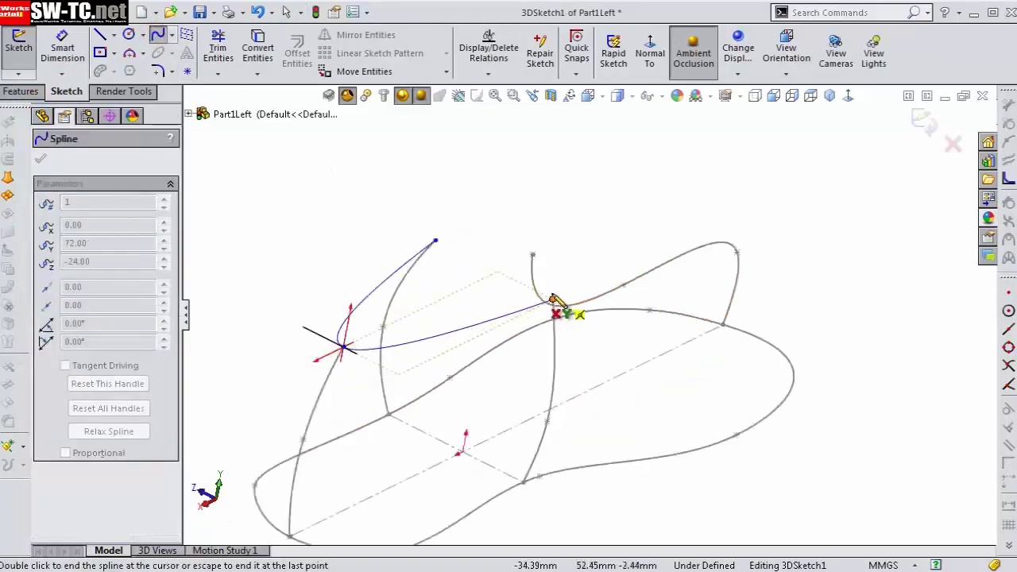
scroll(568, 307, "down", 2)
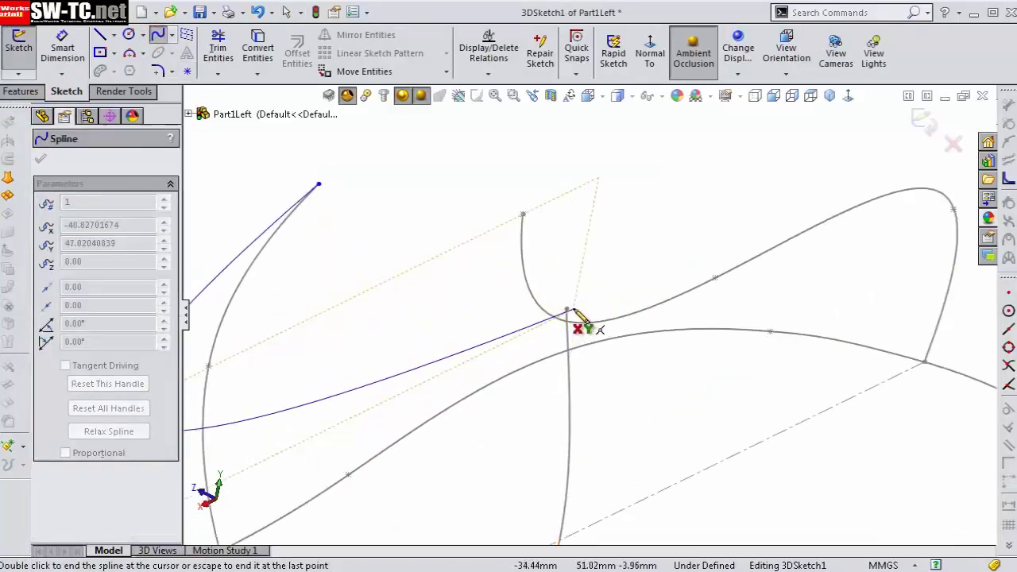
left_click(318, 186)
scroll(556, 358, "up", 3)
mouse_move(557, 357)
middle_mouse_down()
mouse_move(483, 397)
mouse_move(665, 405)
middle_mouse_up()
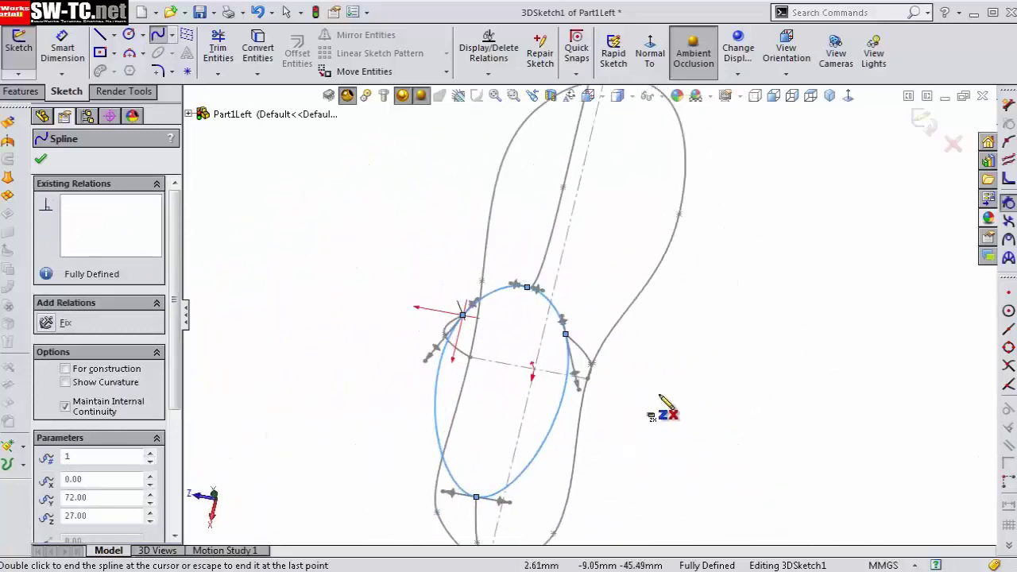
key("Escape")
left_click(922, 119)
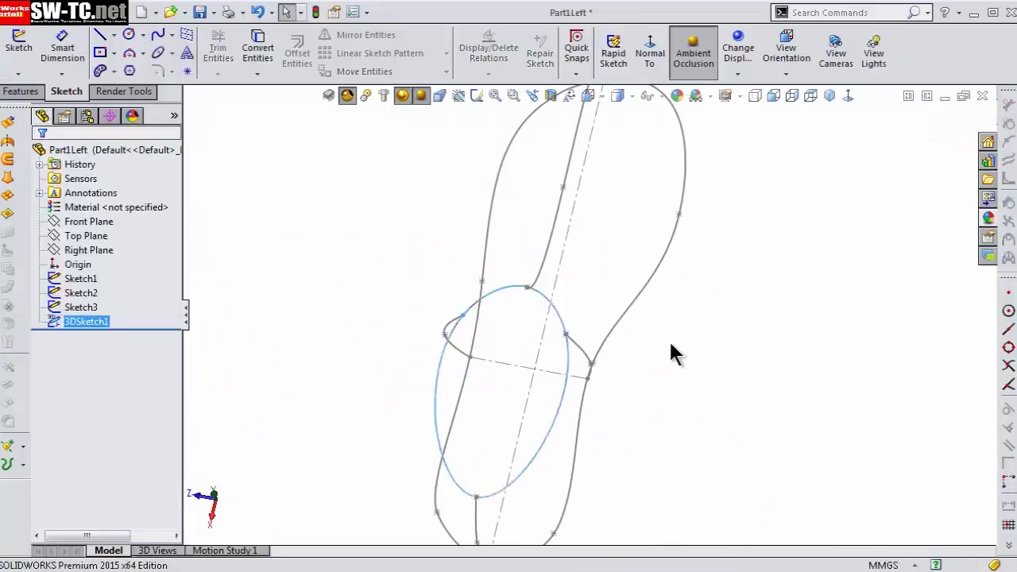
Step: Enable the Surfaces tool group in the CommandManager
mouse_move(669, 340)
middle_mouse_down()
mouse_move(602, 215)
mouse_move(738, 427)
mouse_move(898, 297)
mouse_move(903, 351)
middle_mouse_up()
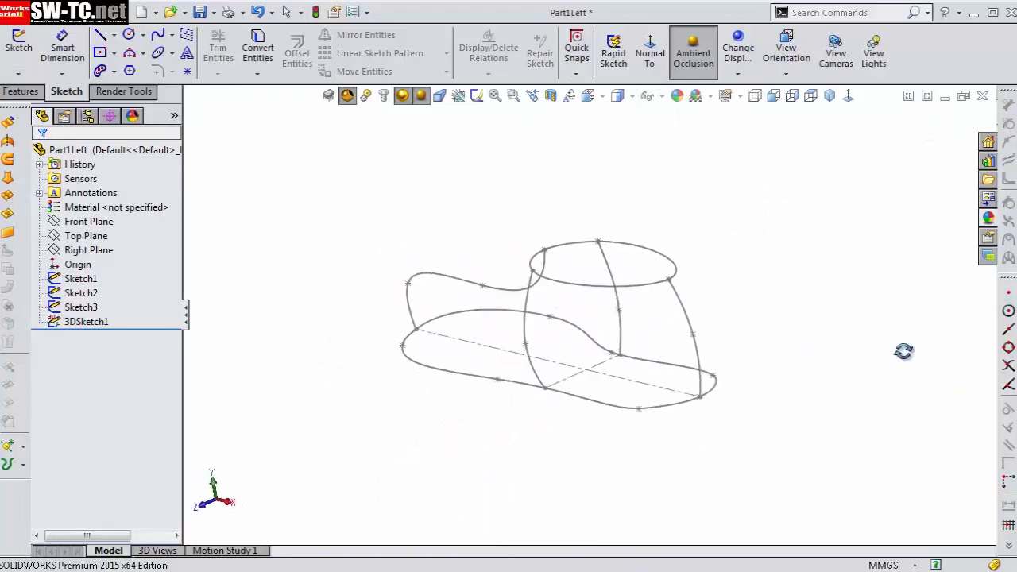
right_click(115, 91)
left_click(236, 139)
Step: Start a Boundary Surface and add the first open edge group to Direction 1 via SelectionManager
left_click(119, 93)
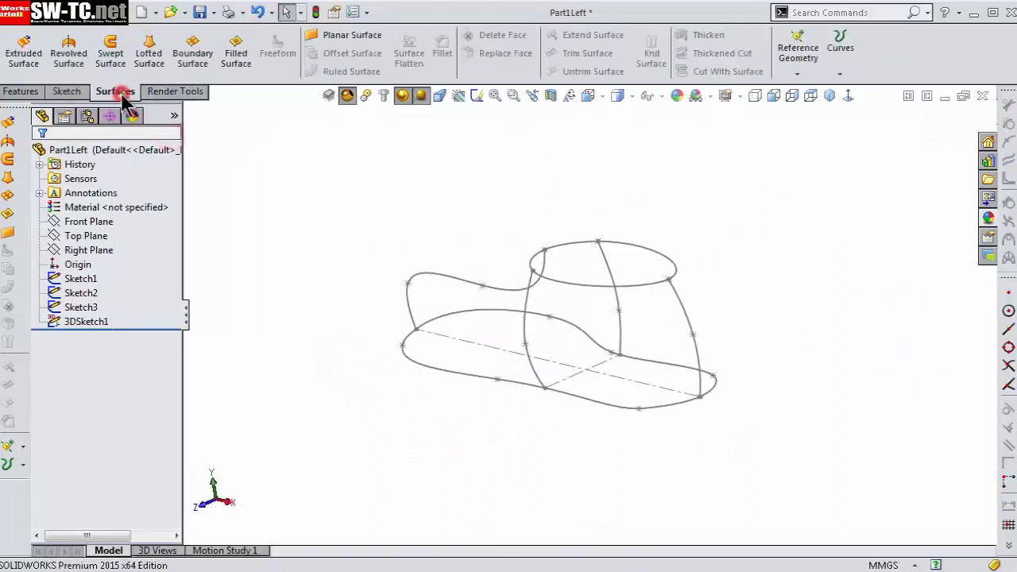
left_click(190, 62)
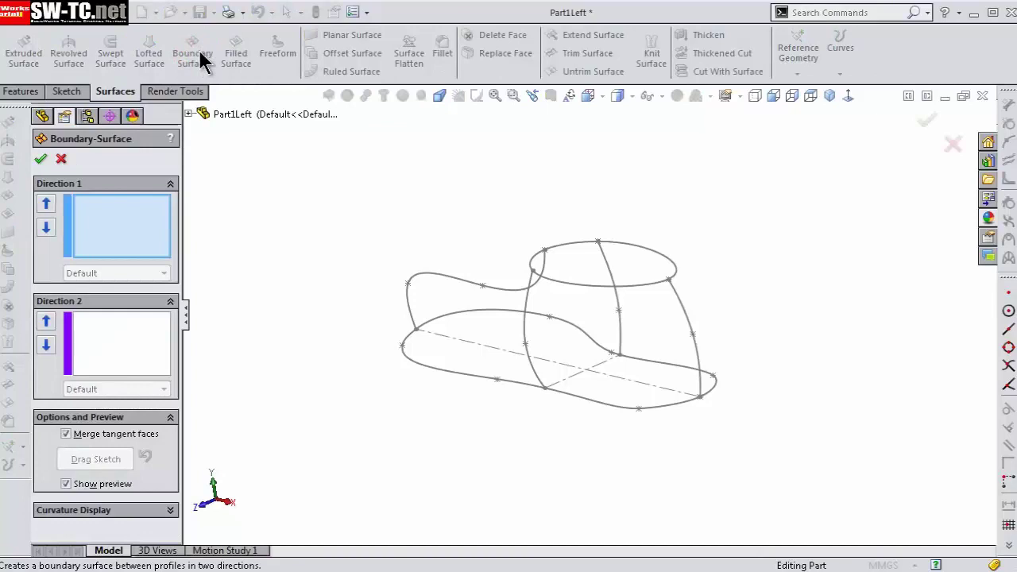
right_click(126, 212)
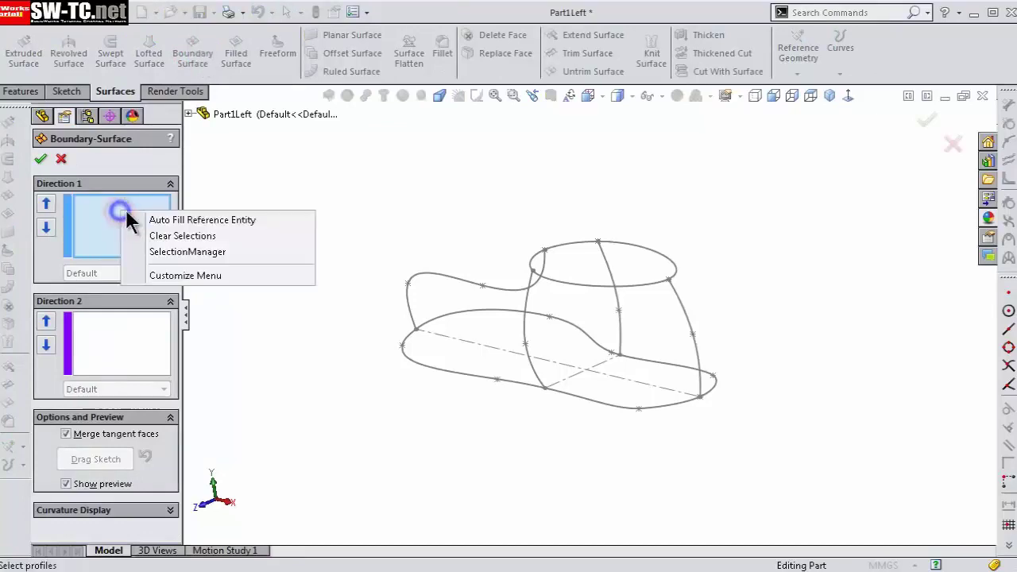
left_click(162, 250)
scroll(363, 318, "down", 3)
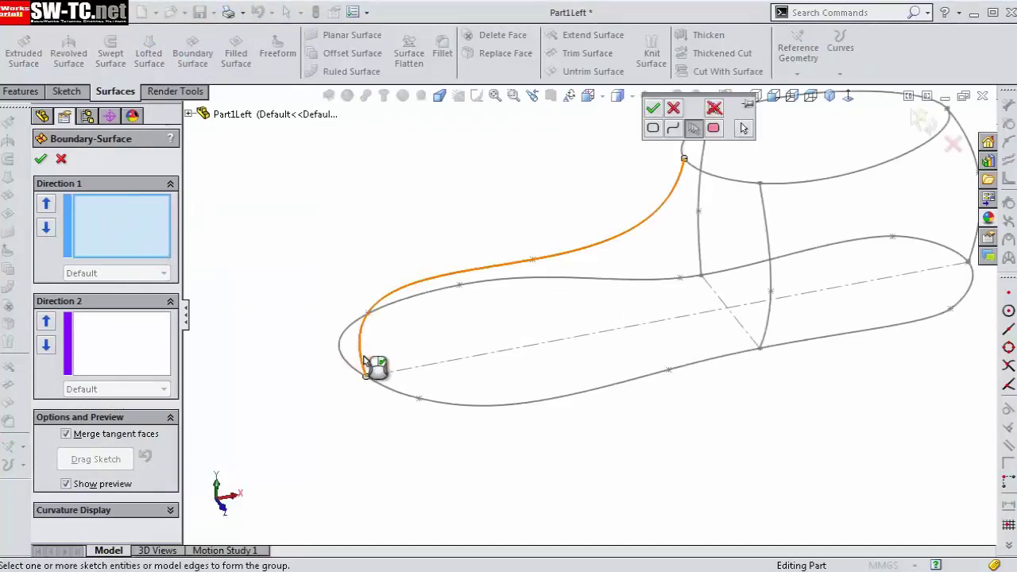
right_click(364, 359)
right_click(135, 235)
Step: Add the second, third and fourth open edge groups as Direction 1 profiles
left_click(191, 275)
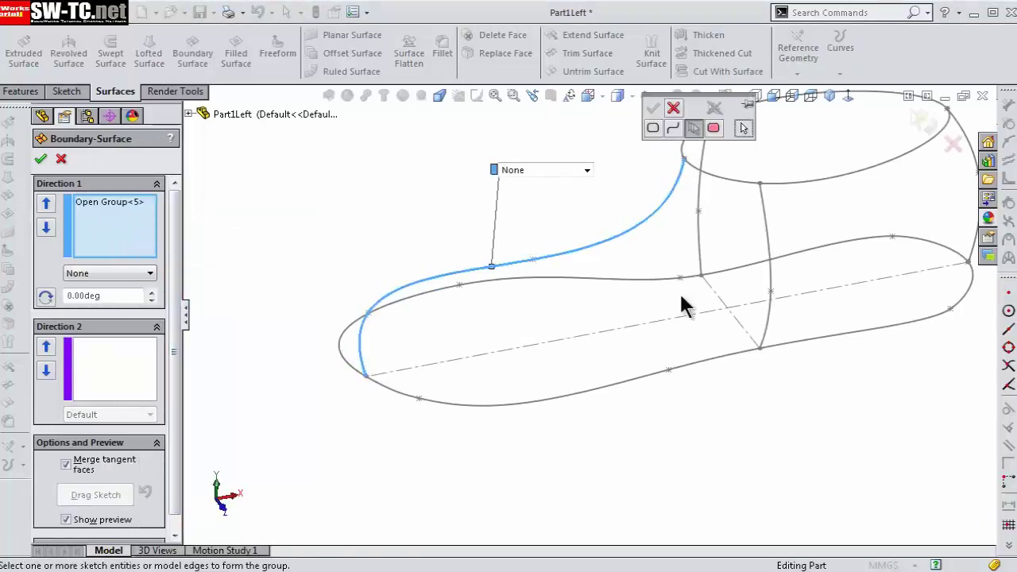
right_click(775, 318)
mouse_move(790, 317)
middle_mouse_down()
mouse_move(659, 325)
mouse_move(679, 327)
middle_mouse_up()
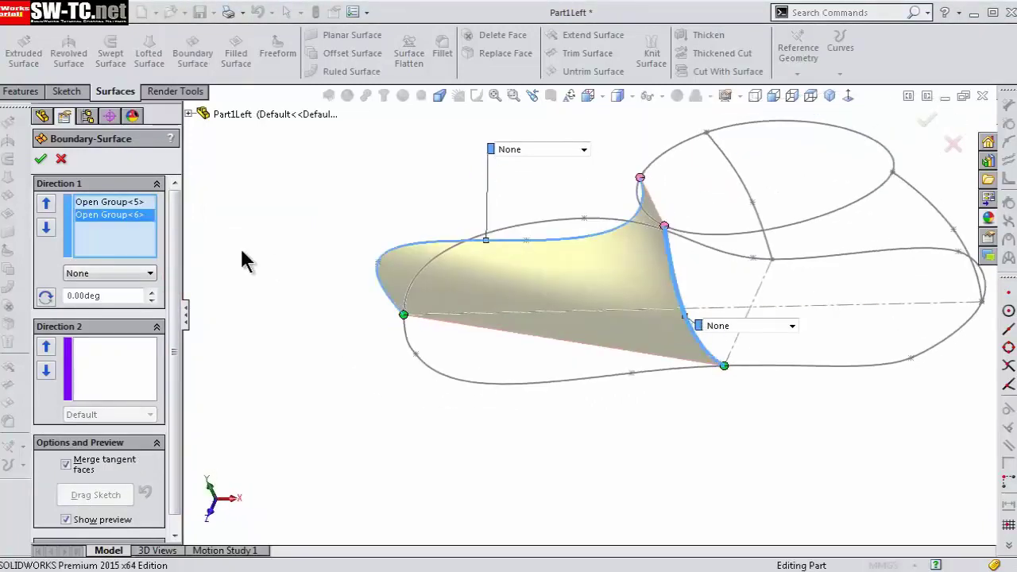
right_click(134, 232)
left_click(191, 271)
mouse_move(585, 302)
middle_mouse_down()
mouse_move(819, 244)
mouse_move(754, 420)
mouse_move(557, 353)
middle_mouse_up()
left_click(791, 300)
right_click(791, 300)
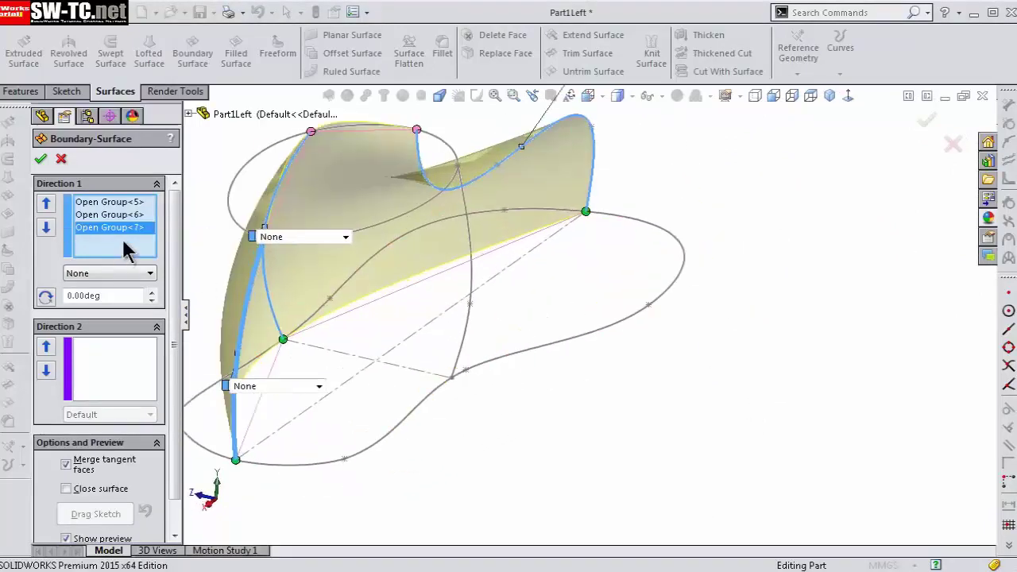
right_click(135, 246)
left_click(163, 288)
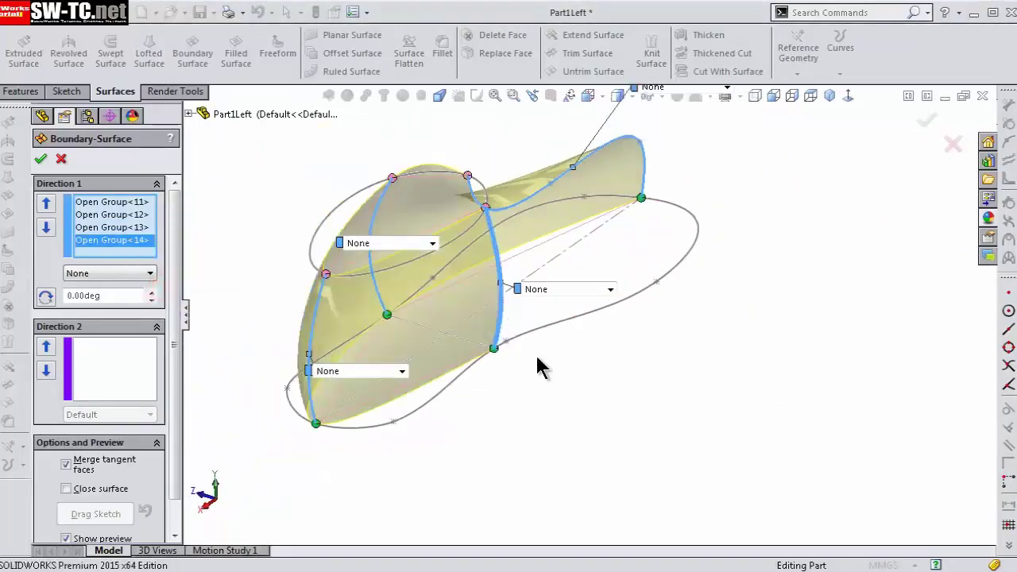
mouse_move(538, 363)
middle_mouse_down()
mouse_move(692, 481)
mouse_move(713, 367)
middle_mouse_up()
left_click(121, 366)
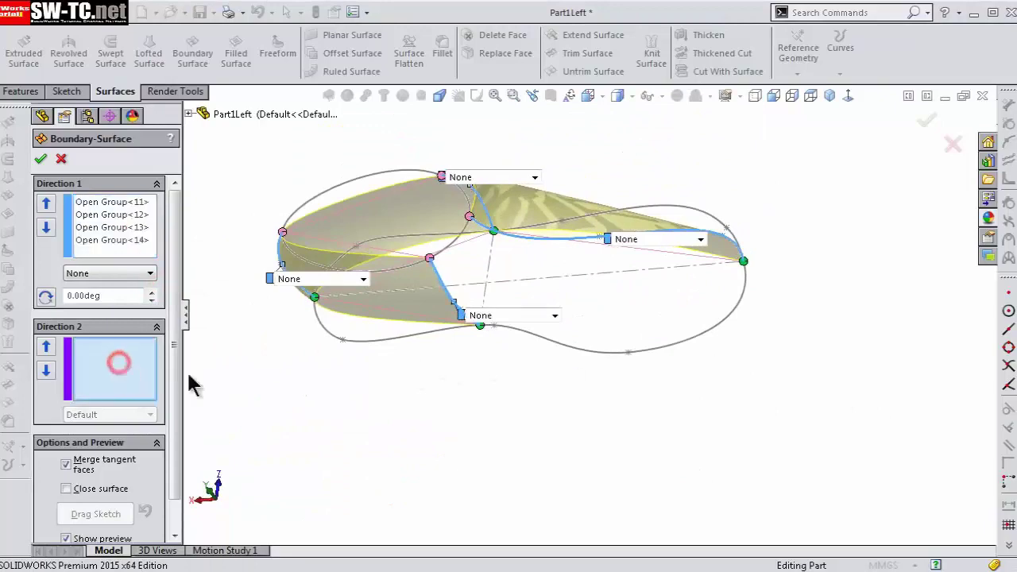
Step: Complete the boundary surface using Sketch1 and 3DSketch1 as Direction 2 curves
left_click(564, 350)
mouse_move(466, 379)
middle_mouse_down()
mouse_move(527, 425)
mouse_move(477, 397)
middle_mouse_up()
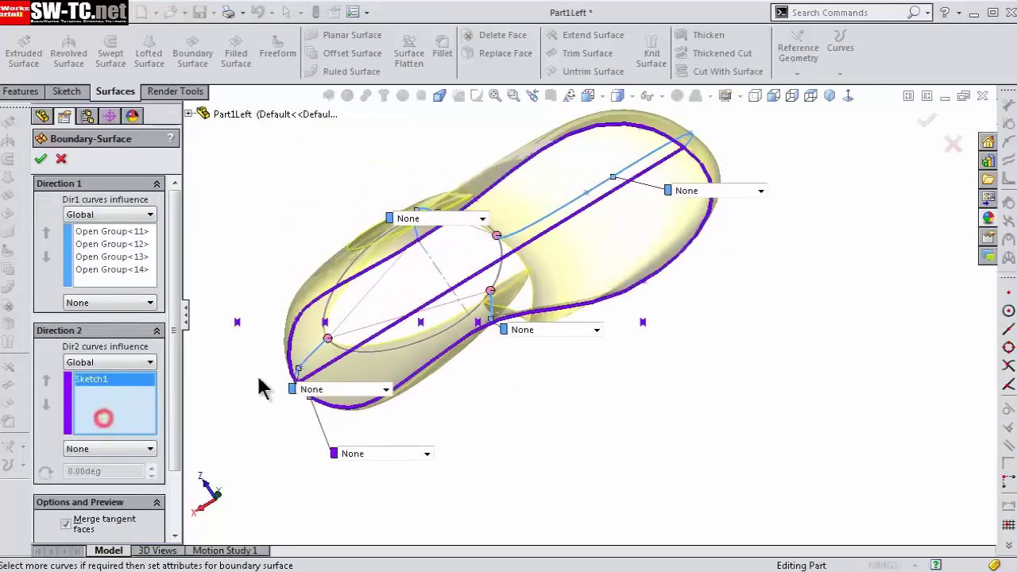
mouse_move(318, 318)
middle_mouse_down()
mouse_move(447, 260)
mouse_move(357, 250)
mouse_move(586, 466)
mouse_move(411, 365)
mouse_move(246, 411)
mouse_move(575, 349)
mouse_move(477, 487)
mouse_move(357, 286)
middle_mouse_up()
left_click(357, 251)
key("Return")
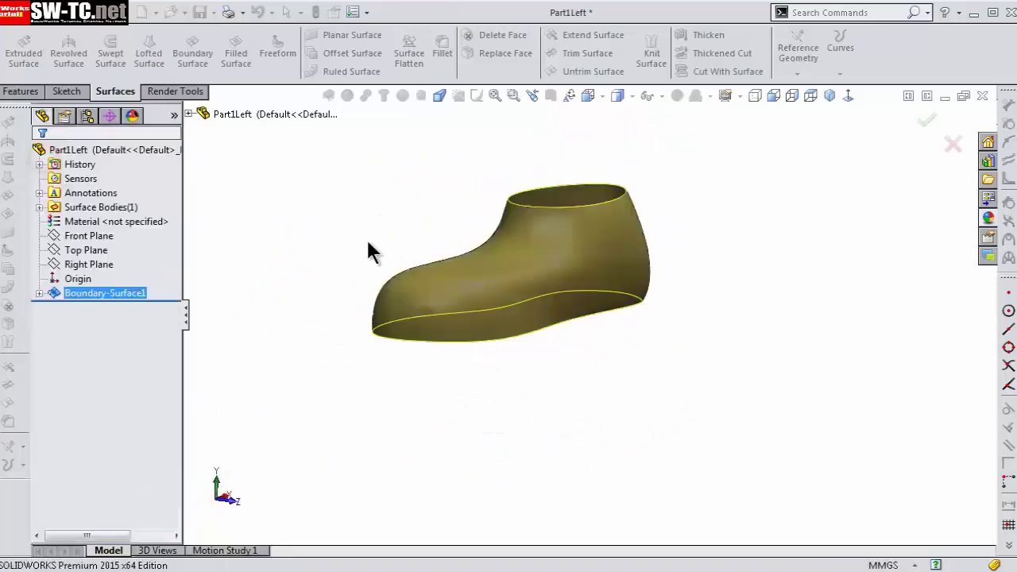
mouse_move(370, 250)
middle_mouse_down()
mouse_move(266, 244)
mouse_move(682, 297)
middle_mouse_up()
scroll(502, 345, "down", 3)
mouse_move(502, 345)
middle_mouse_down()
mouse_move(534, 336)
mouse_move(731, 481)
middle_mouse_up()
scroll(731, 480, "up", 3)
scroll(412, 348, "up", 2)
Step: Cap the sole's bottom edge and the top opening edge with planar surfaces
left_click(352, 35)
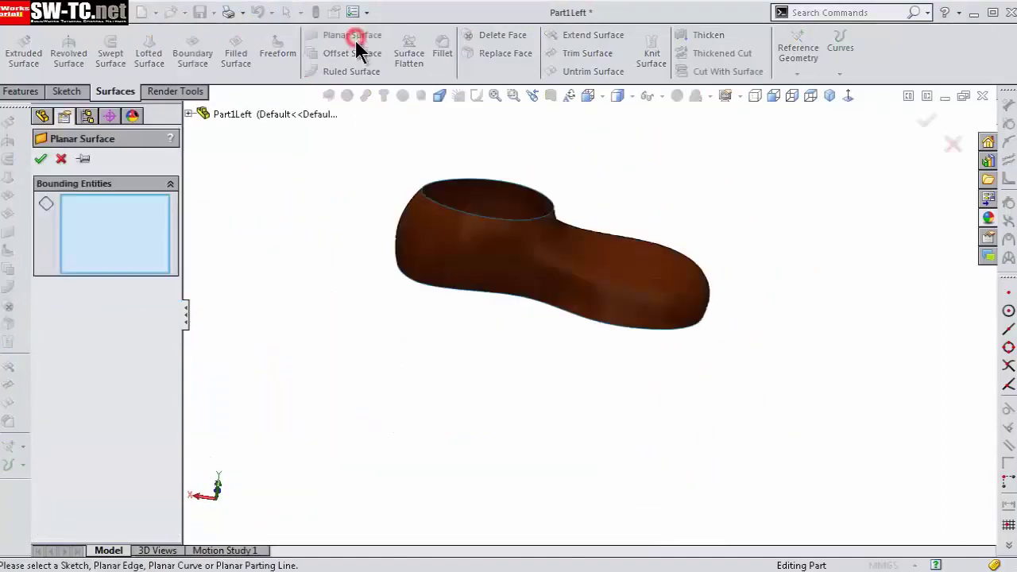
middle_click_drag(540, 274, 533, 298)
left_click(533, 298)
mouse_move(589, 216)
middle_mouse_down()
mouse_move(527, 221)
mouse_move(536, 391)
mouse_move(930, 131)
middle_mouse_up()
left_click(527, 220)
left_click(928, 121)
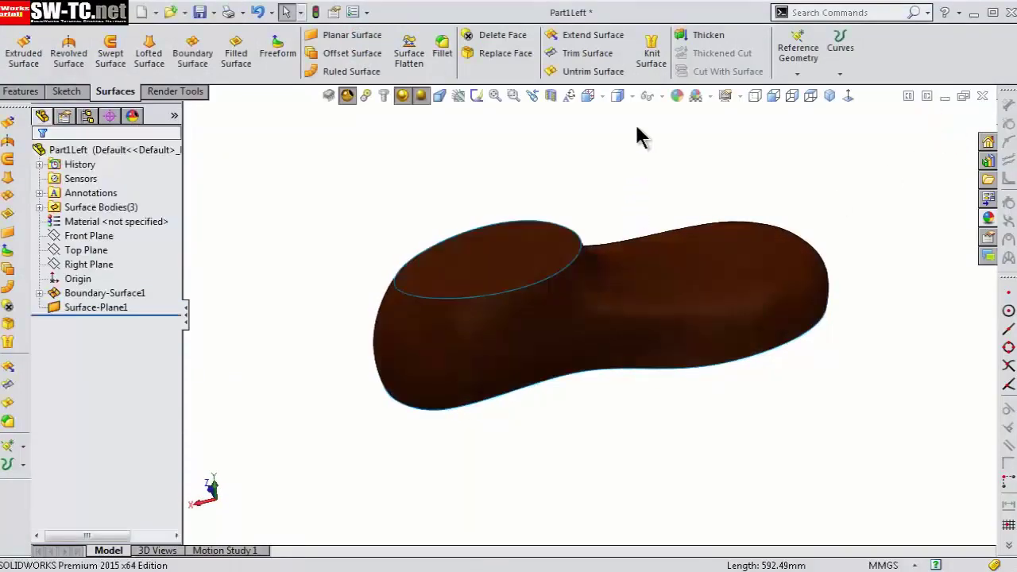
Step: Knit the boundary and planar surfaces into one solid with Try to form solid
left_click(652, 54)
left_click(528, 301)
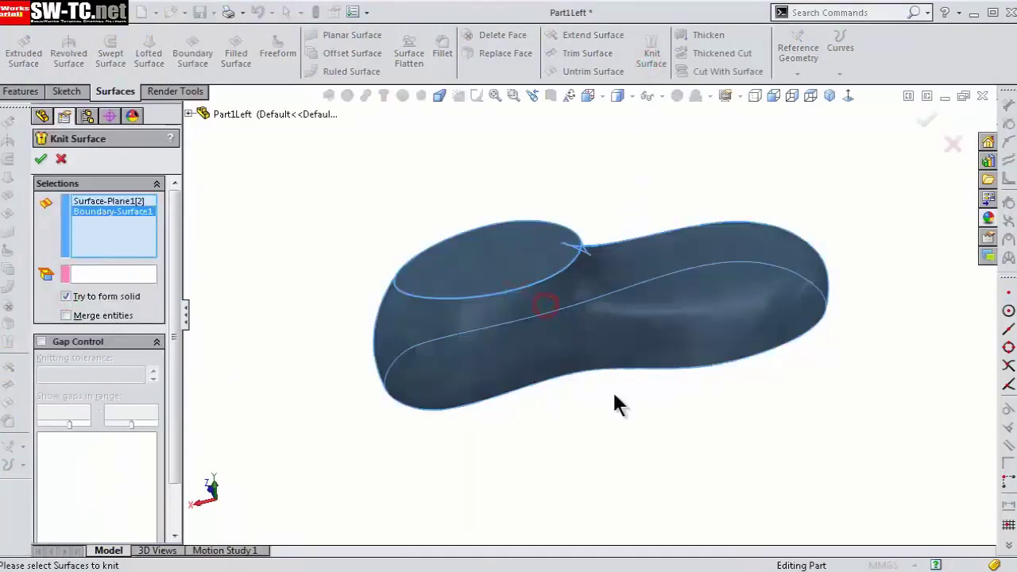
mouse_move(613, 404)
middle_mouse_down()
mouse_move(636, 329)
mouse_move(22, 350)
middle_mouse_up()
left_click(636, 329)
right_click(386, 347)
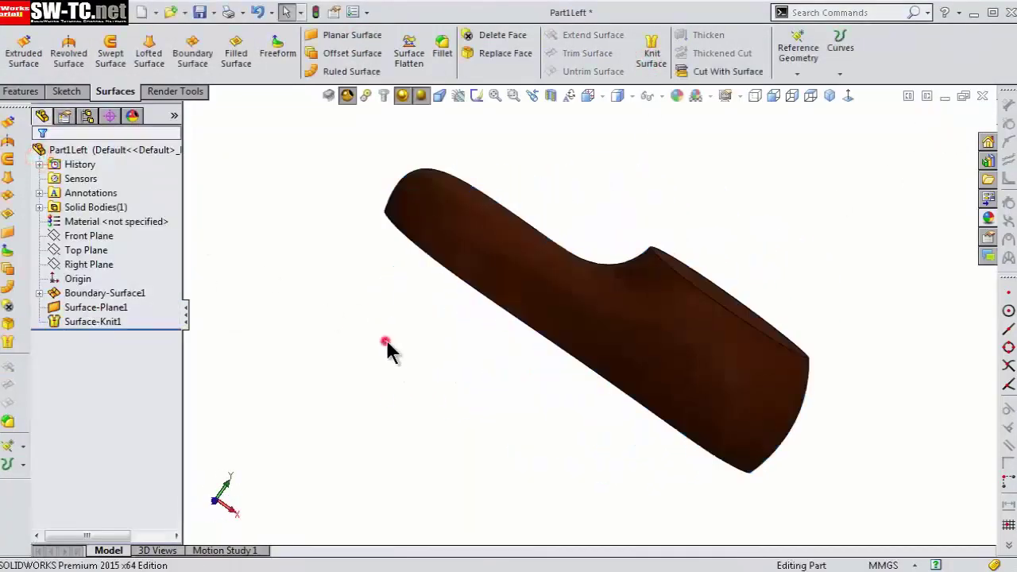
middle_click_drag(386, 348, 404, 325)
middle_click_drag(851, 402, 35, 212)
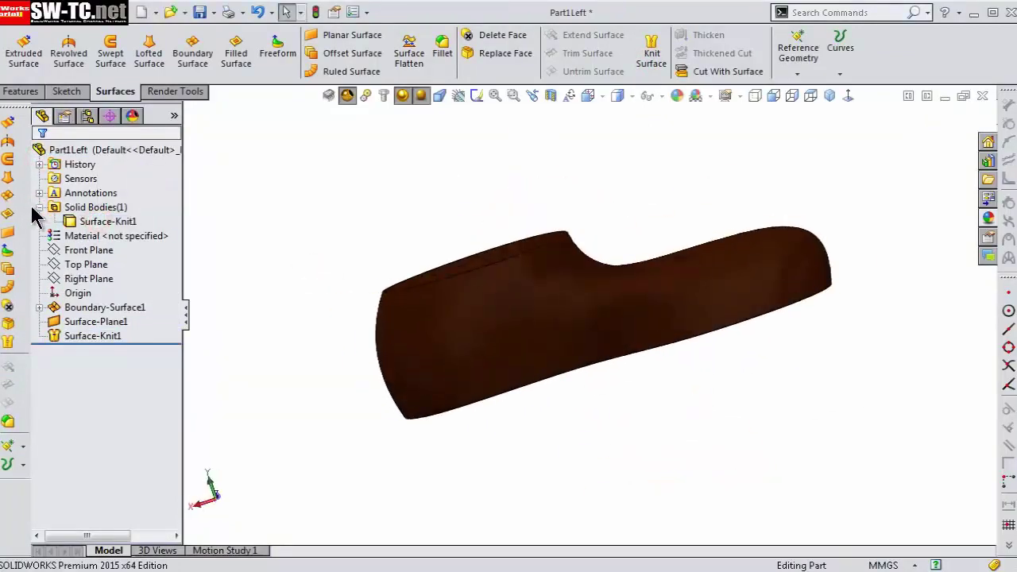
left_click(38, 208)
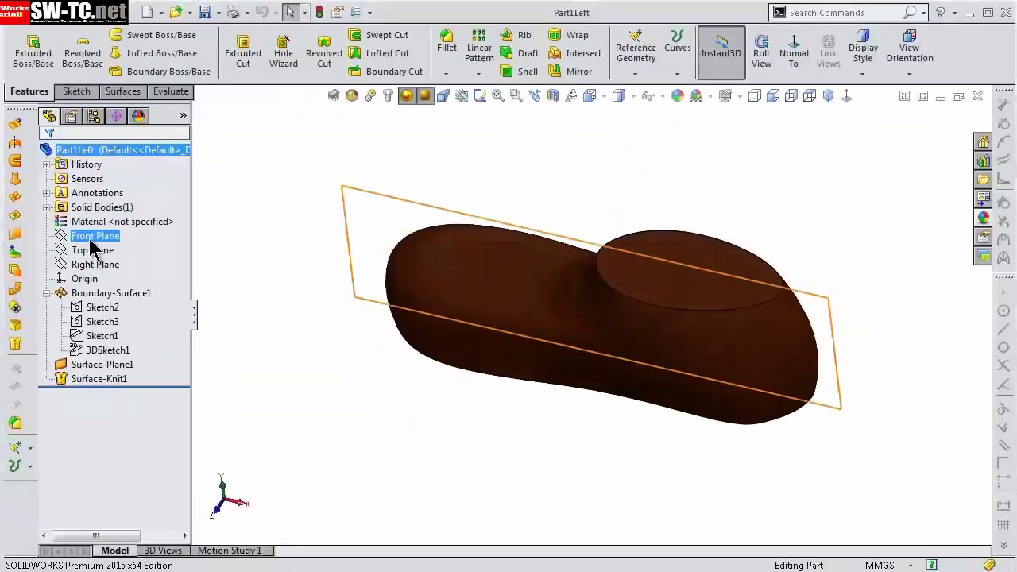
Step: Sketch on the Front Plane in Hidden Lines Removed, drawing centerlines along the base and right end
left_click(91, 238)
left_click(80, 213)
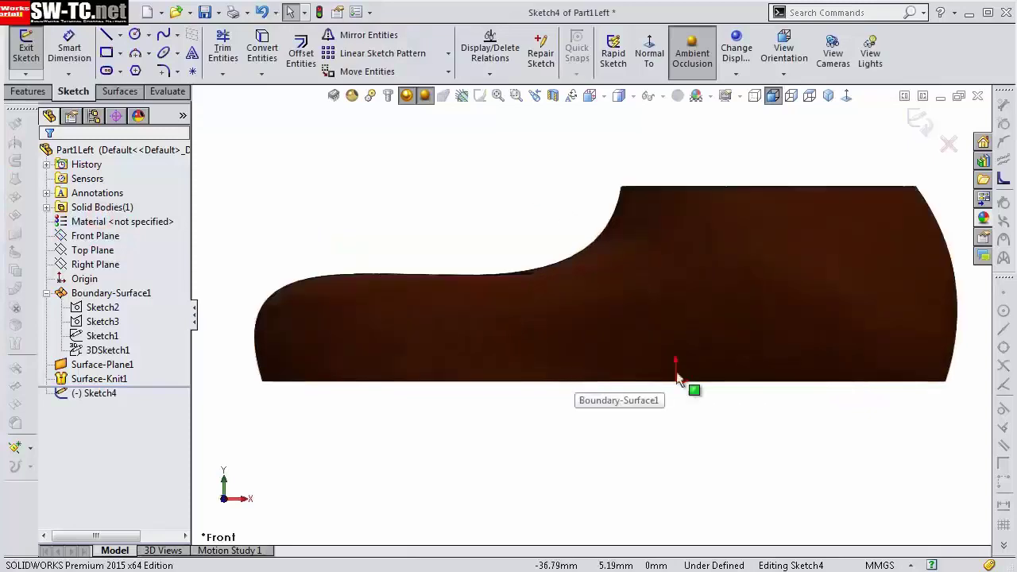
left_click(621, 155)
scroll(711, 379, "down", 2)
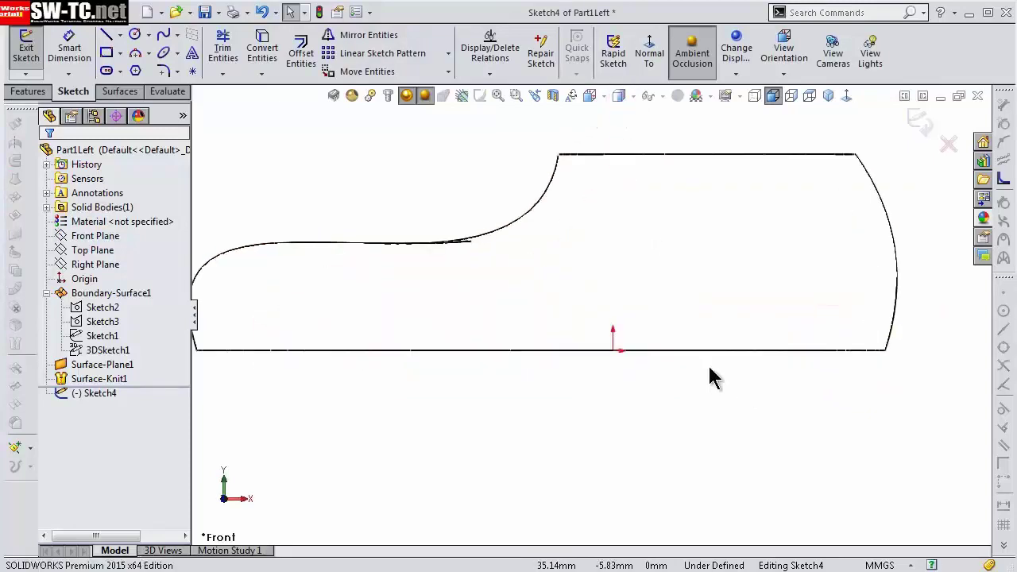
left_click(120, 35)
left_click(139, 54)
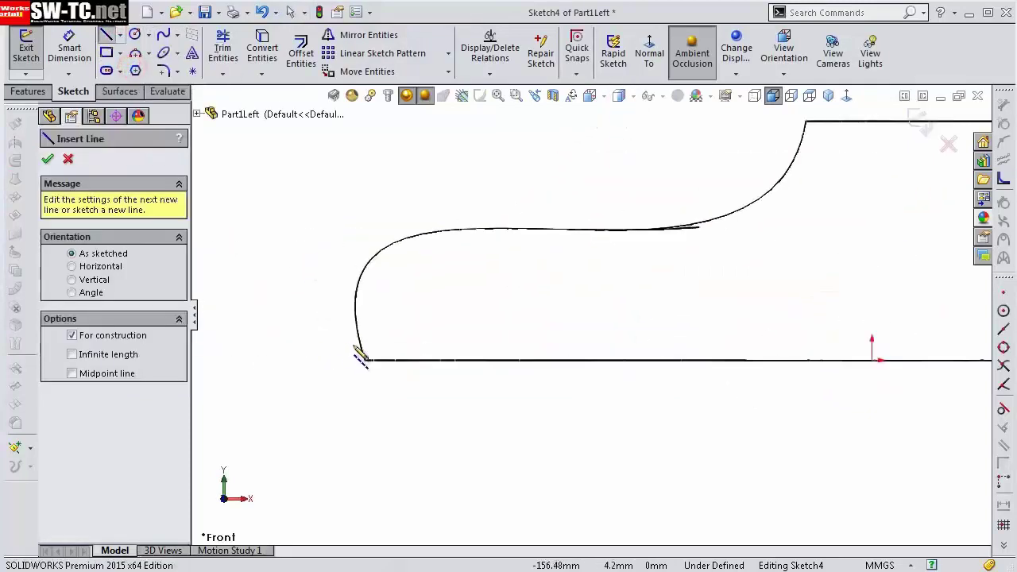
left_click(340, 362)
scroll(581, 396, "up", 3)
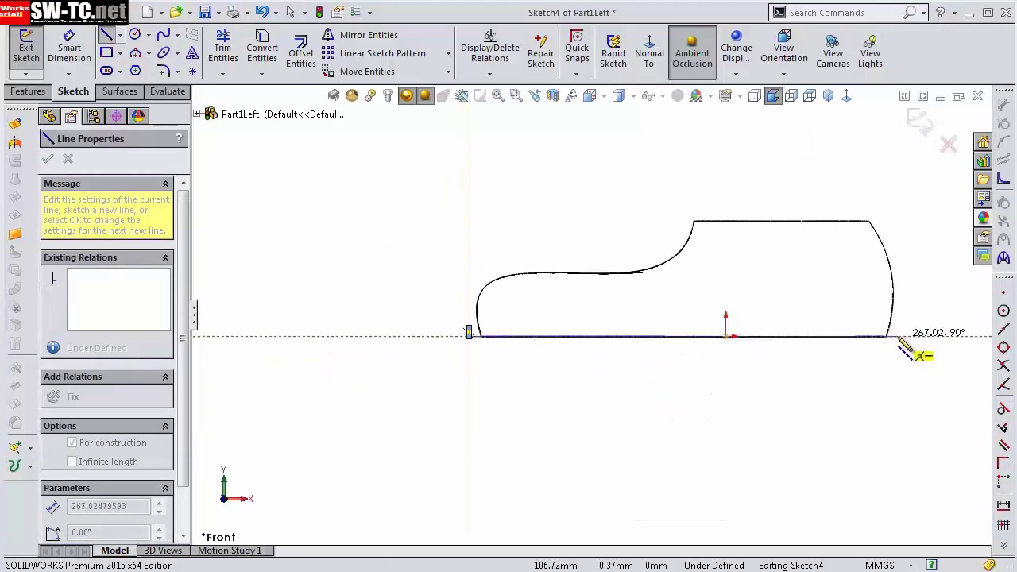
left_click(898, 336)
scroll(905, 329, "down", 2)
double_click(875, 342)
right_click(875, 364)
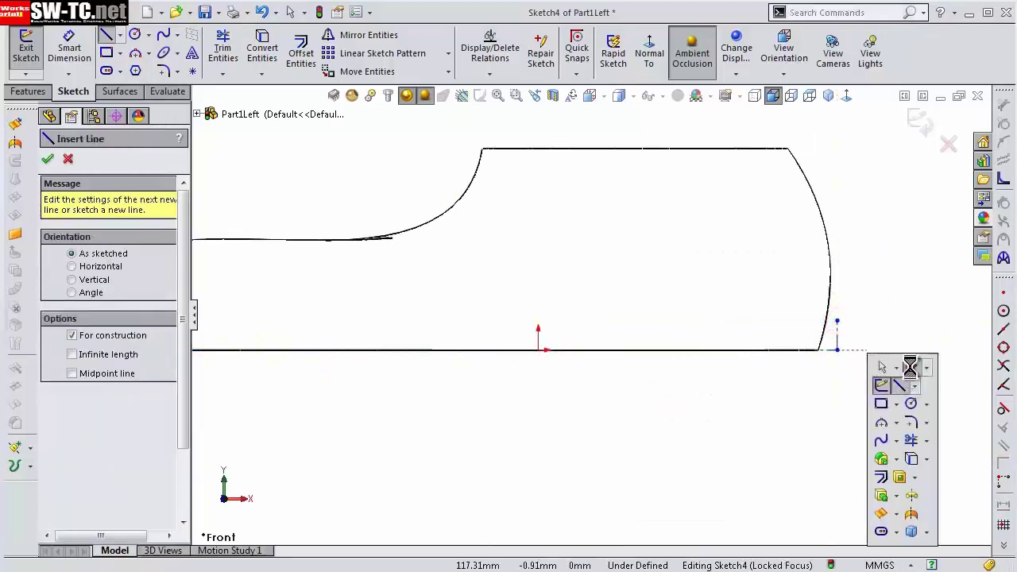
Step: Dimension the right-end centerline height 10 and the base centerline length 260
left_click(881, 380)
left_click(875, 348)
type("0")
key("Return")
scroll(783, 363, "up", 3)
left_click(755, 340)
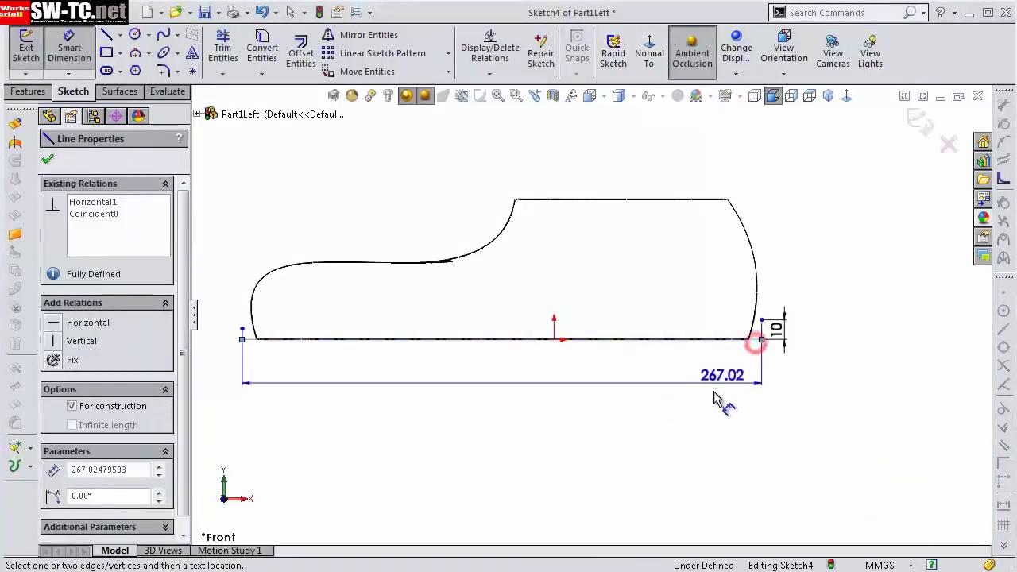
left_click(598, 409)
type("260")
key("Return")
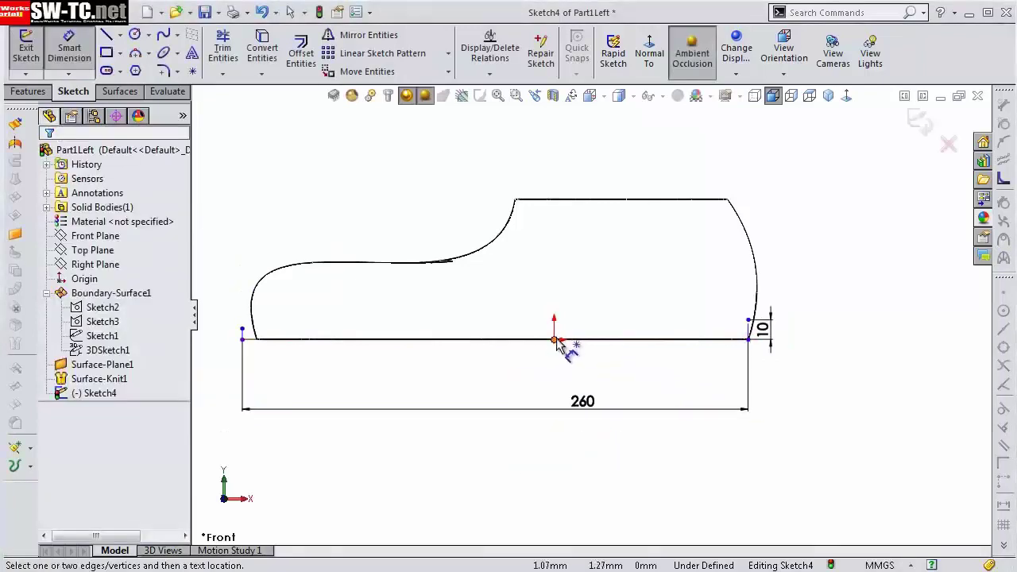
Step: Dimension the origin to the right end at 105 and the left-end height at 3
left_click(759, 333)
left_click(670, 373)
type("105")
key("Return")
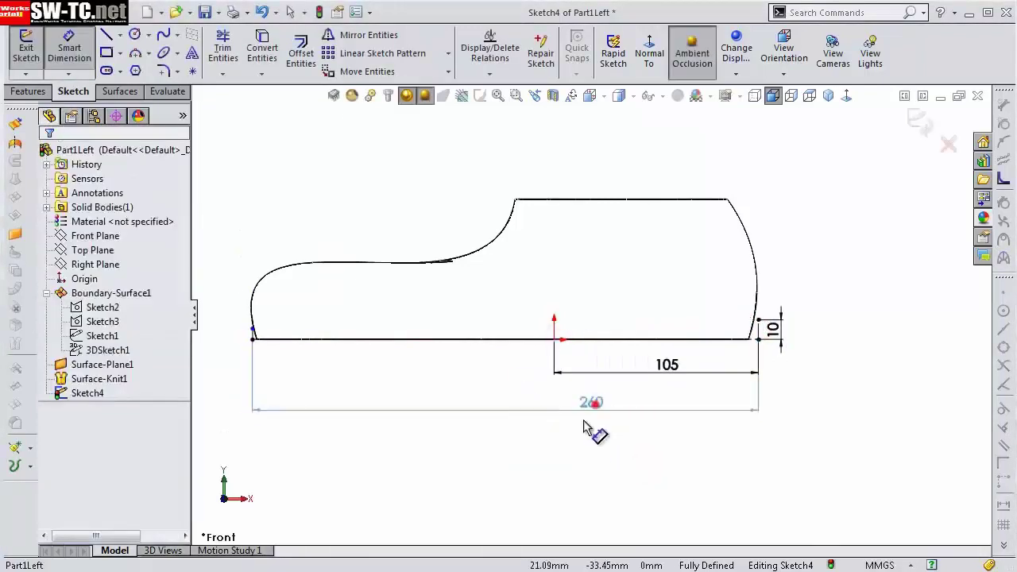
left_click_drag(595, 415, 595, 455)
scroll(255, 339, "up", 5)
left_click(295, 231)
left_click(261, 231)
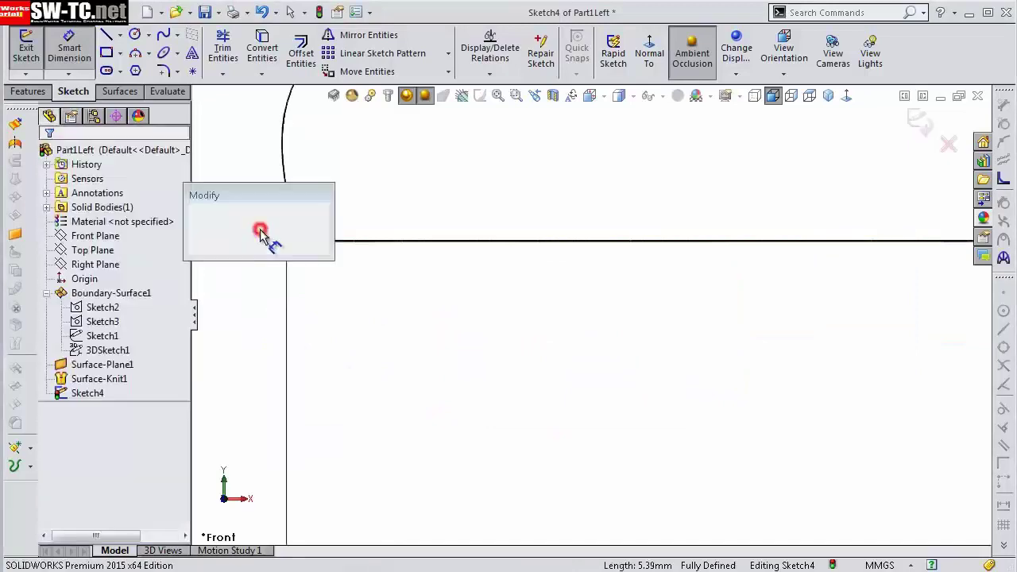
type("3")
key("Return")
scroll(631, 306, "down", 3)
scroll(665, 315, "down", 2)
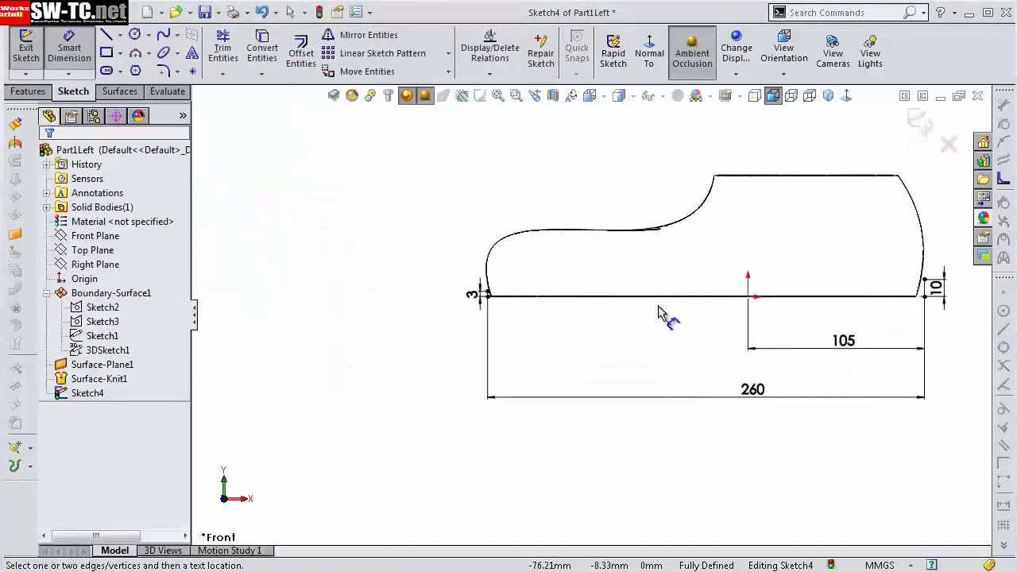
scroll(815, 313, "down", 1)
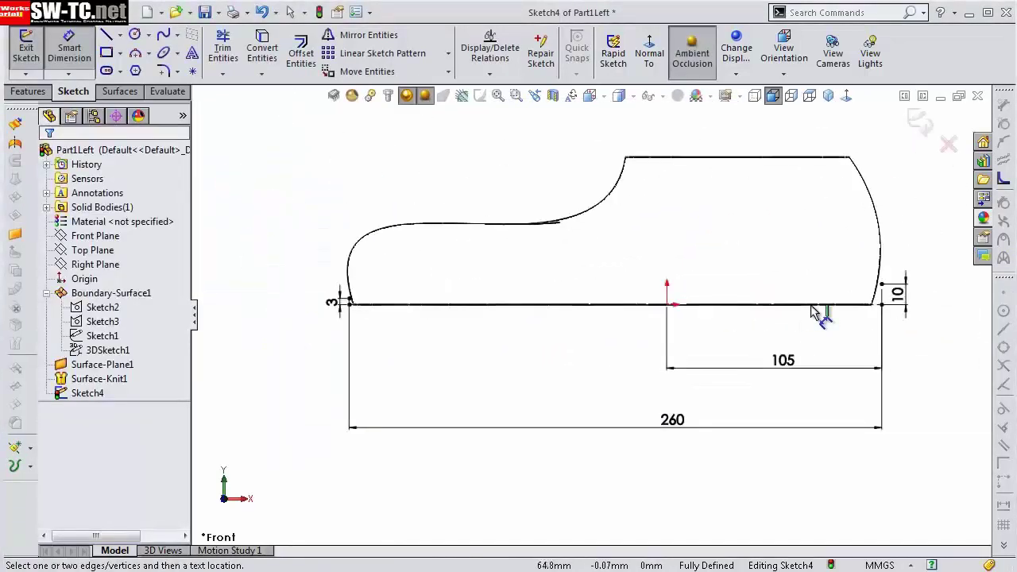
Step: Draw the sole-line spline from the sketch's right end through a point near the origin
left_click(881, 284)
scroll(659, 306, "up", 3)
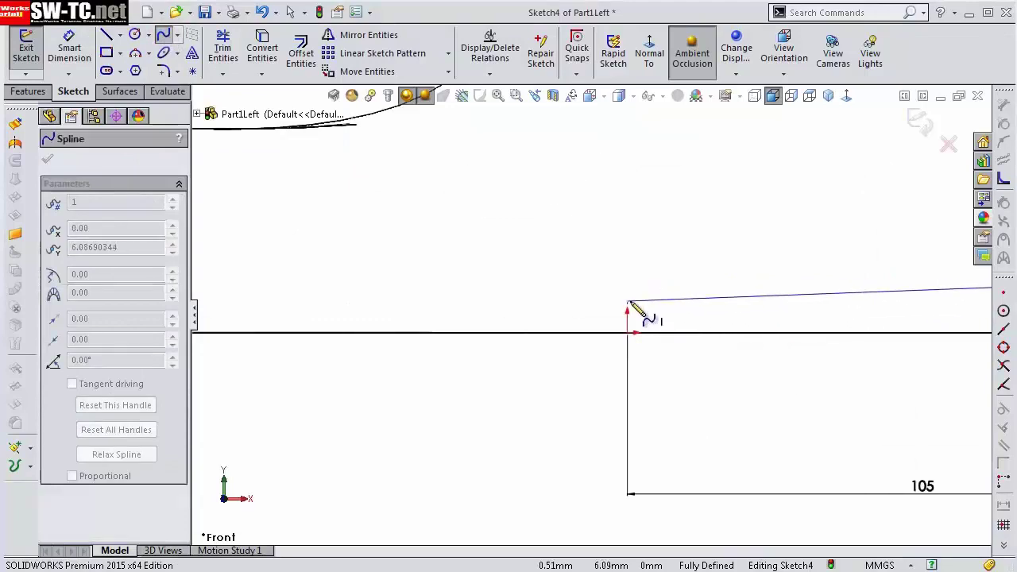
left_click(630, 303)
scroll(673, 322, "down", 3)
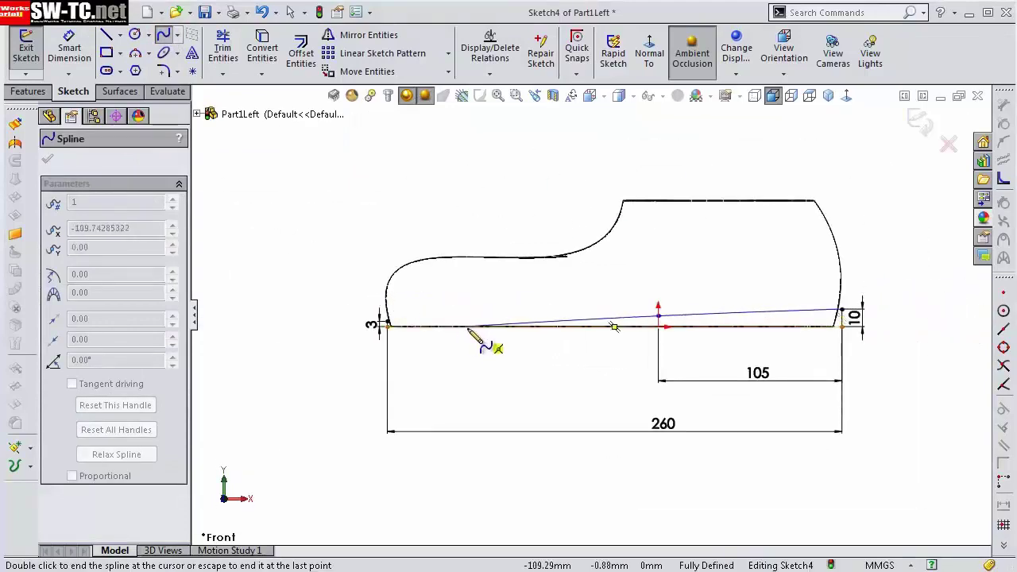
scroll(414, 328, "up", 2)
right_click(375, 343)
left_click(398, 356)
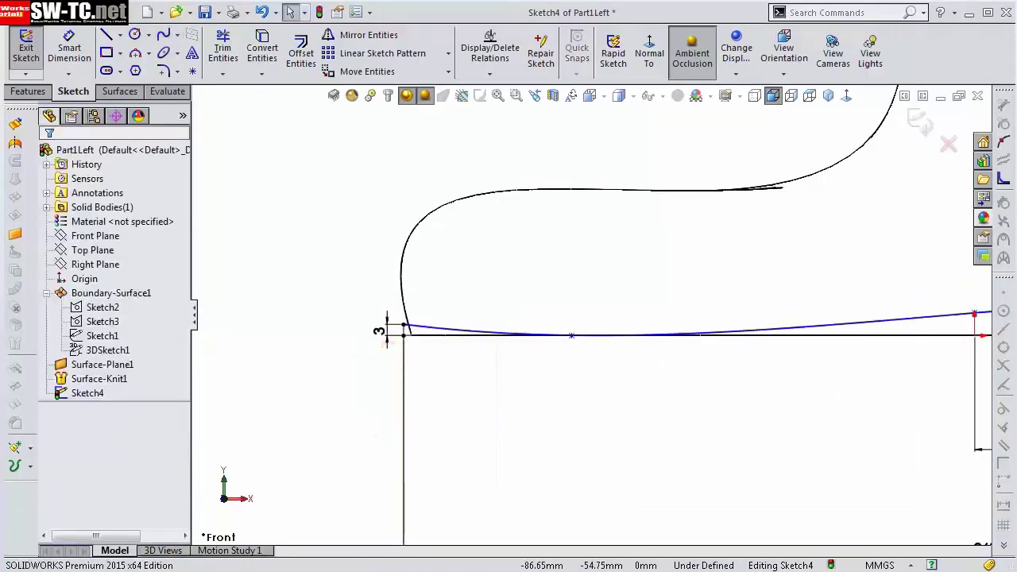
scroll(379, 334, "down", 3)
Step: Make the spline flat at the point near its left end
left_click(863, 277)
left_click(863, 277)
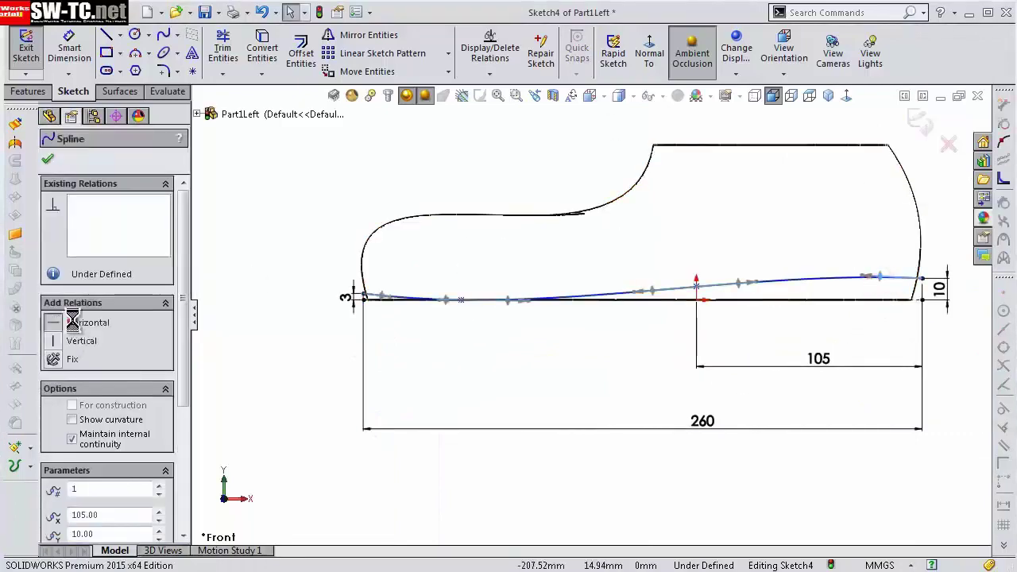
left_click(624, 347)
scroll(466, 318, "up", 2)
left_click(454, 302)
left_click(510, 300)
left_click(88, 321)
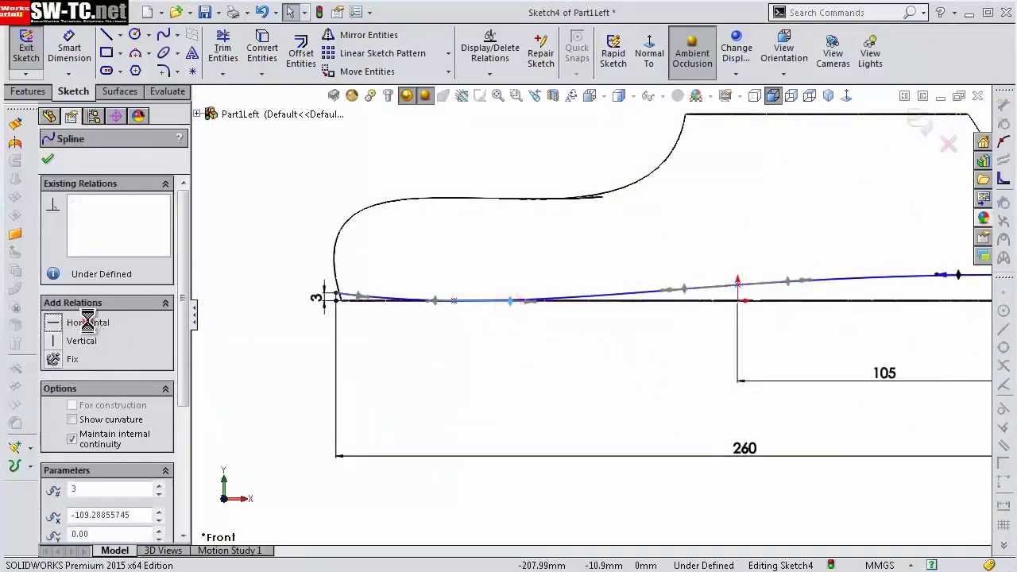
scroll(411, 309, "up", 1)
Step: Dimension the sketch point 55.50 from the heel end and a spline point 10 mm high
key("d")
left_click(462, 301)
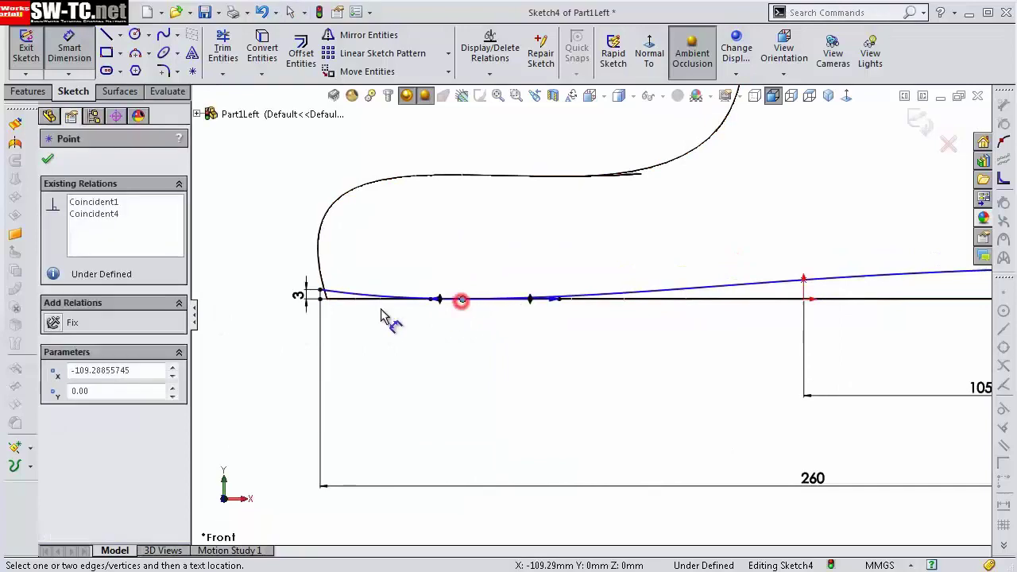
left_click(372, 367)
type(".5")
key("Return")
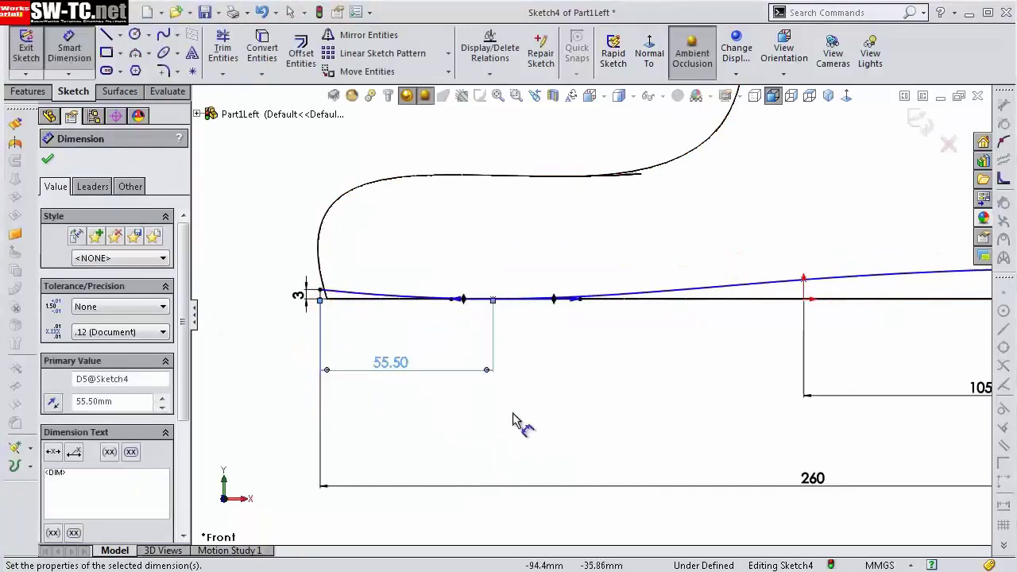
scroll(732, 341, "down", 2)
scroll(652, 282, "up", 2)
left_click(649, 286)
left_click(652, 297)
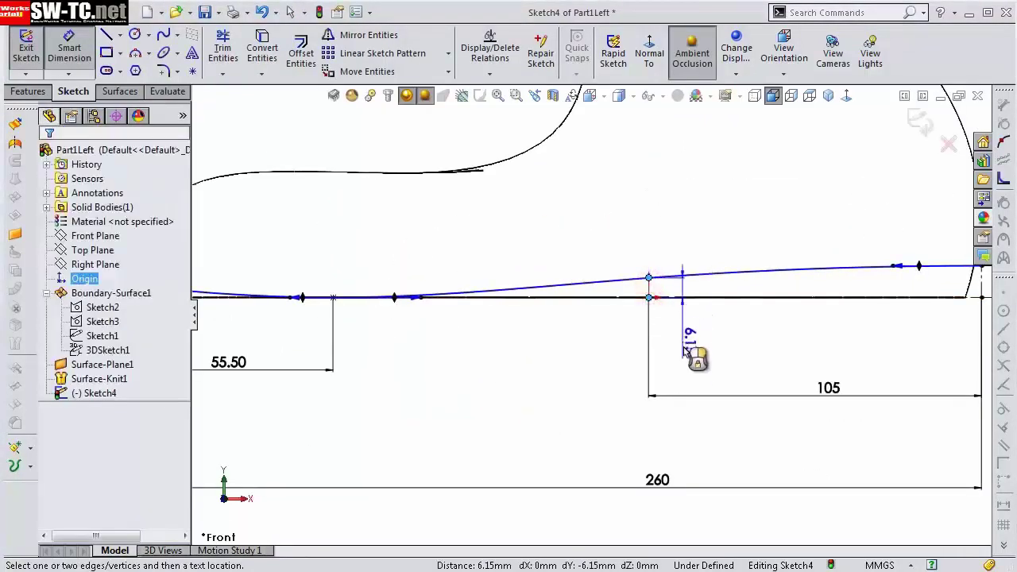
left_click(689, 366)
type("10")
key("Return")
Step: Set the spline's tangent angle to 7° from the horizontal baseline
left_click(704, 273)
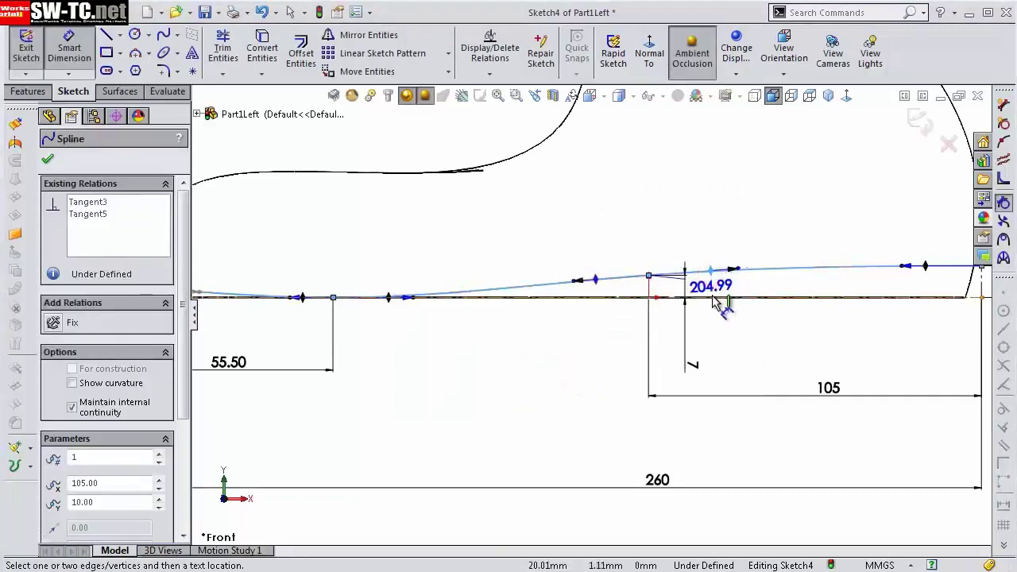
left_click(720, 299)
left_click(696, 306)
type("7deg")
key("Return")
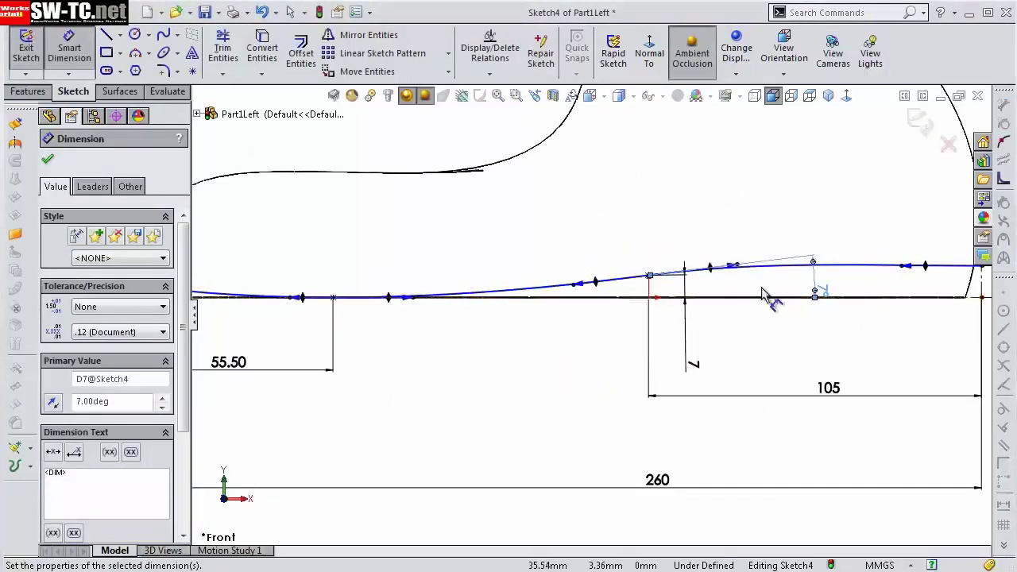
Step: Set the first spline handle length to 150 and place the 7 dimension at the middle point
middle_click_drag(762, 292, 723, 301, "ctrl")
left_click(693, 282)
left_click(543, 358)
type("150,")
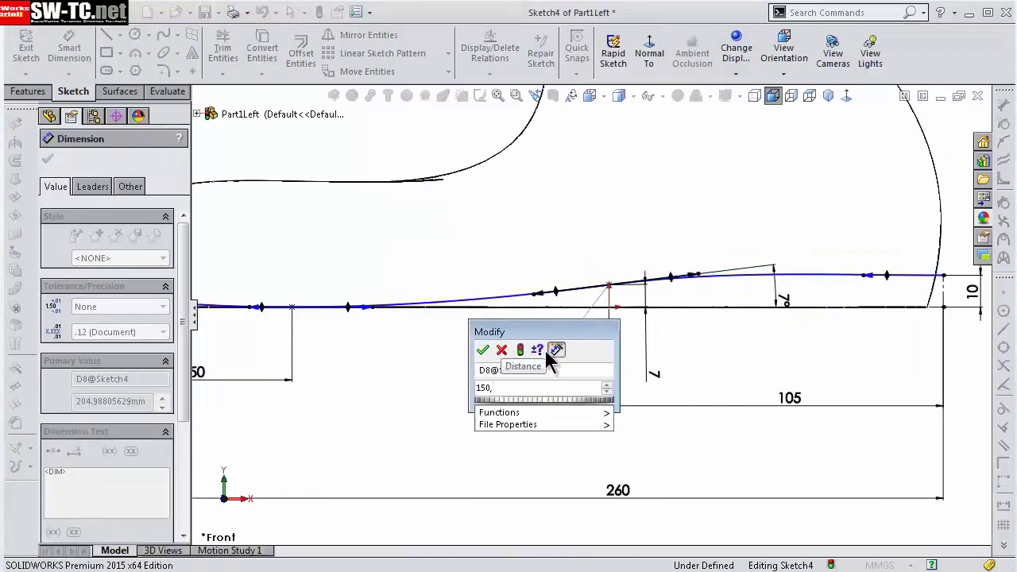
key("Return")
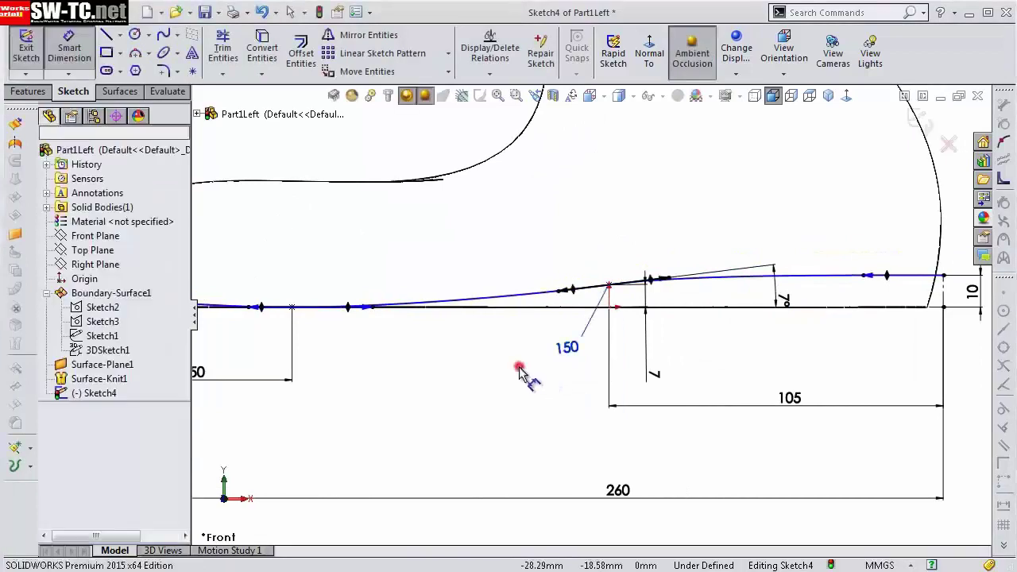
scroll(791, 306, "down", 2)
left_click(636, 296)
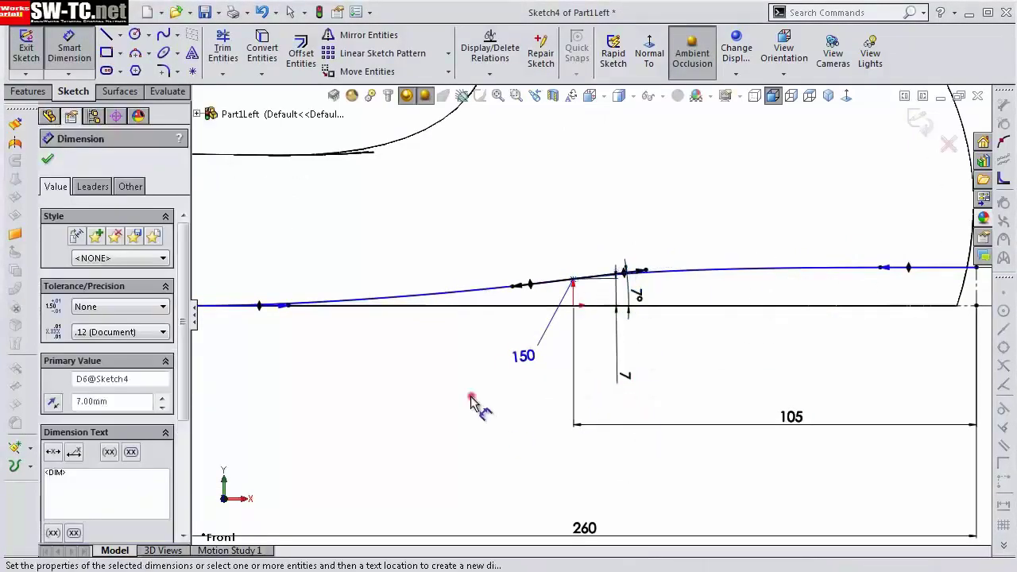
scroll(445, 366, "up", 2)
scroll(420, 329, "up", 2)
Step: Set the middle and toe-end handle lengths to 150 each, moving the 105 label lower
left_click(420, 326)
type("150")
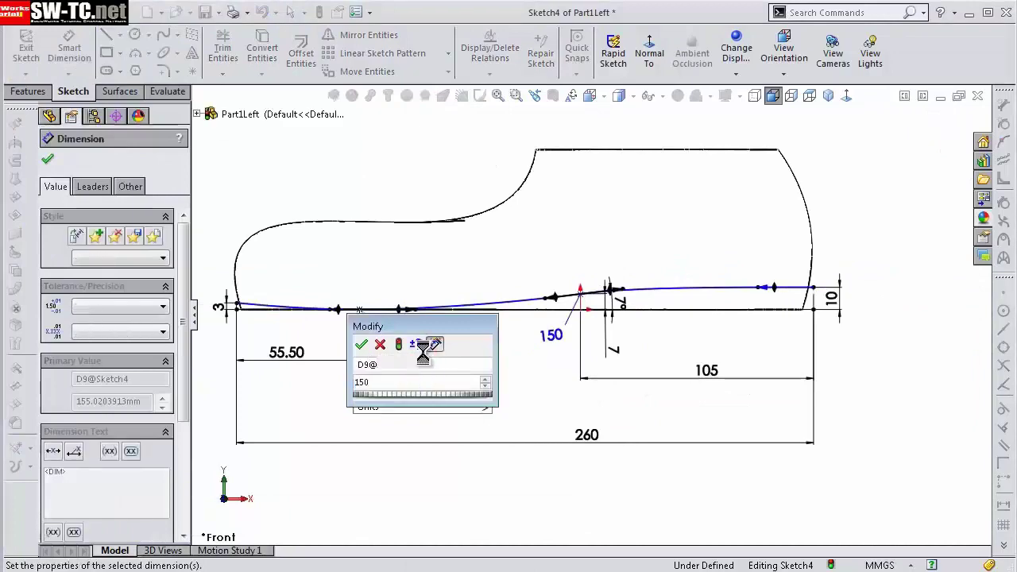
key("Return")
left_click(763, 290)
left_click(795, 255)
type("150")
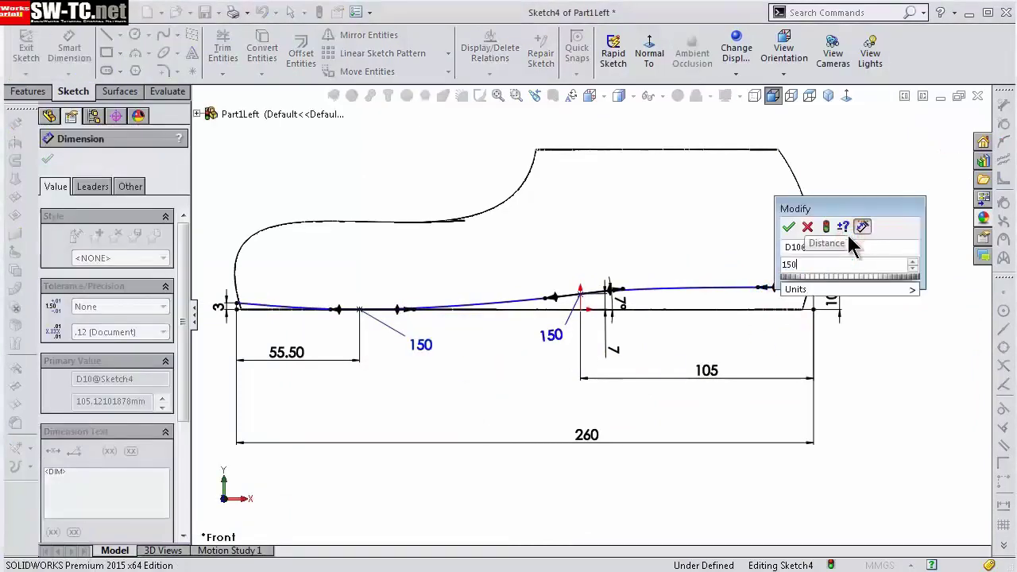
key("Return")
left_click_drag(706, 380, 703, 399)
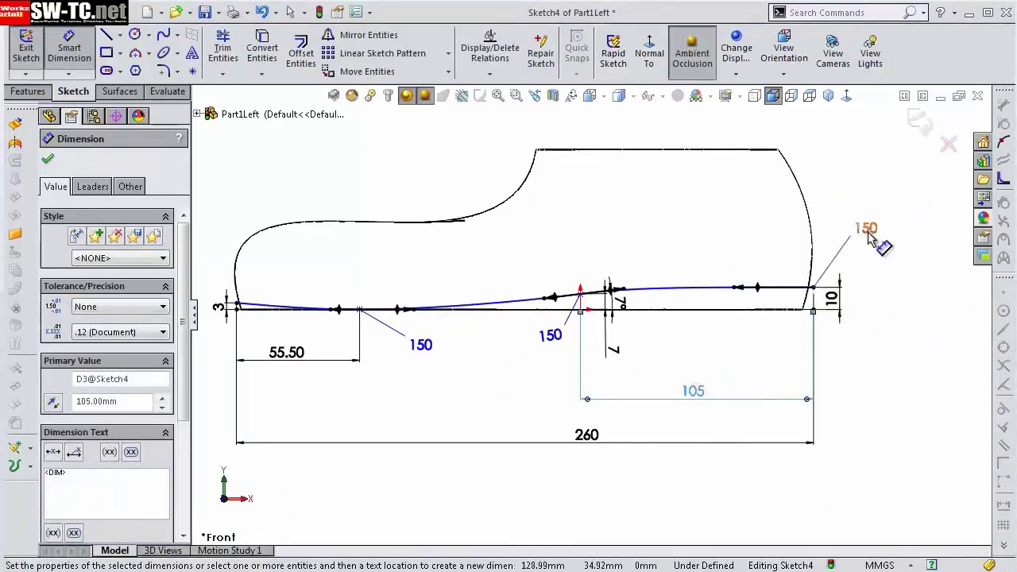
Step: Set the heel-end spline handle length to 50
scroll(363, 352, "down", 2)
scroll(273, 337, "down", 2)
scroll(295, 318, "down", 2)
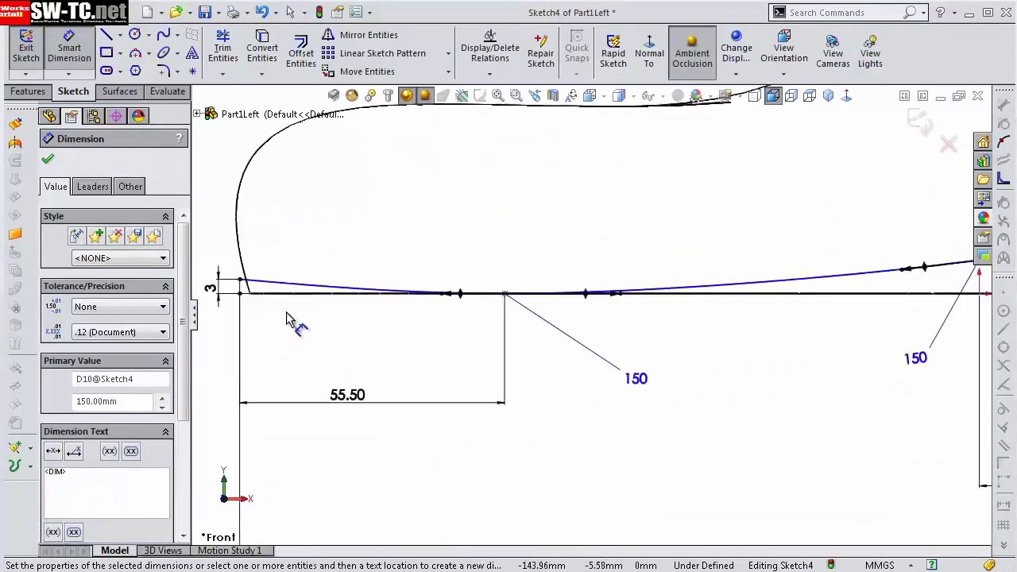
scroll(310, 302, "down", 2)
left_click(316, 274)
left_click(316, 277)
left_click(354, 213)
type("50")
key("Return")
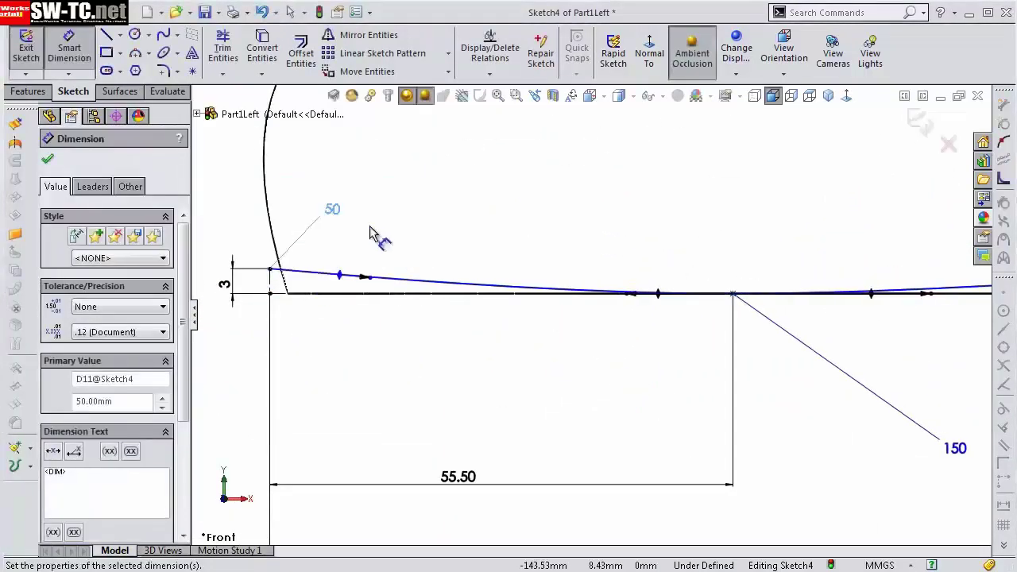
Step: Give the heel-end handle a 7° tangent angle
left_click(342, 280)
left_click(320, 291)
type("7")
key("Return")
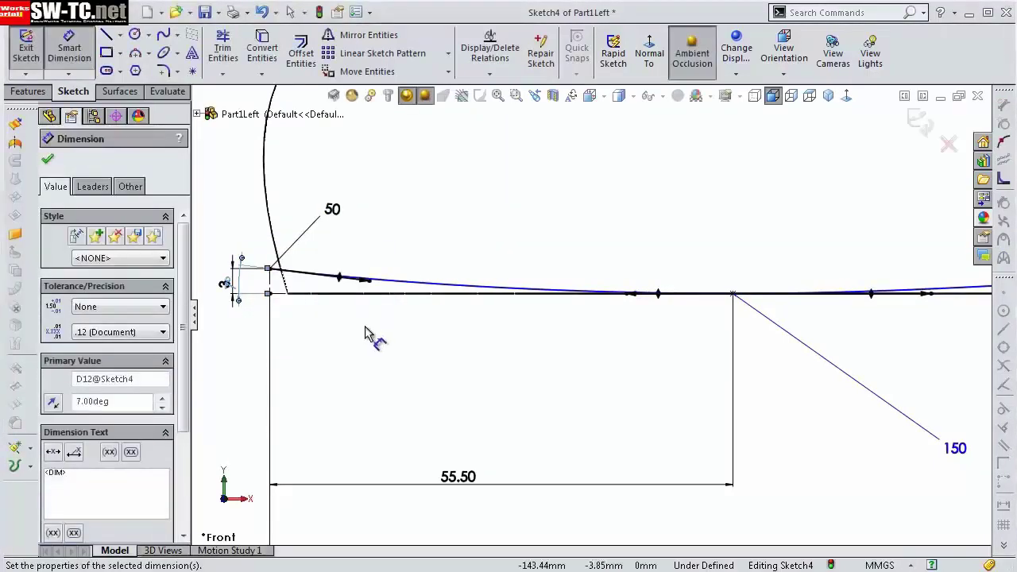
left_click(244, 215)
Step: Add a Vertical relation between the middle spline point and the origin
scroll(654, 352, "up", 2)
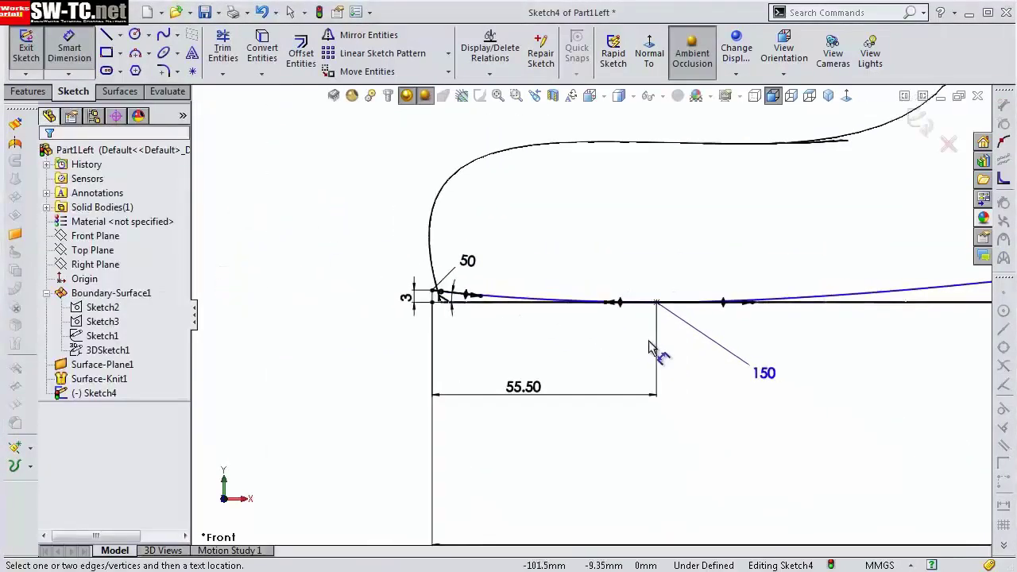
scroll(814, 390, "up", 1)
scroll(879, 278, "down", 2)
key("Escape")
left_click(833, 266)
left_click(888, 298, "ctrl")
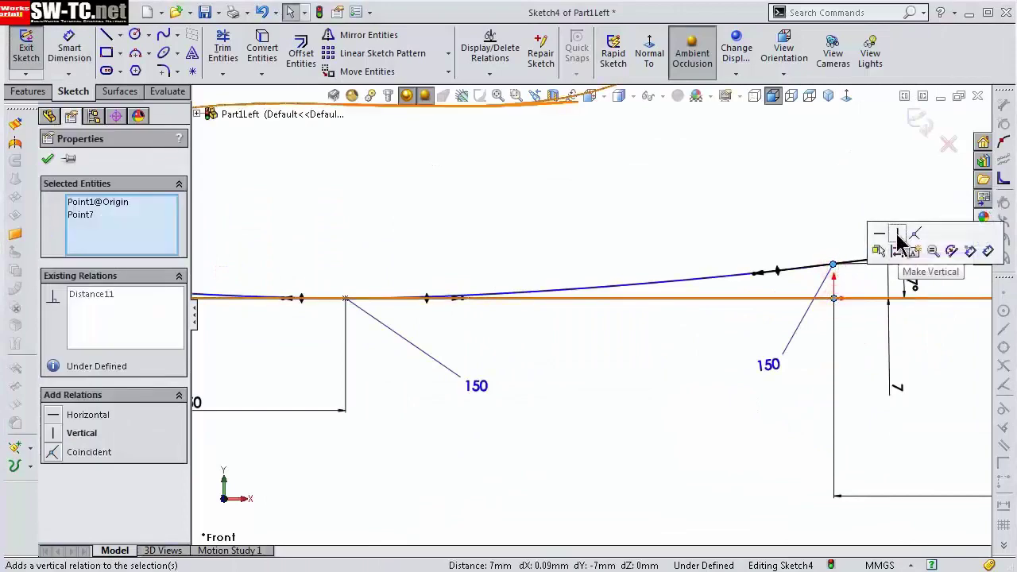
left_click(896, 292)
left_click(655, 443)
Step: Check the 150 handle dimension and orbit the fully defined sketch into a 3D view
scroll(747, 375, "up", 1)
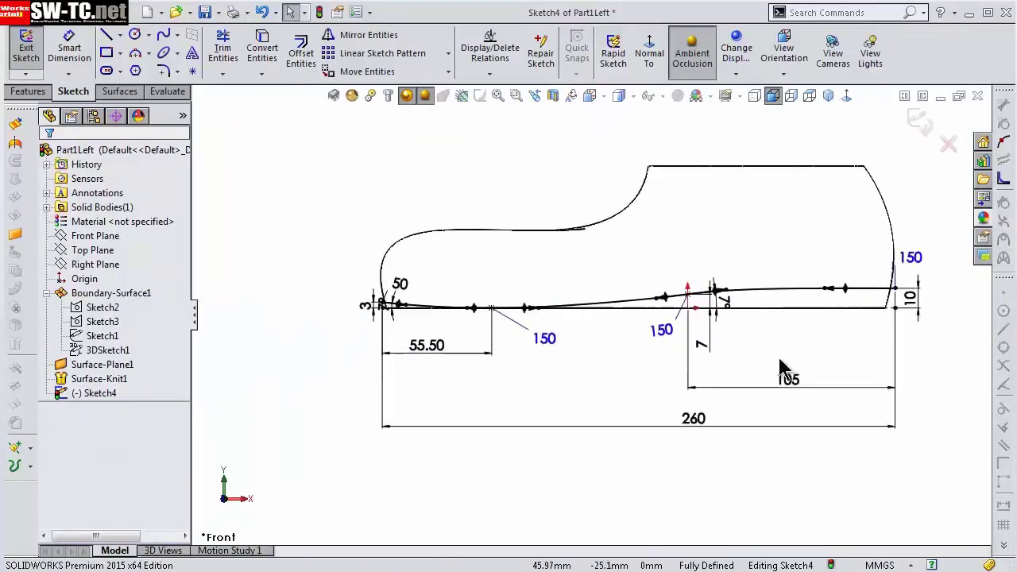
scroll(358, 326, "down", 1)
scroll(352, 329, "down", 2)
scroll(352, 326, "down", 1)
left_click(419, 262)
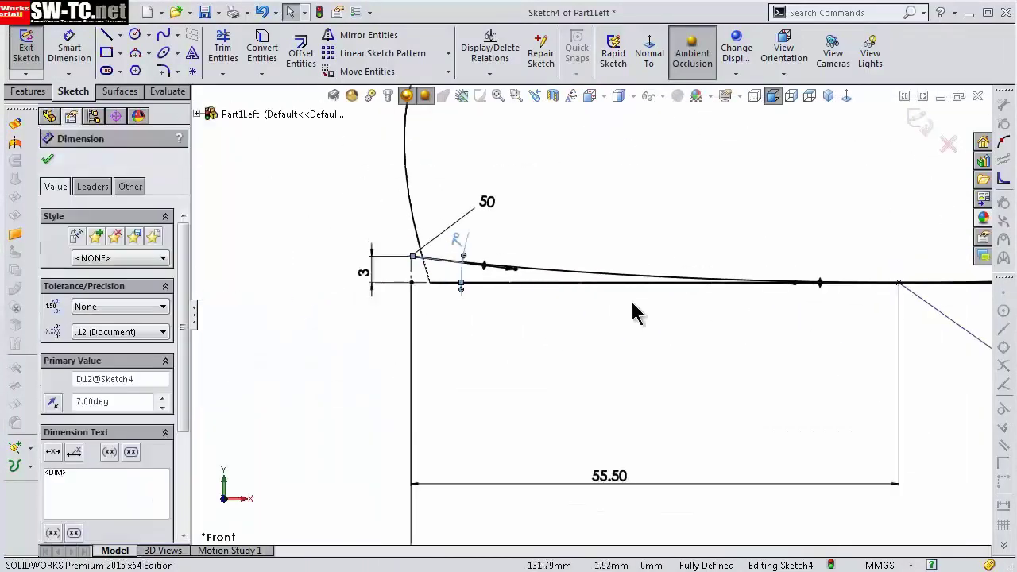
scroll(631, 300, "down", 2)
left_click(901, 390)
scroll(890, 368, "up", 1)
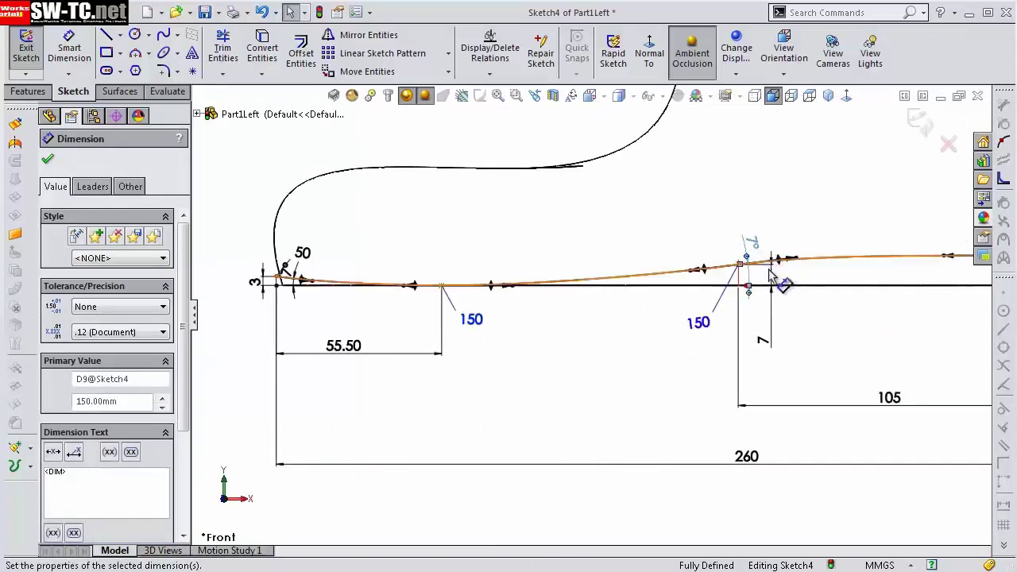
scroll(839, 296, "up", 2)
key("Escape")
scroll(813, 285, "up", 2)
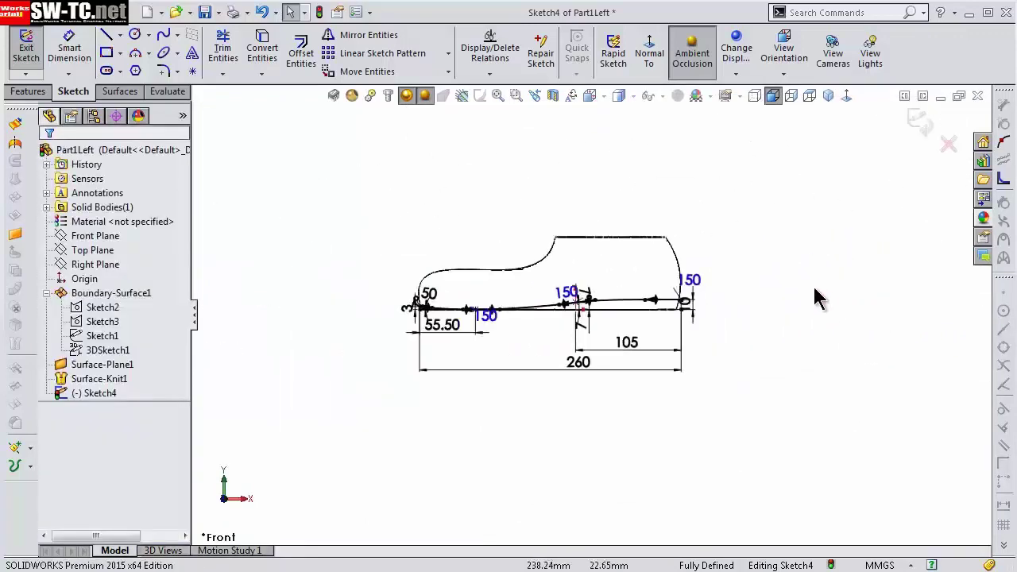
middle_click_drag(813, 285, 769, 338)
Step: Cut the shoe body along the sole-line sketch with an Extruded Cut set to Through All - Both
left_click(621, 117)
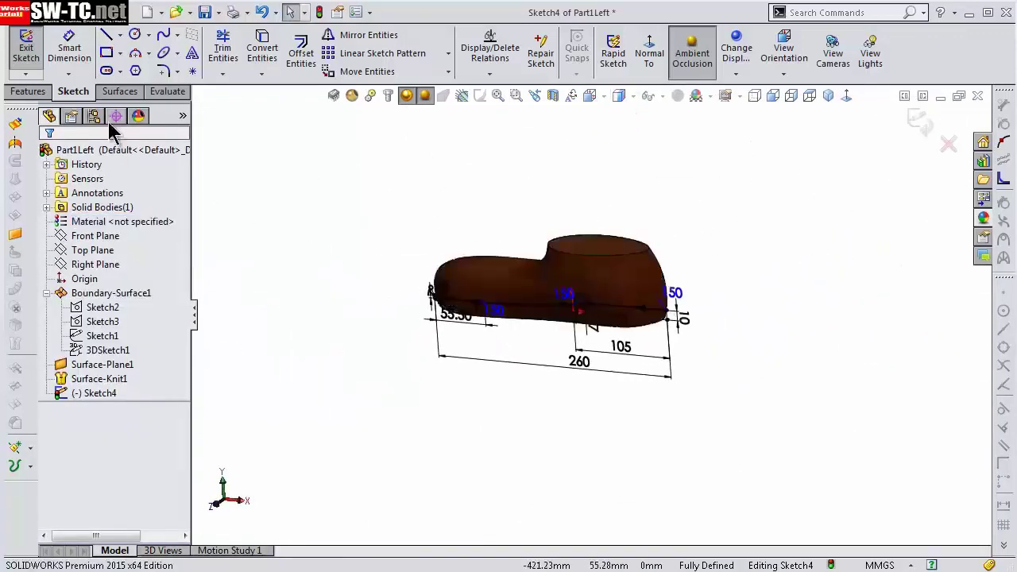
left_click(26, 92)
left_click(242, 49)
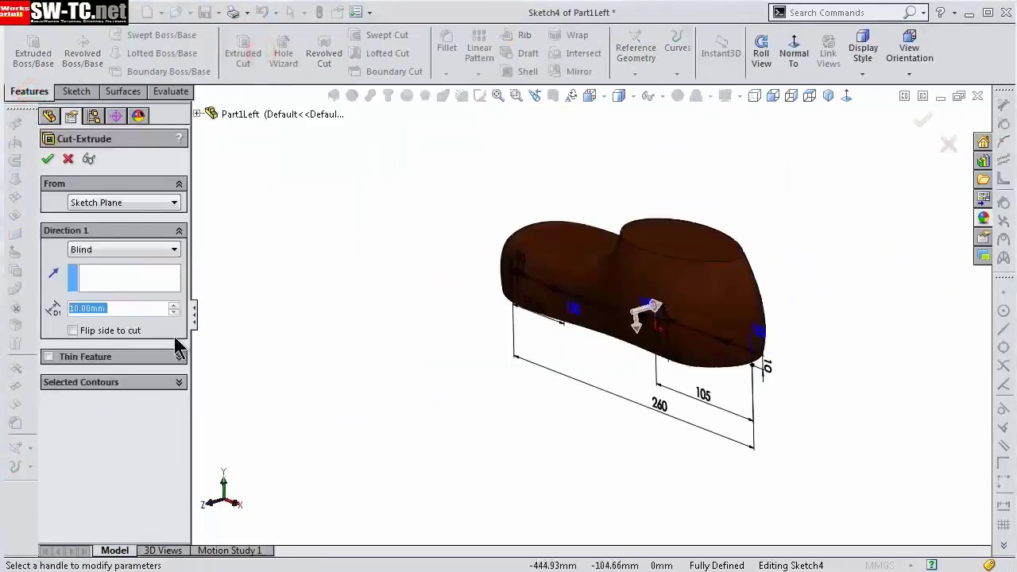
middle_click_drag(493, 262, 403, 260)
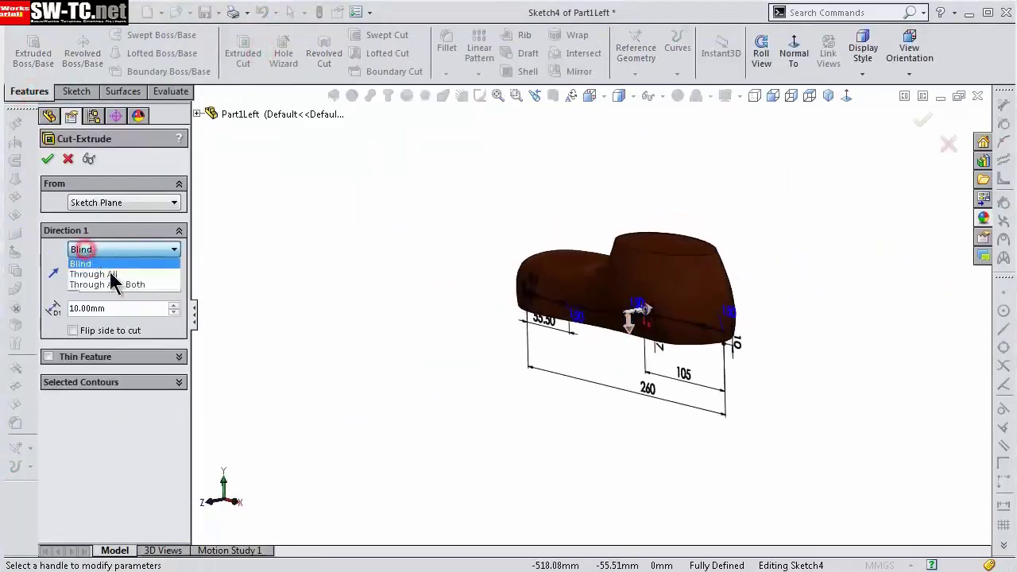
left_click(111, 284)
middle_click_drag(442, 326, 440, 262)
scroll(556, 322, "down", 3)
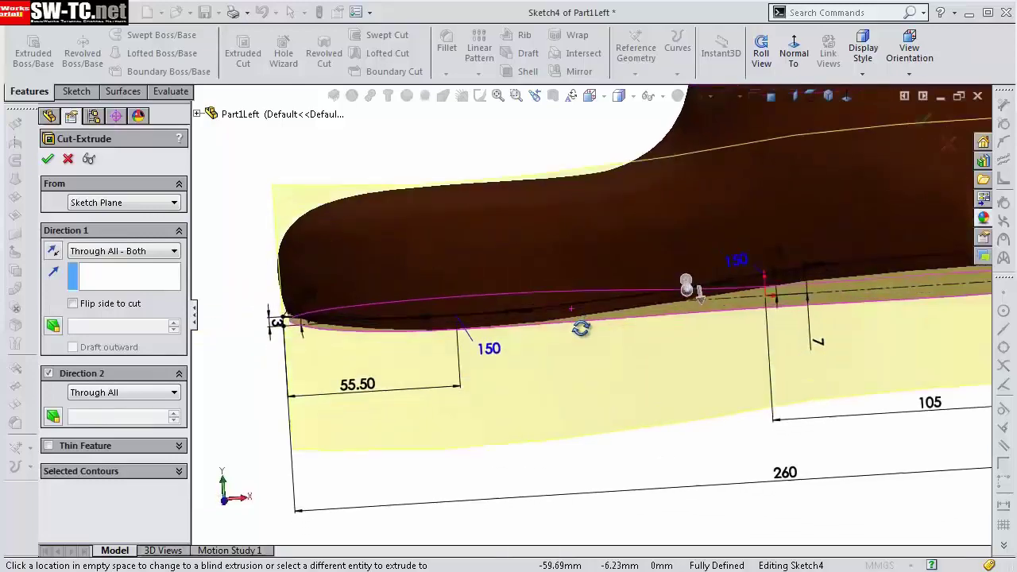
left_click(48, 159)
mouse_move(294, 242)
middle_mouse_down()
mouse_move(613, 206)
mouse_move(645, 357)
mouse_move(770, 403)
mouse_move(552, 432)
mouse_move(794, 421)
mouse_move(779, 496)
middle_mouse_up()
Step: Create an offset surface from the shoe's bottom face
left_click(121, 92)
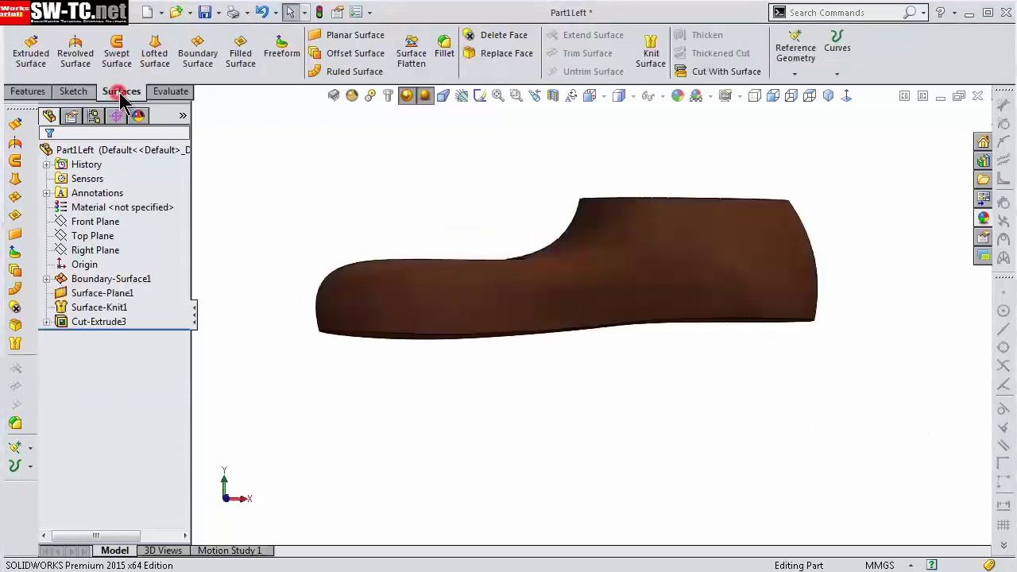
left_click(349, 53)
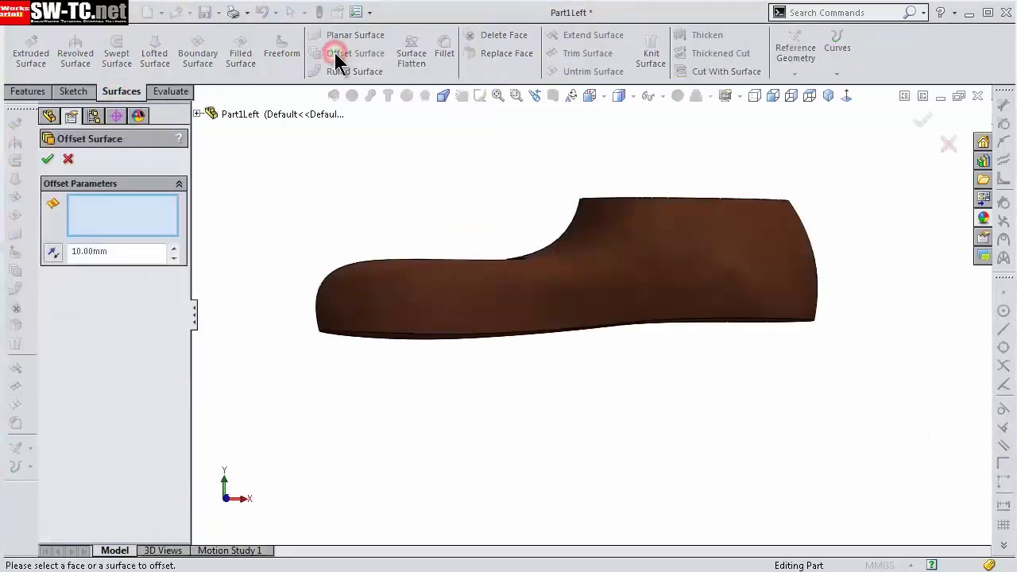
mouse_move(477, 302)
middle_mouse_down()
mouse_move(552, 333)
mouse_move(492, 291)
mouse_move(496, 310)
middle_mouse_up()
left_click(551, 334)
key("Return")
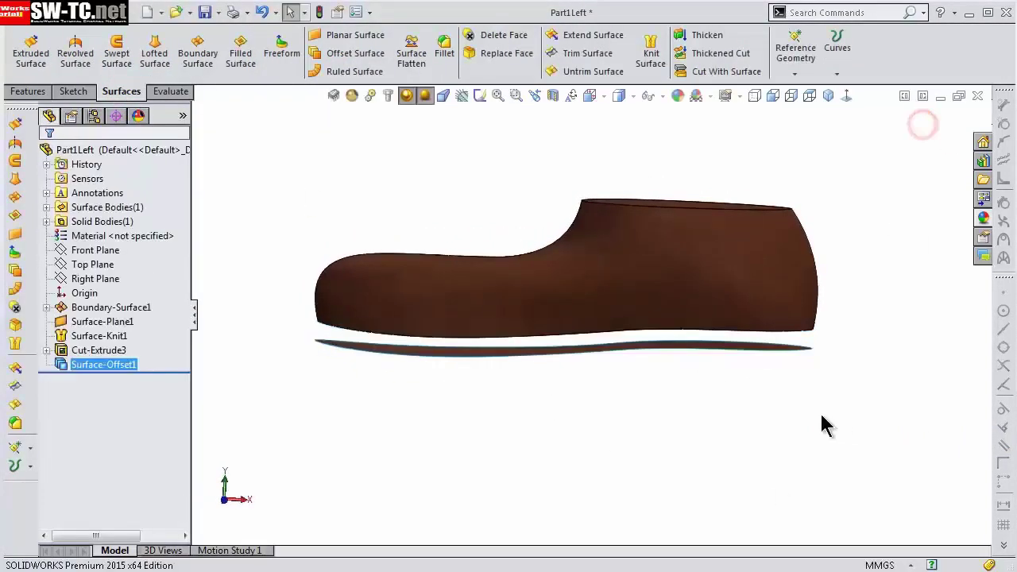
mouse_move(821, 422)
middle_mouse_down()
mouse_move(763, 398)
mouse_move(772, 423)
middle_mouse_up()
mouse_move(734, 357)
middle_mouse_down()
mouse_move(650, 411)
mouse_move(529, 347)
middle_mouse_up()
scroll(530, 347, "down", 3)
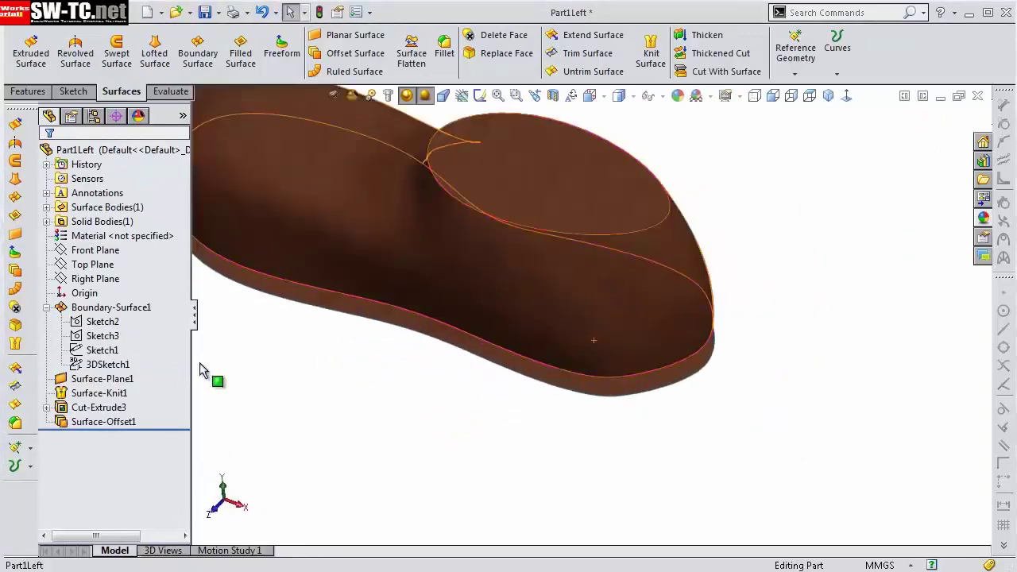
Step: Edit the 75 mm dimension in Sketch1 and rebuild the model
left_click(102, 351)
scroll(754, 390, "down", 2)
double_click(731, 390)
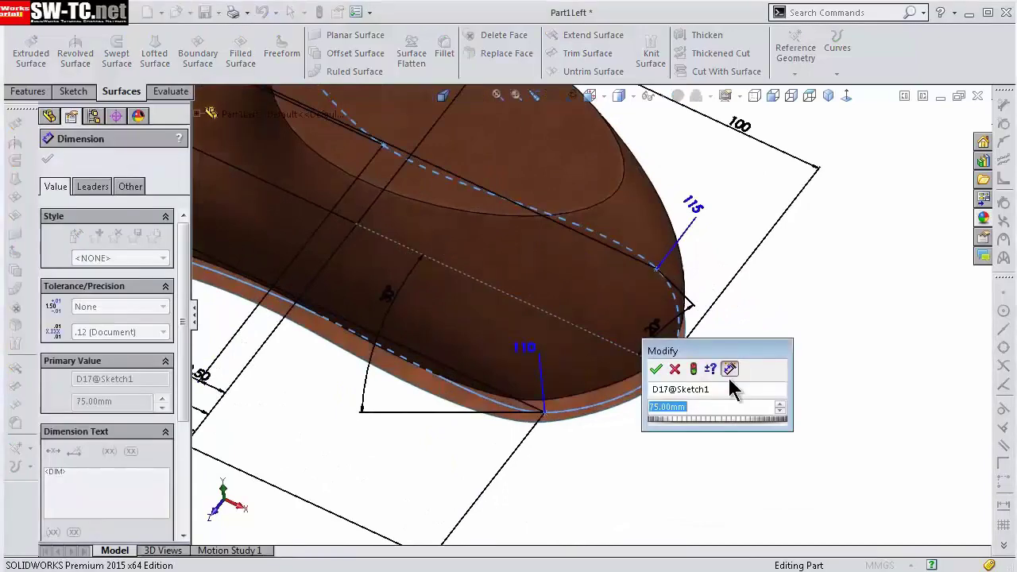
key("Return")
left_click(845, 310)
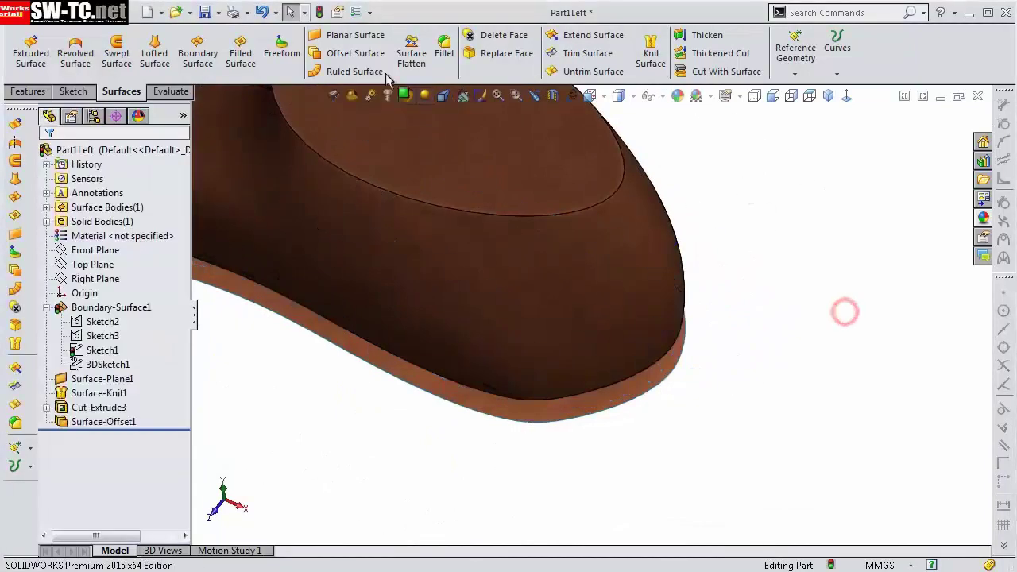
Step: Change Sketch1's 30° angle dimension to 25° and rebuild the shoe
left_click(101, 350)
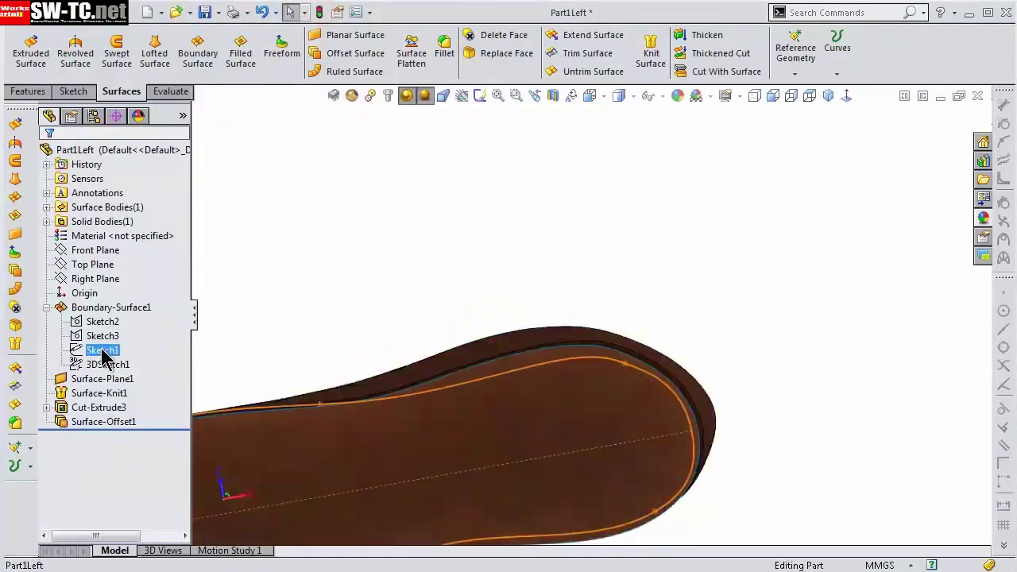
double_click(493, 402)
type("25")
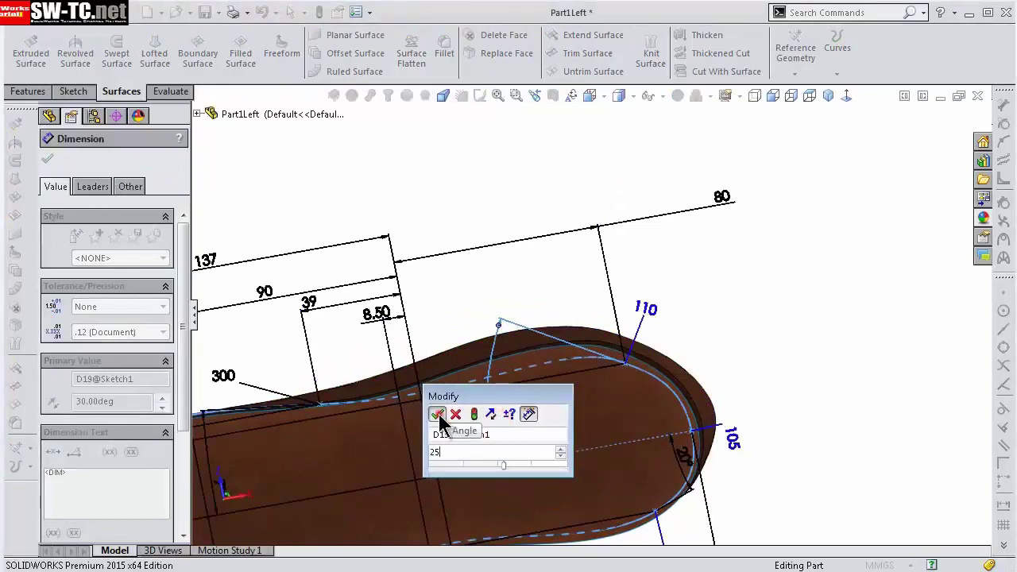
left_click(437, 414)
left_click(496, 263)
mouse_move(676, 268)
middle_mouse_down()
mouse_move(607, 412)
mouse_move(545, 227)
mouse_move(481, 256)
middle_mouse_up()
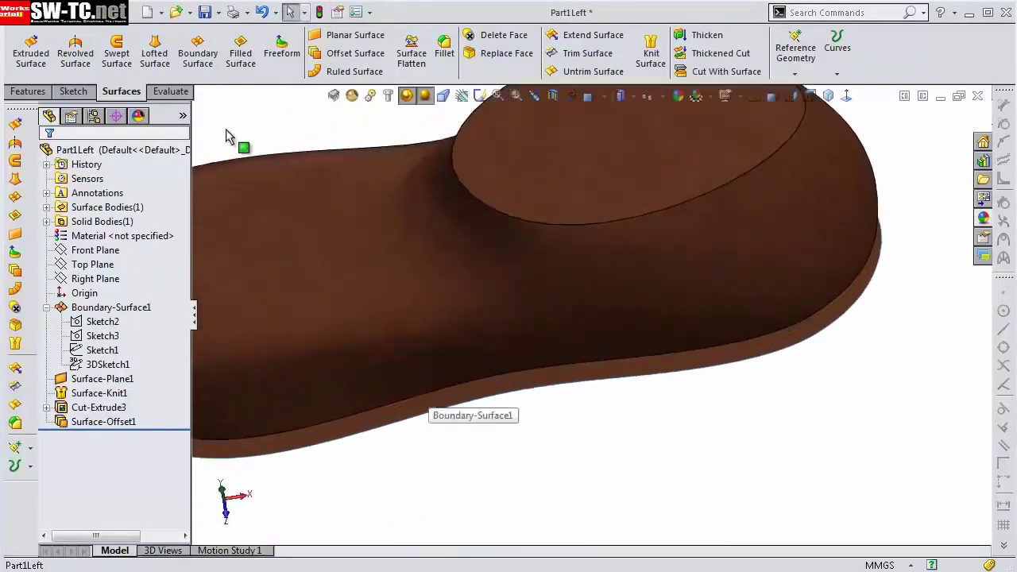
key("ctrl+1")
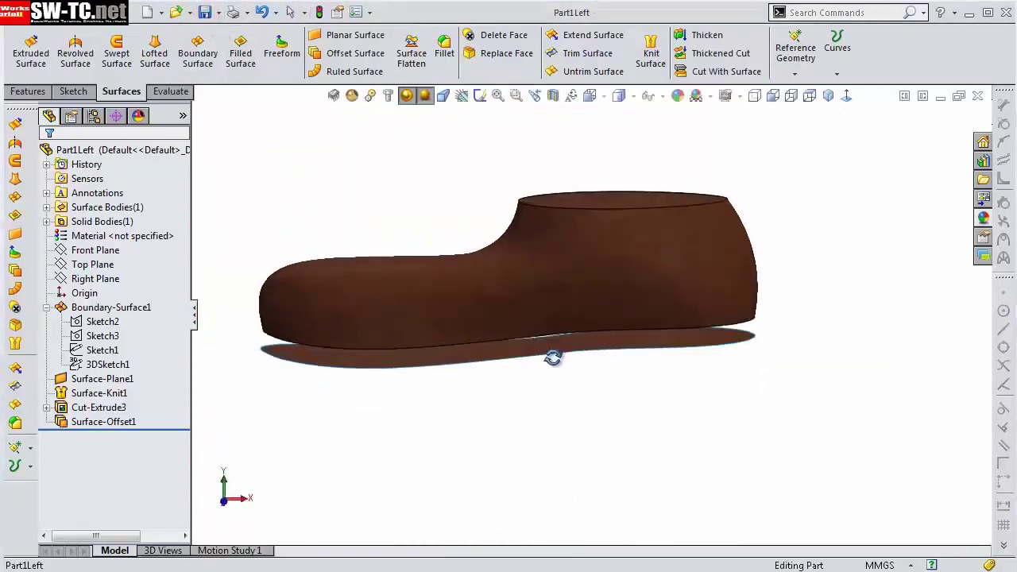
Step: Extend the sole surface's edge linearly by 4 mm
left_click(594, 35)
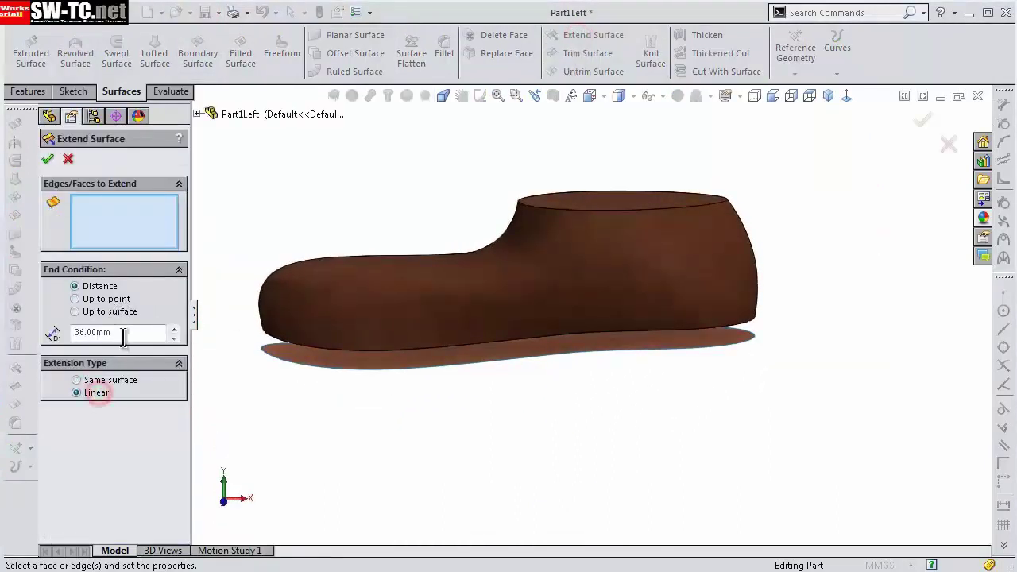
type("4")
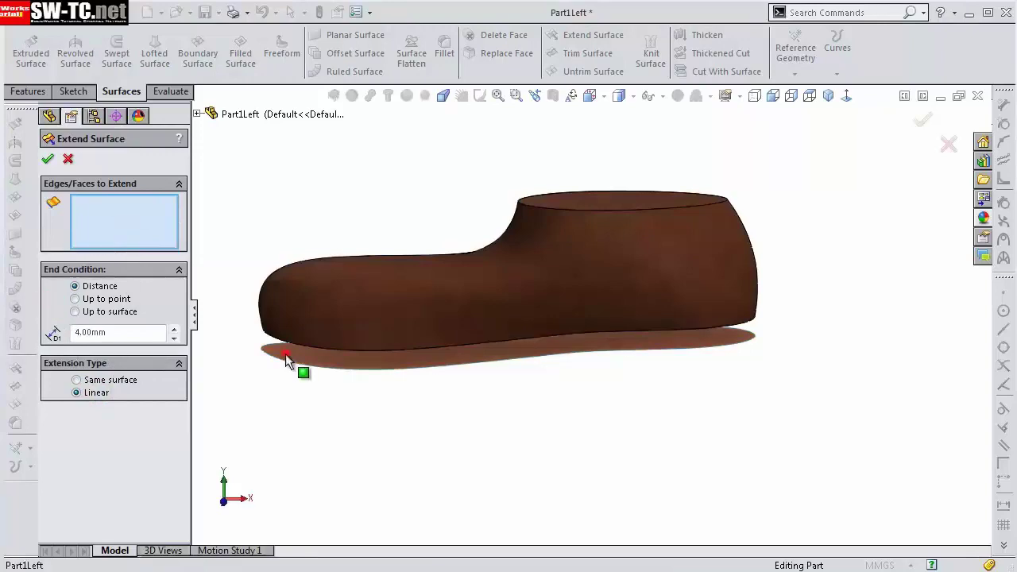
left_click(291, 357)
mouse_move(291, 356)
middle_mouse_down()
mouse_move(589, 461)
mouse_move(523, 434)
mouse_move(543, 431)
mouse_move(568, 480)
middle_mouse_up()
scroll(702, 278, "down", 5)
mouse_move(704, 283)
middle_mouse_down()
mouse_move(747, 304)
mouse_move(647, 279)
middle_mouse_up()
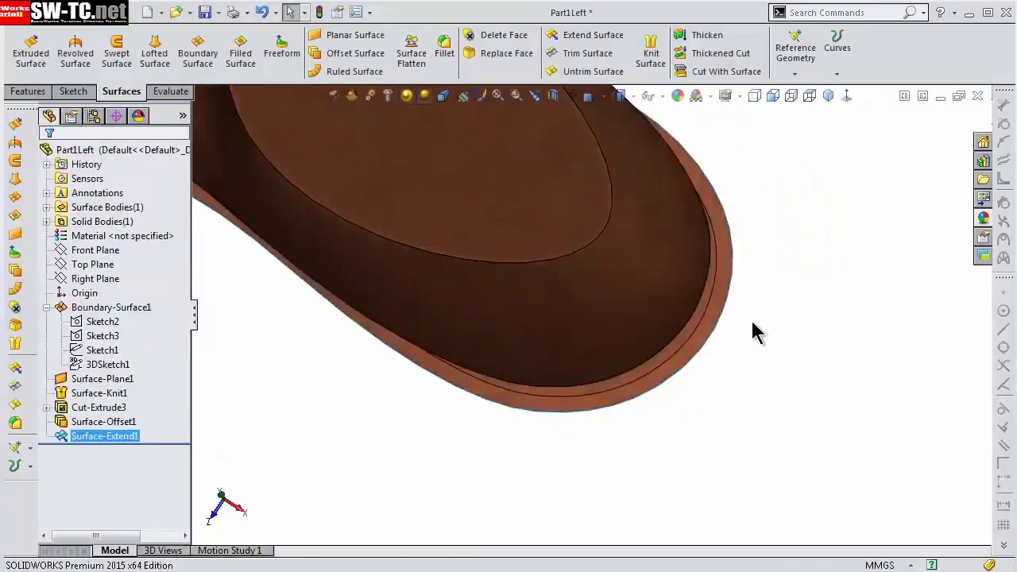
middle_click_drag(752, 331, 609, 411)
scroll(609, 411, "up", 5)
scroll(527, 368, "down", 4)
mouse_move(527, 368)
middle_mouse_down()
mouse_move(539, 240)
mouse_move(504, 177)
mouse_move(422, 345)
mouse_move(430, 331)
middle_mouse_up()
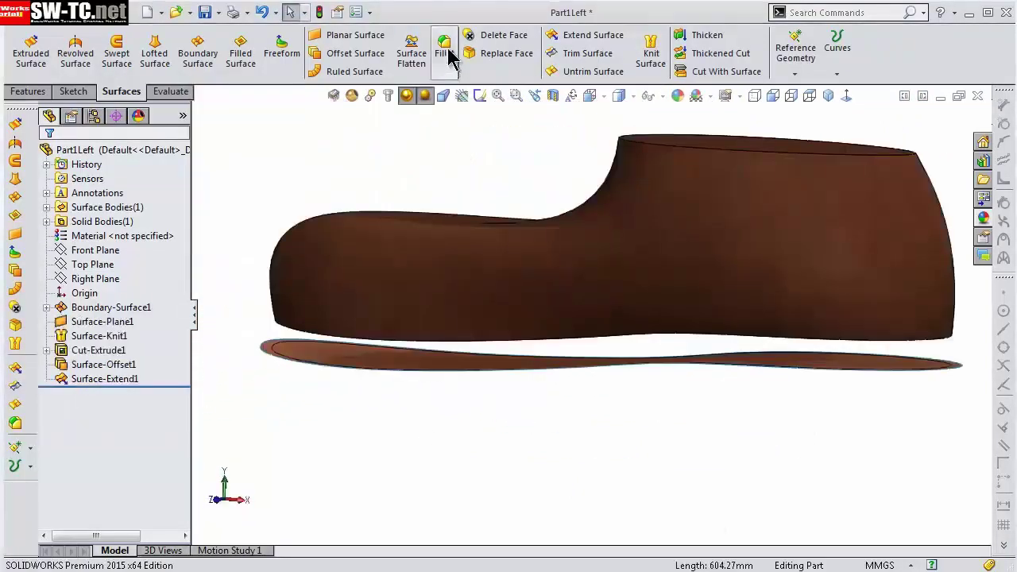
Step: Fillet the upper's bottom edge with a 4 mm radius
left_click(447, 50)
scroll(336, 307, "down", 3)
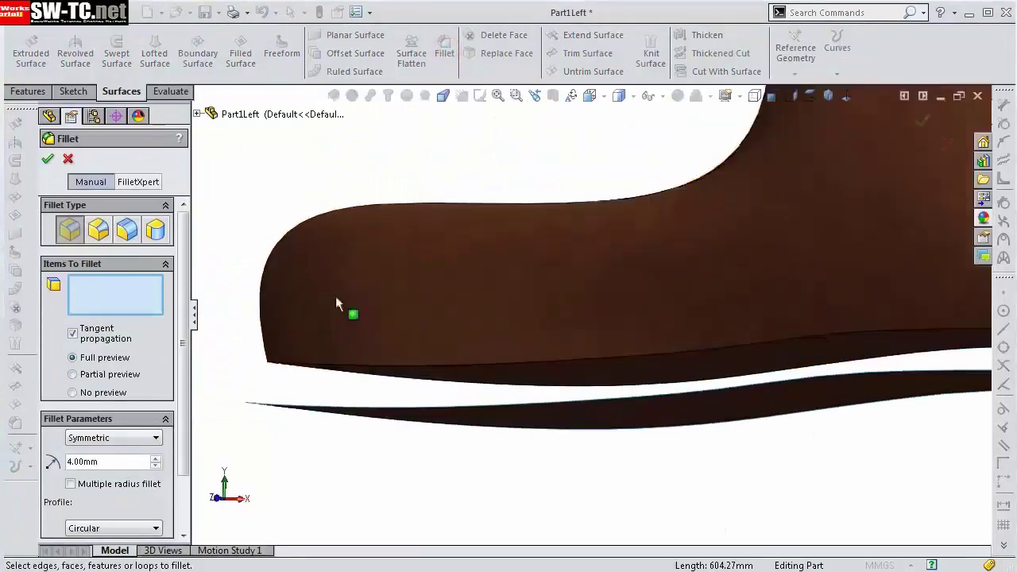
left_click(325, 375)
middle_click_drag(536, 349, 506, 397)
left_click(47, 158)
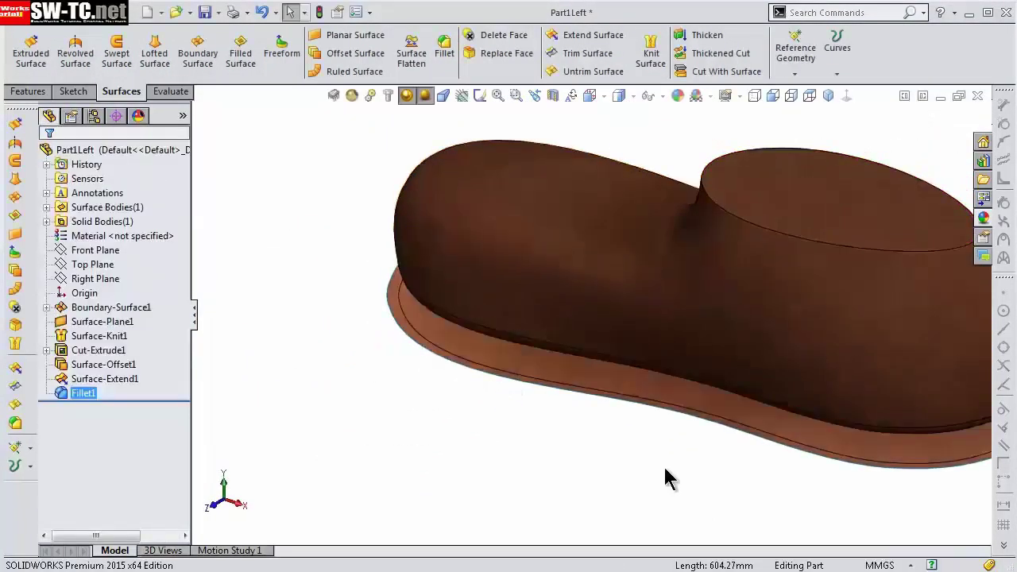
middle_click_drag(664, 465, 749, 366)
Step: Shell the upper 0.75 mm thick, removing the top face as the opening
left_click(28, 90)
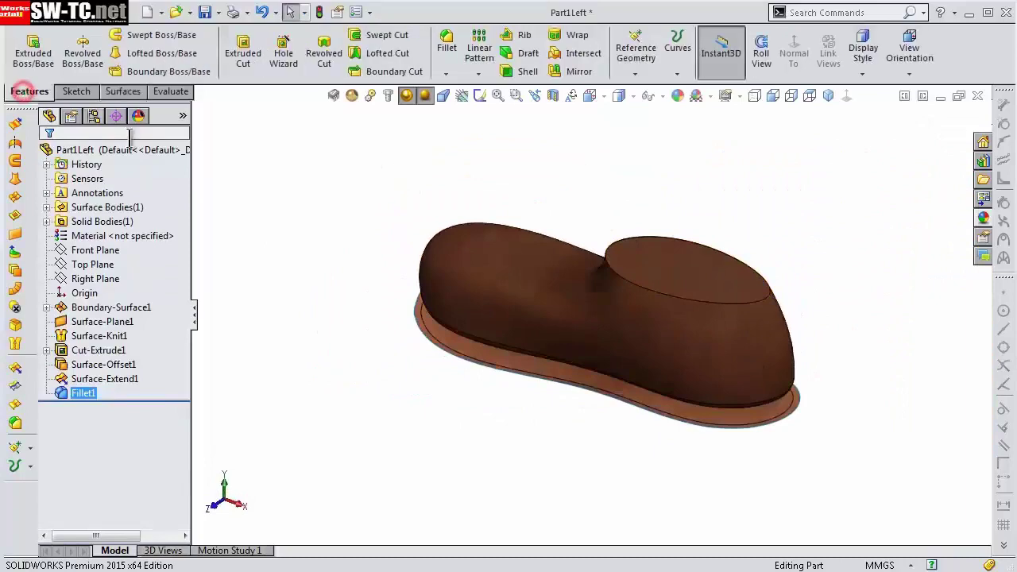
left_click(528, 71)
type("0.75")
middle_click_drag(556, 302, 684, 326)
left_click(693, 327)
right_click(693, 327)
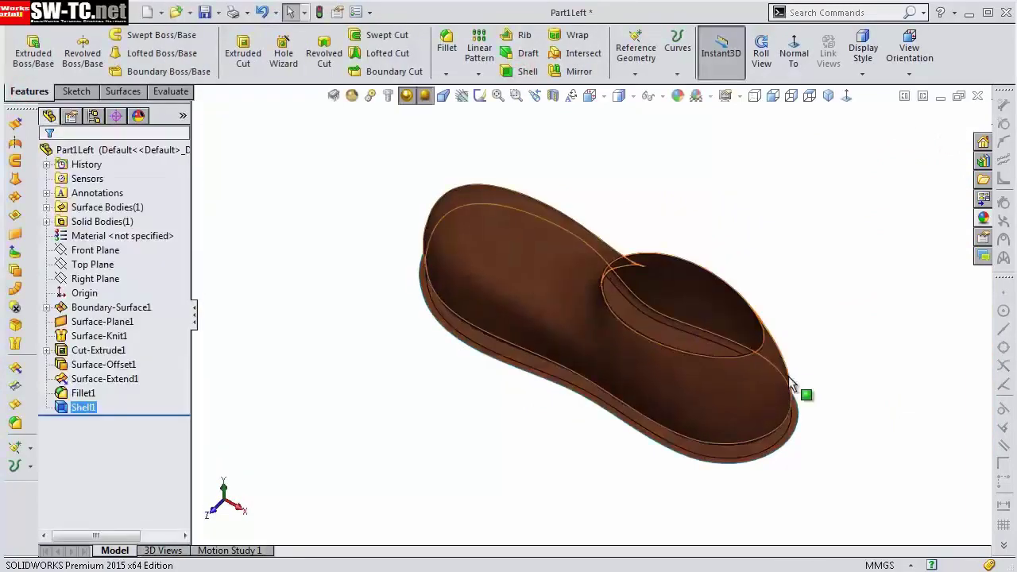
mouse_move(794, 387)
middle_mouse_down()
mouse_move(724, 392)
mouse_move(541, 352)
mouse_move(613, 314)
mouse_move(645, 326)
mouse_move(596, 345)
mouse_move(602, 297)
mouse_move(633, 335)
mouse_move(535, 421)
mouse_move(588, 295)
mouse_move(539, 384)
mouse_move(670, 227)
mouse_move(650, 259)
middle_mouse_up()
scroll(613, 314, "down", 3)
Step: Thicken Surface-Extend1 by 10 mm into a separate Thicken1 sole body
left_click(132, 95)
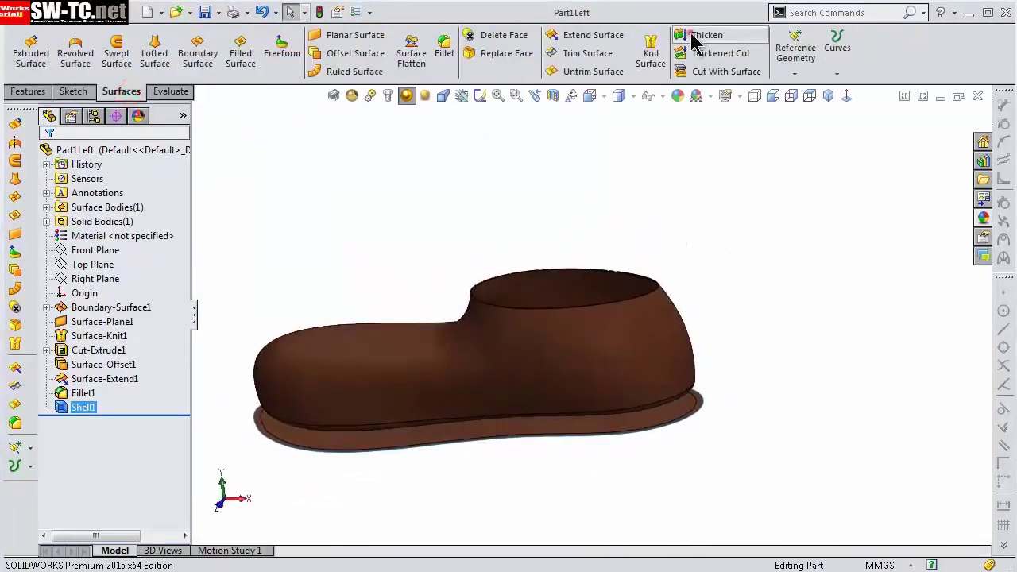
left_click(691, 35)
scroll(443, 445, "up", 5)
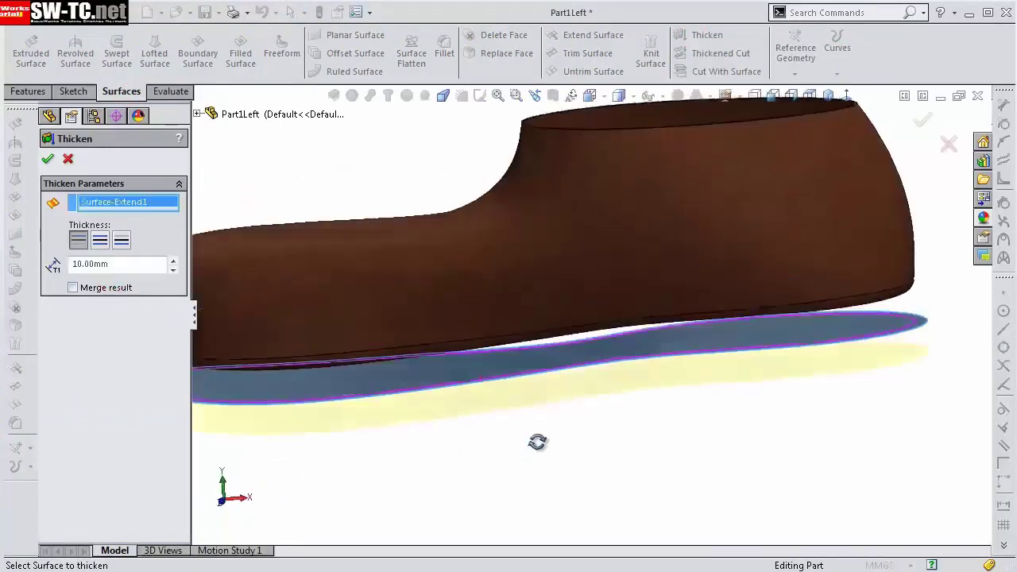
left_click(358, 390)
scroll(597, 454, "down", 4)
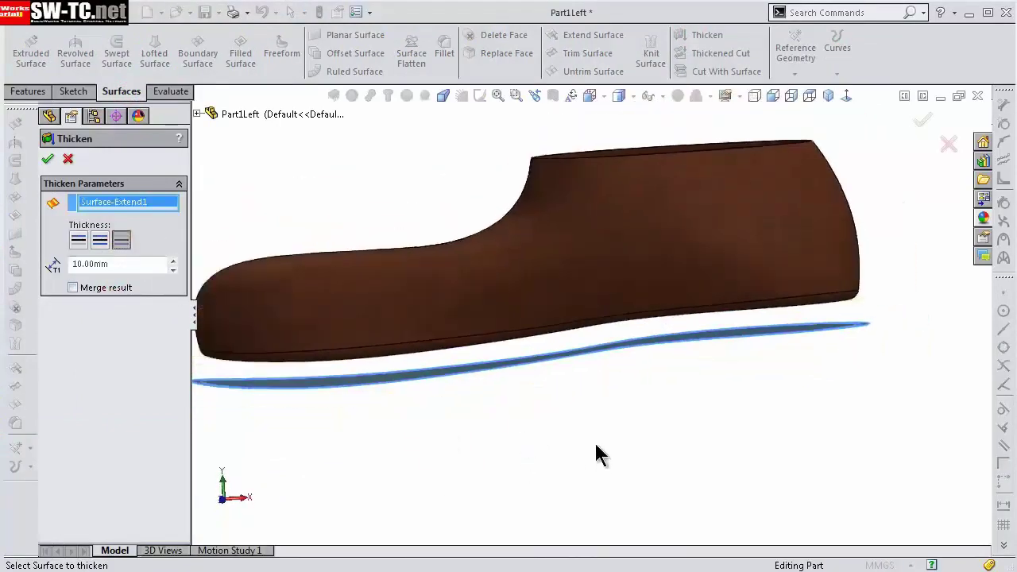
middle_click_drag(596, 454, 578, 493)
left_click(47, 159)
mouse_move(386, 370)
middle_mouse_down()
mouse_move(565, 419)
mouse_move(570, 484)
mouse_move(546, 443)
mouse_move(692, 256)
mouse_move(363, 148)
middle_mouse_up()
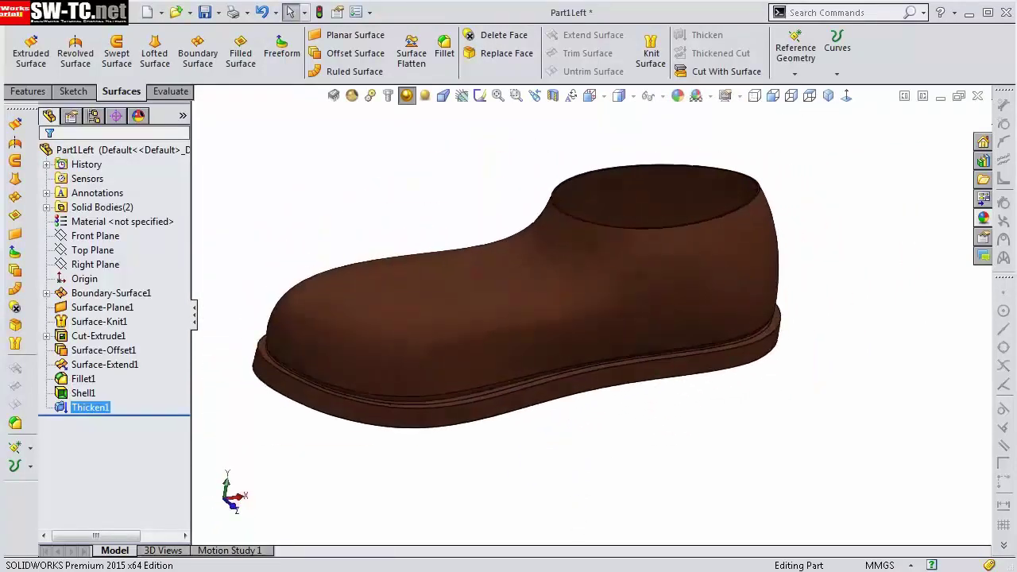
Step: Apply the Rubber > Matte appearance to the Thicken1 sole body
left_click(46, 208)
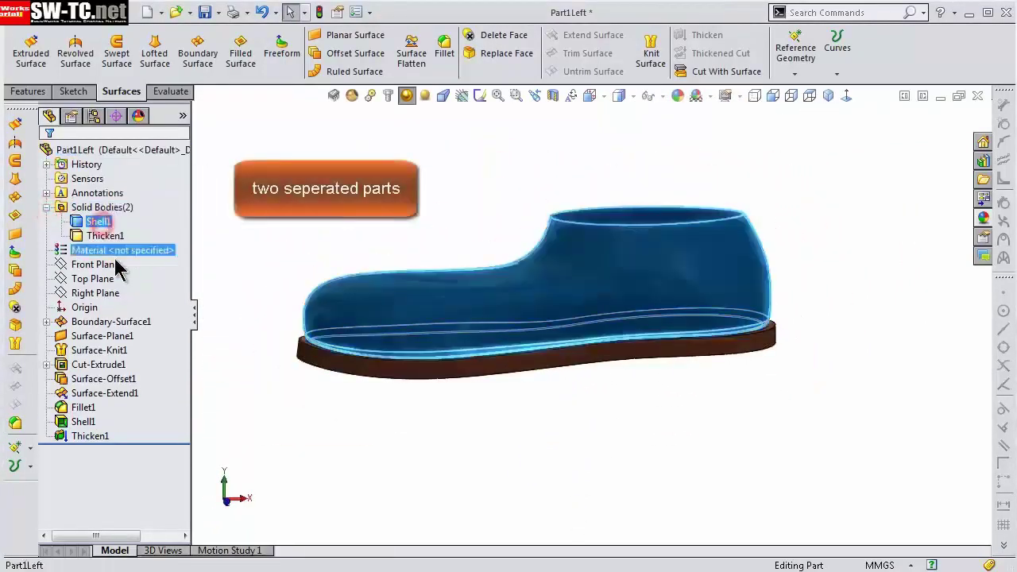
left_click(47, 207)
middle_click_drag(644, 437, 662, 463)
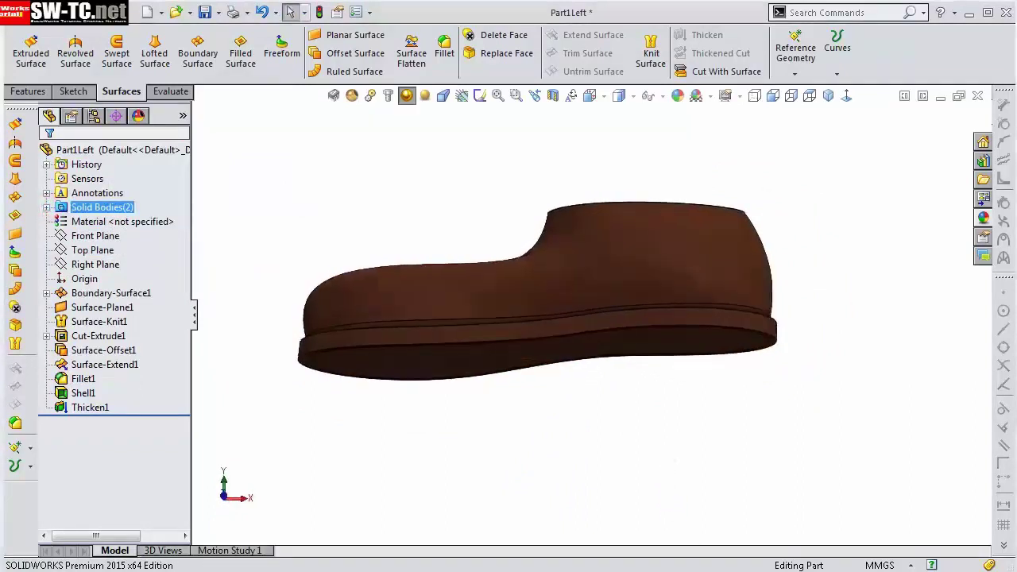
left_click(47, 207)
left_click(105, 235)
left_click(984, 218)
double_click(795, 350)
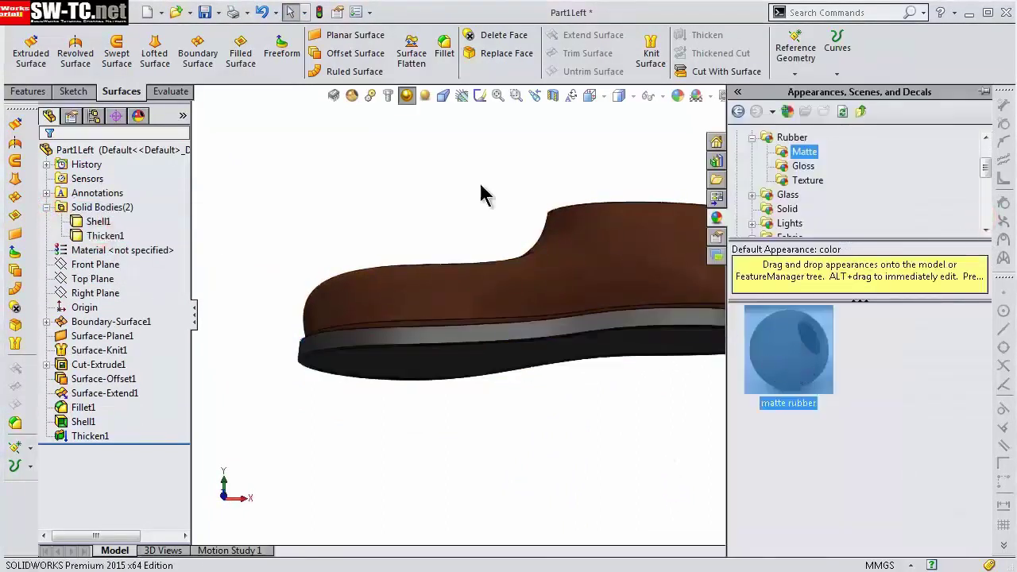
mouse_move(481, 195)
middle_mouse_down()
mouse_move(495, 298)
mouse_move(484, 207)
middle_mouse_up()
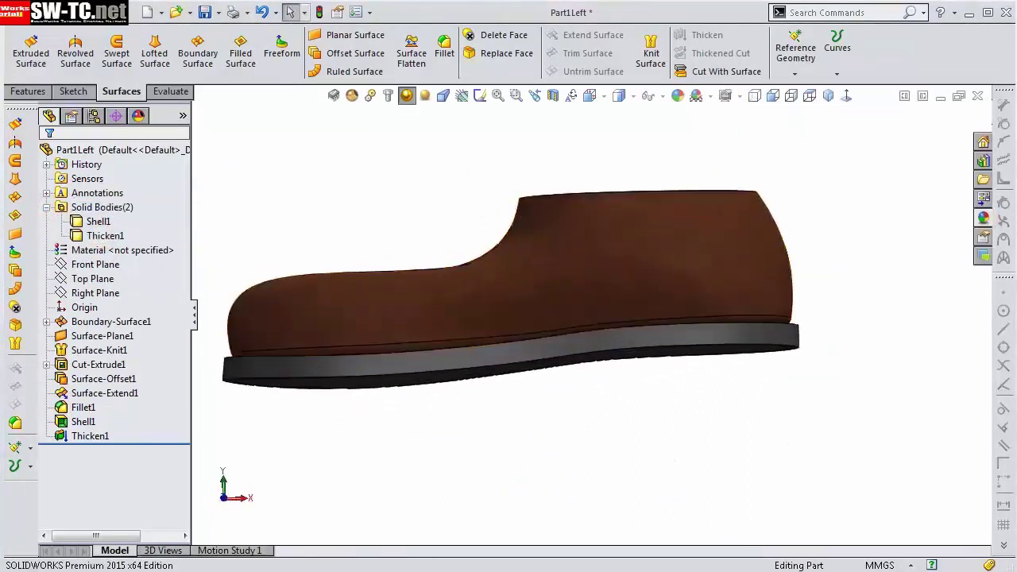
Step: Sketch a crosswise line across the sole on a new Top Plane sketch
left_click(107, 233)
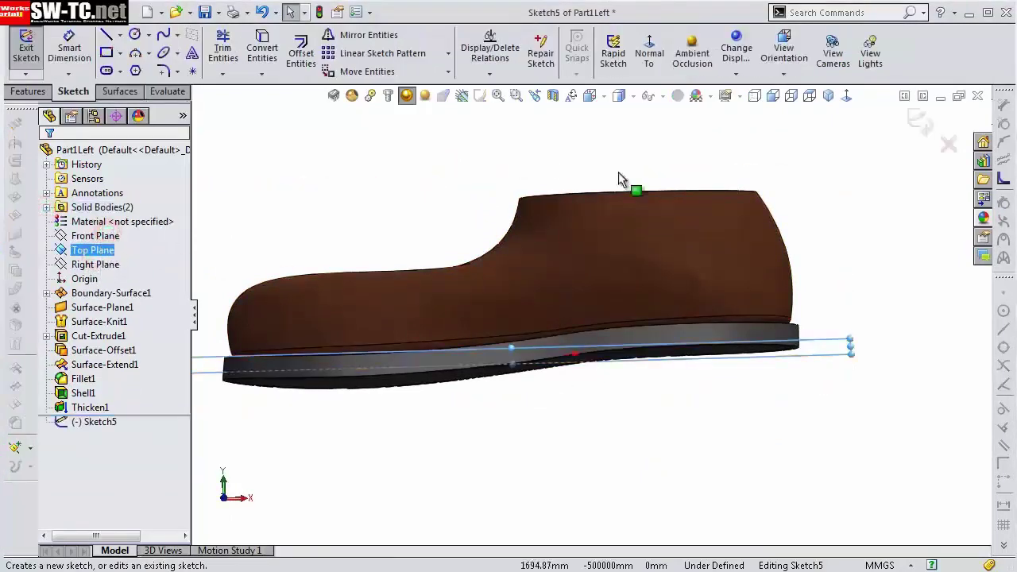
left_click(849, 97)
left_click(849, 97)
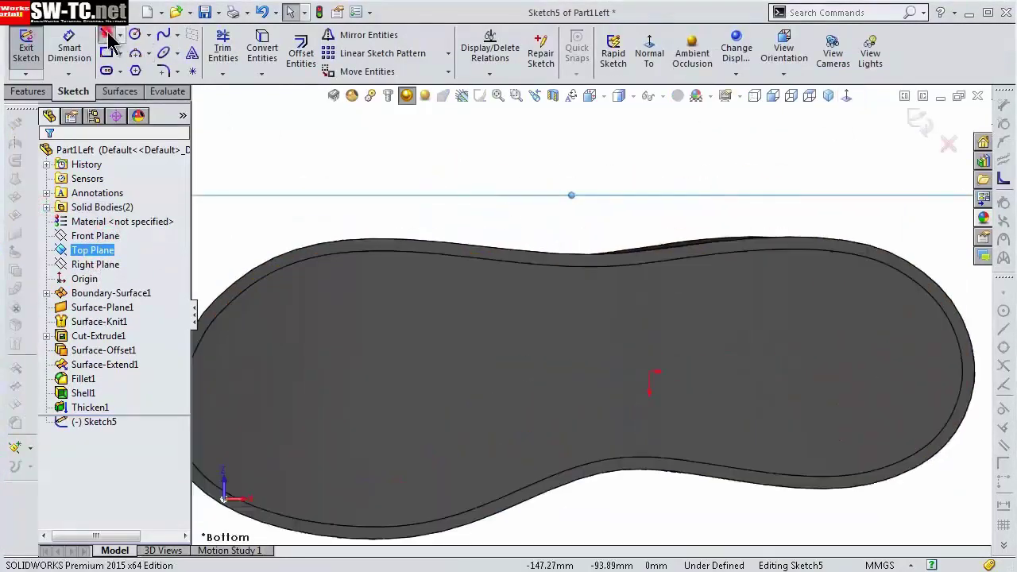
left_click(106, 35)
left_click(694, 248)
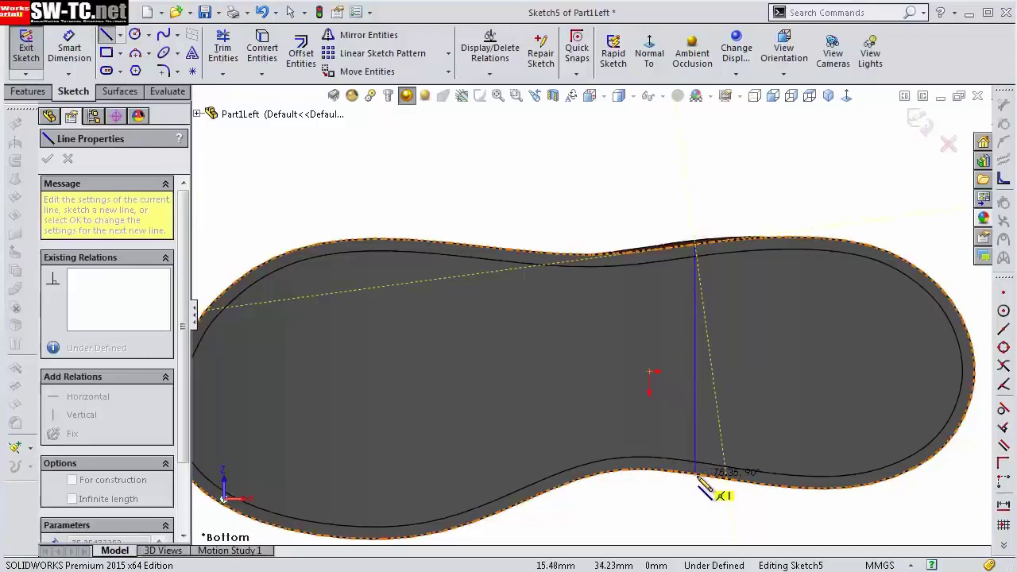
left_click(698, 477)
right_click(715, 486)
Step: Dimension the line 19.5 mm from the origin and exit the sketch
left_click(652, 370)
left_click(659, 515)
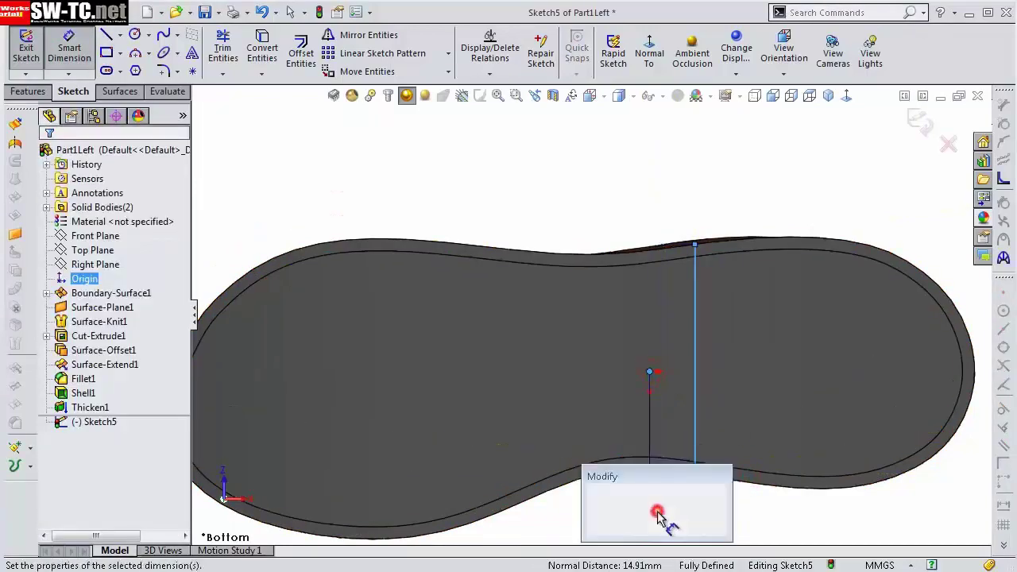
type("19.5")
key("Return")
key("f")
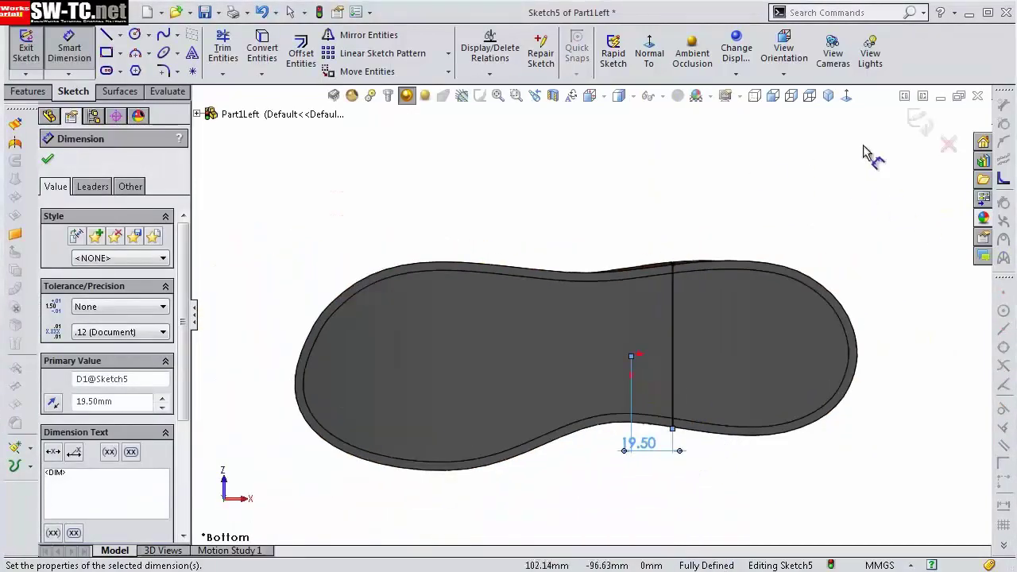
left_click(918, 124)
Step: Split both sole underside faces with a Split Line projected from Sketch5
left_click(677, 60)
left_click(699, 85)
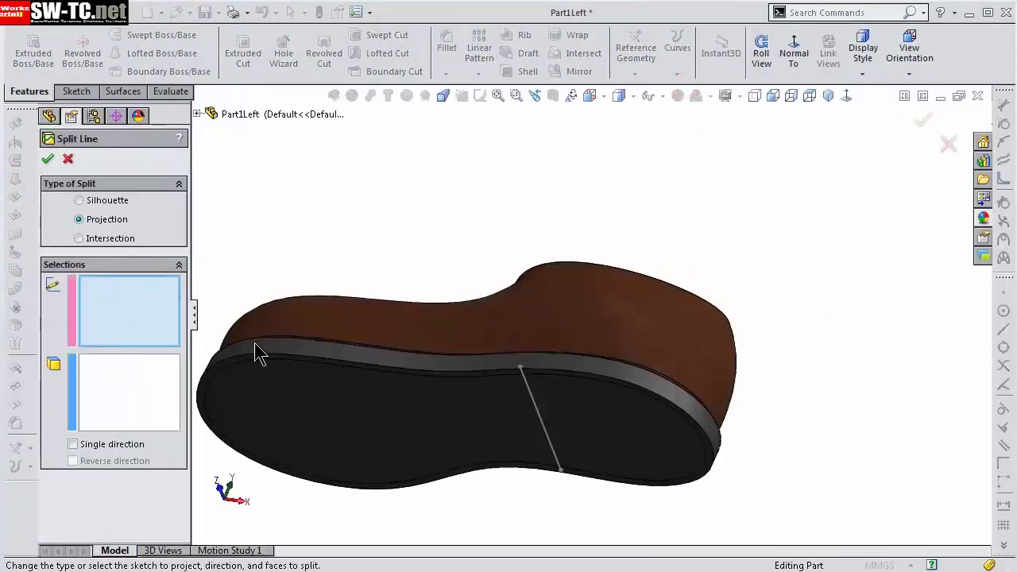
left_click(533, 401)
scroll(546, 371, "down", 3)
scroll(545, 371, "down", 2)
left_click(432, 356)
left_click(457, 295)
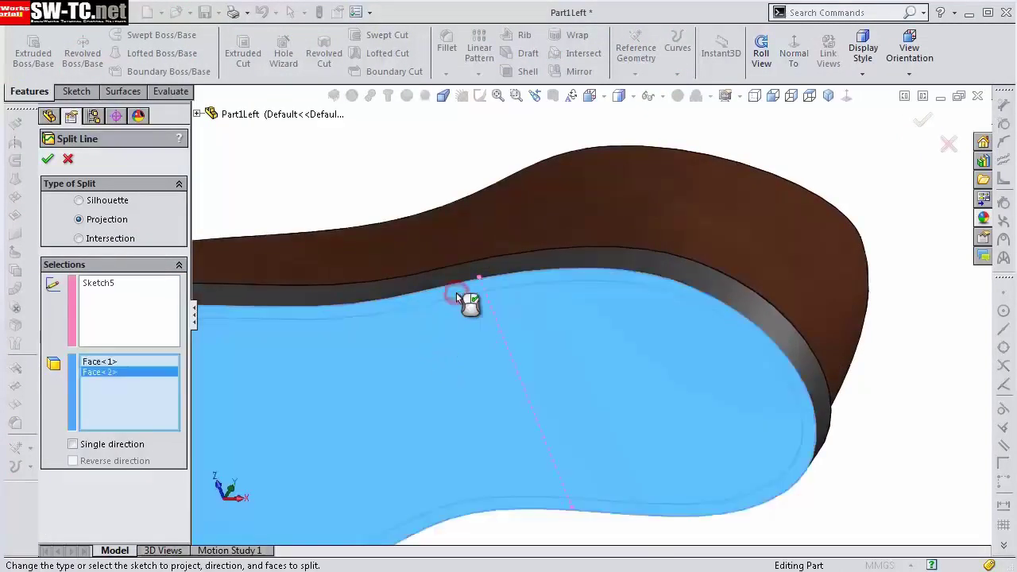
right_click(469, 302)
scroll(617, 336, "up", 3)
mouse_move(618, 337)
middle_mouse_down()
mouse_move(597, 379)
mouse_move(648, 413)
middle_mouse_up()
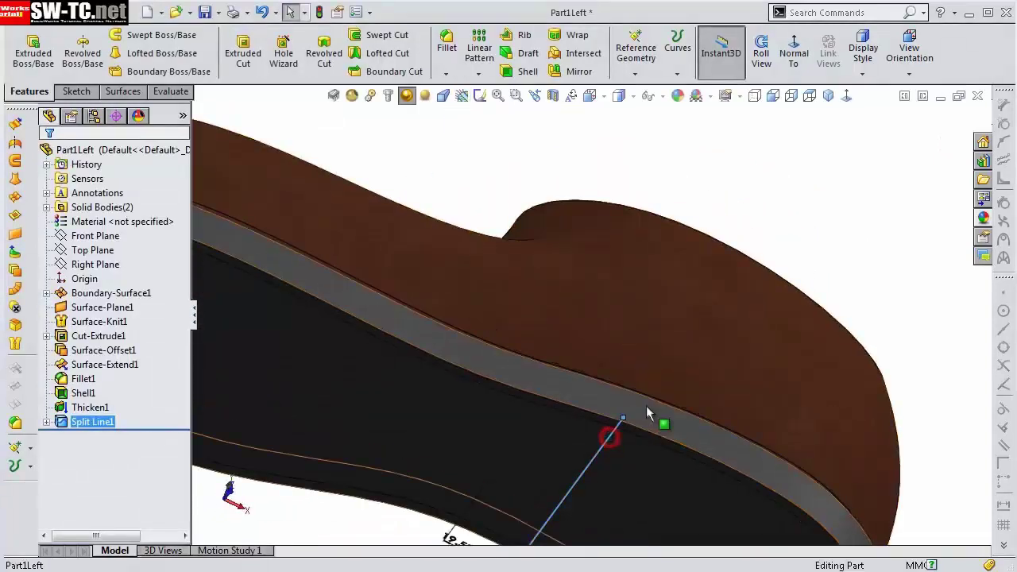
scroll(648, 413, "up", 2)
mouse_move(527, 336)
middle_mouse_down()
mouse_move(513, 322)
mouse_move(622, 453)
middle_mouse_up()
middle_click_drag(791, 406, 683, 265)
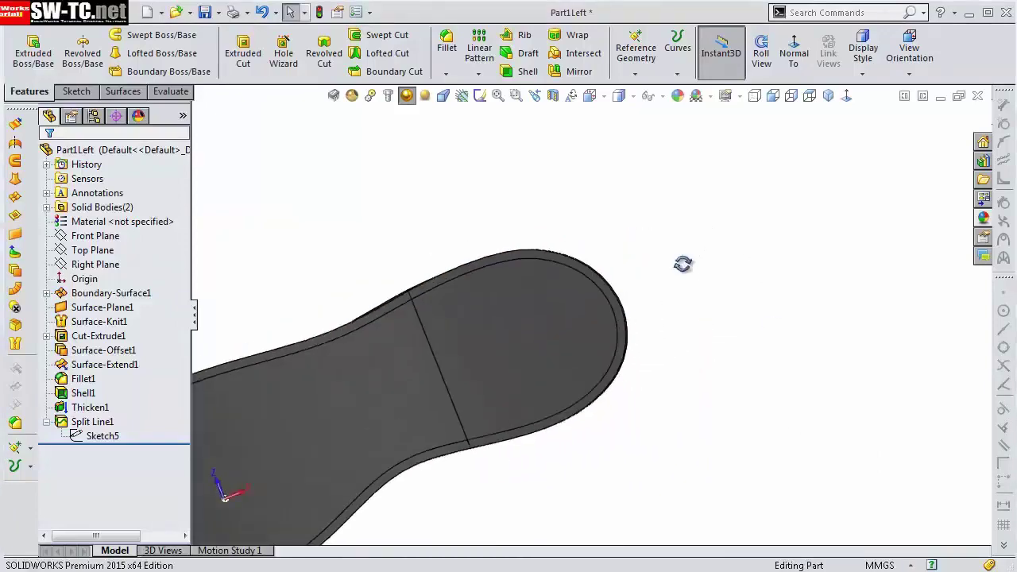
left_click(122, 91)
left_click(652, 53)
Step: Knit the two sole underside faces into Surface-Knit2 and offset it as Surface-Offset2
left_click(525, 306)
scroll(477, 273, "down", 2)
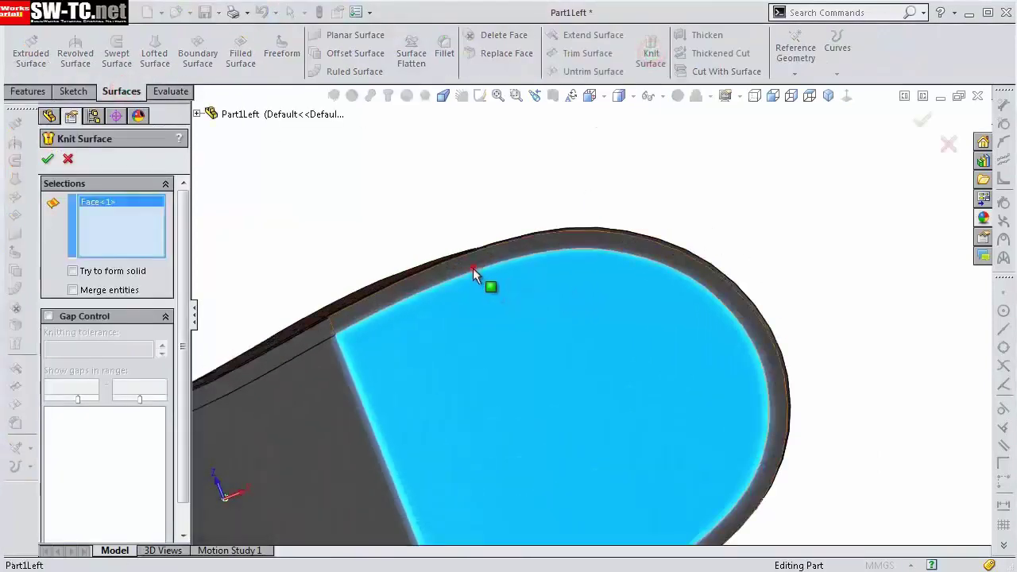
left_click(477, 272)
left_click(48, 159)
middle_click_drag(440, 277, 522, 397)
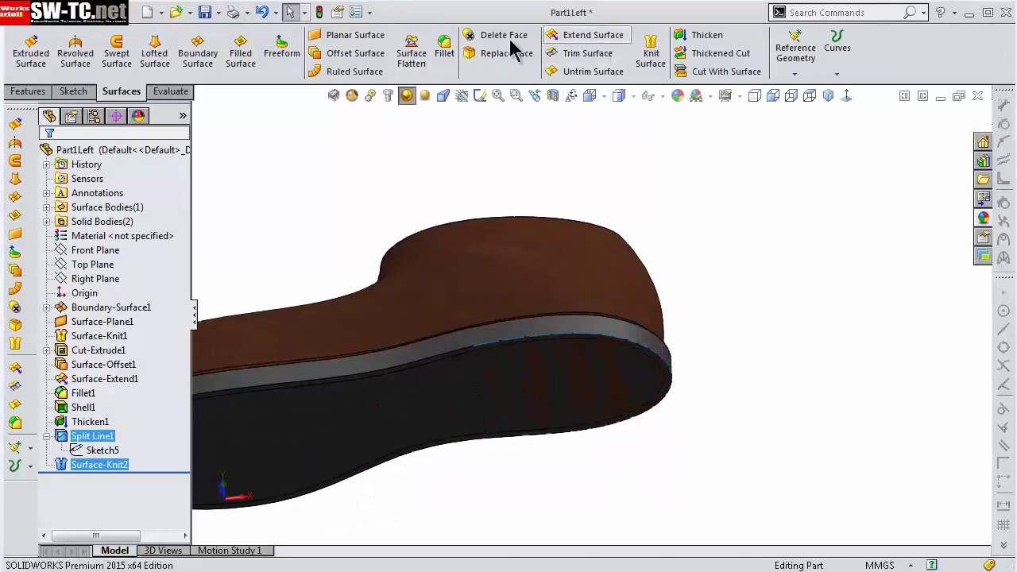
left_click(352, 55)
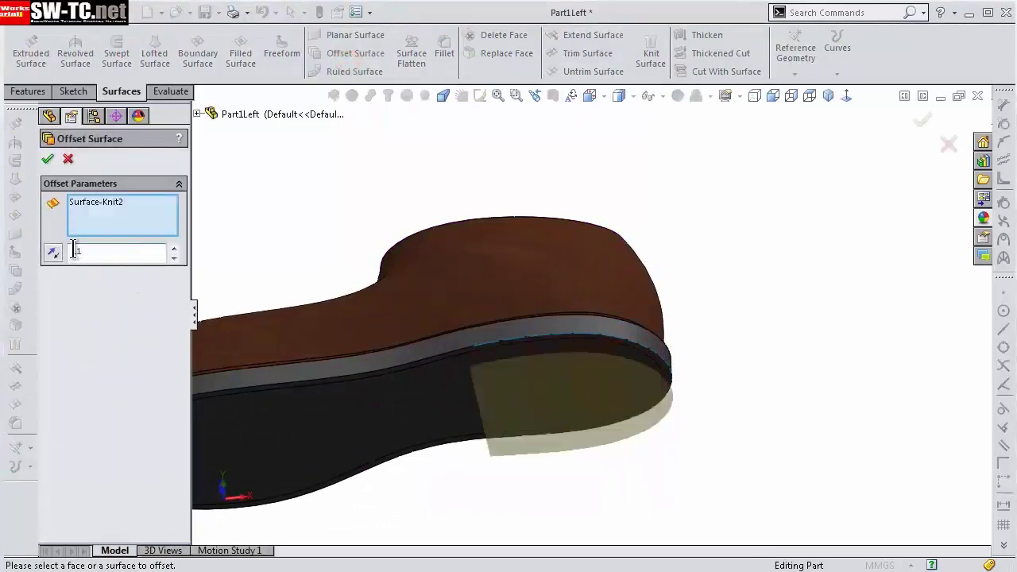
left_click(48, 158)
mouse_move(379, 239)
middle_mouse_down()
mouse_move(763, 389)
mouse_move(750, 509)
middle_mouse_up()
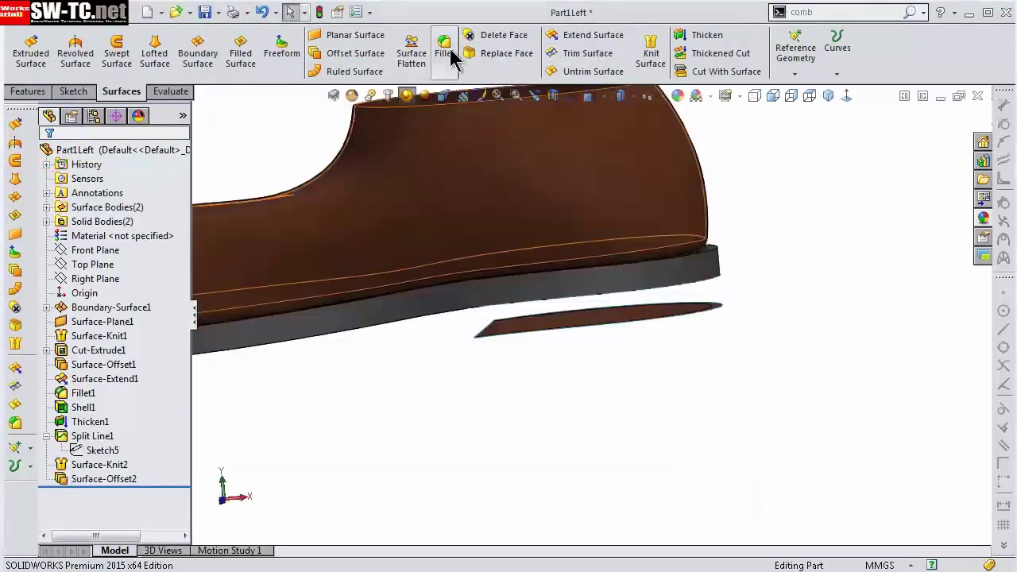
Step: Thicken the offset surface 11 mm into a separate Thicken3 heel body
left_click(704, 35)
left_click(670, 316)
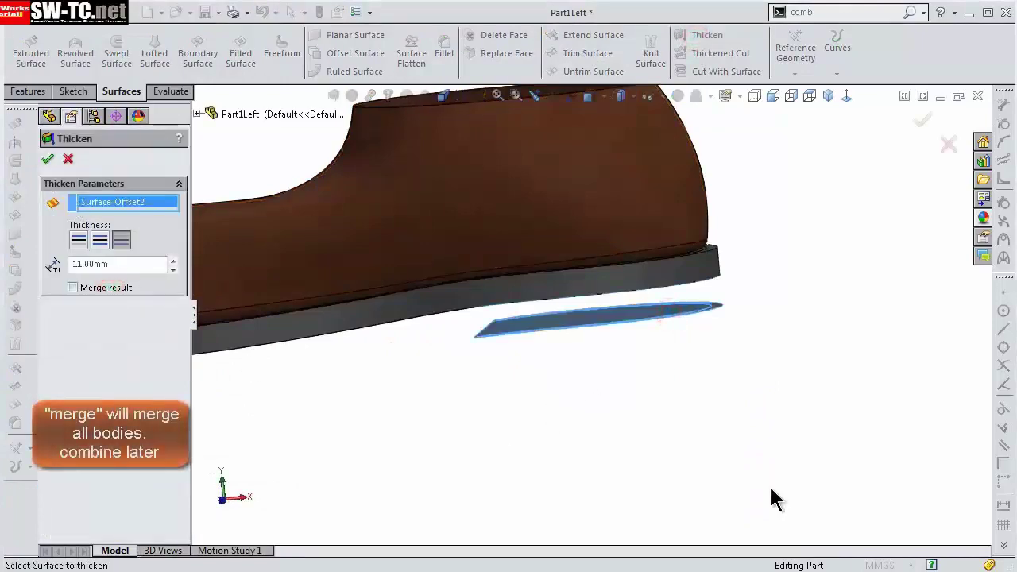
middle_click_drag(771, 488, 770, 403)
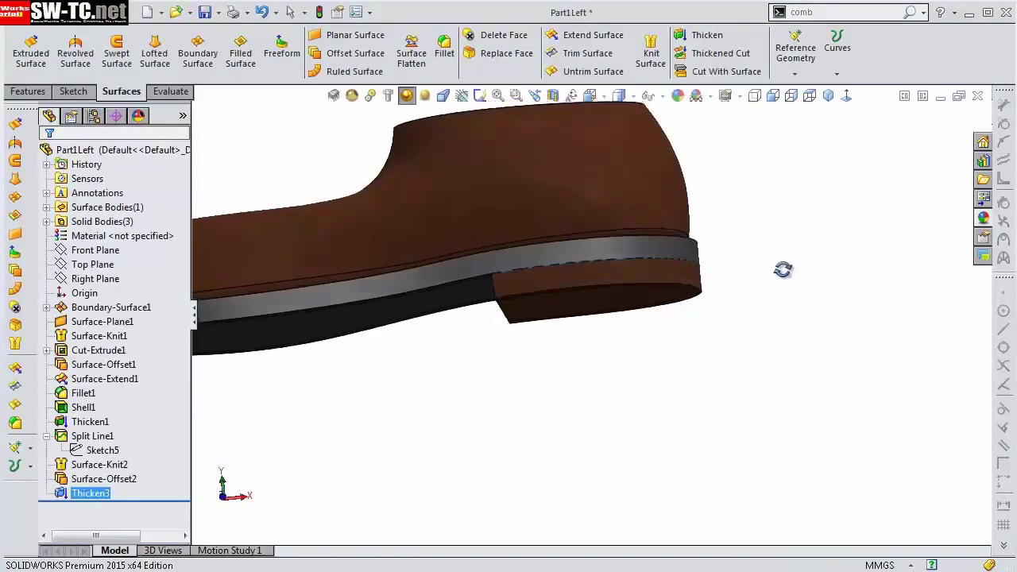
left_click(851, 11)
left_click(819, 31)
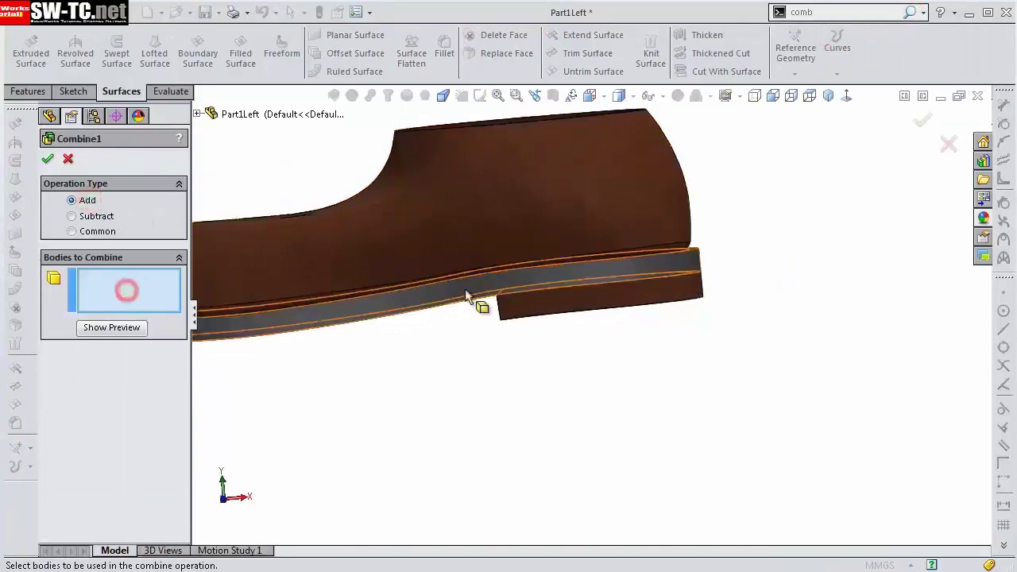
Step: Delete the leftover knitted surface body with Delete/Keep Body
middle_click_drag(799, 283, 751, 353)
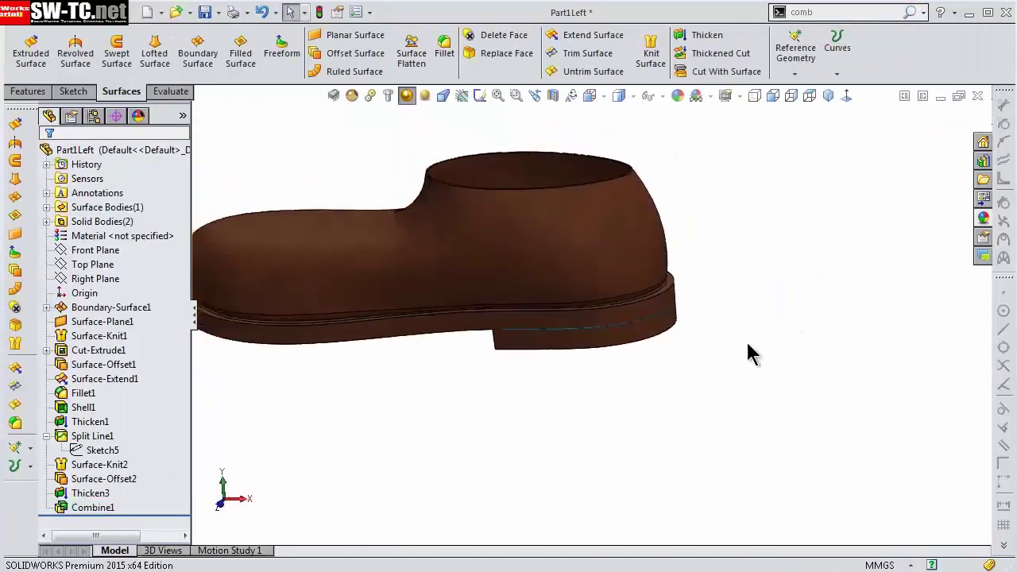
middle_click_drag(636, 368, 708, 456)
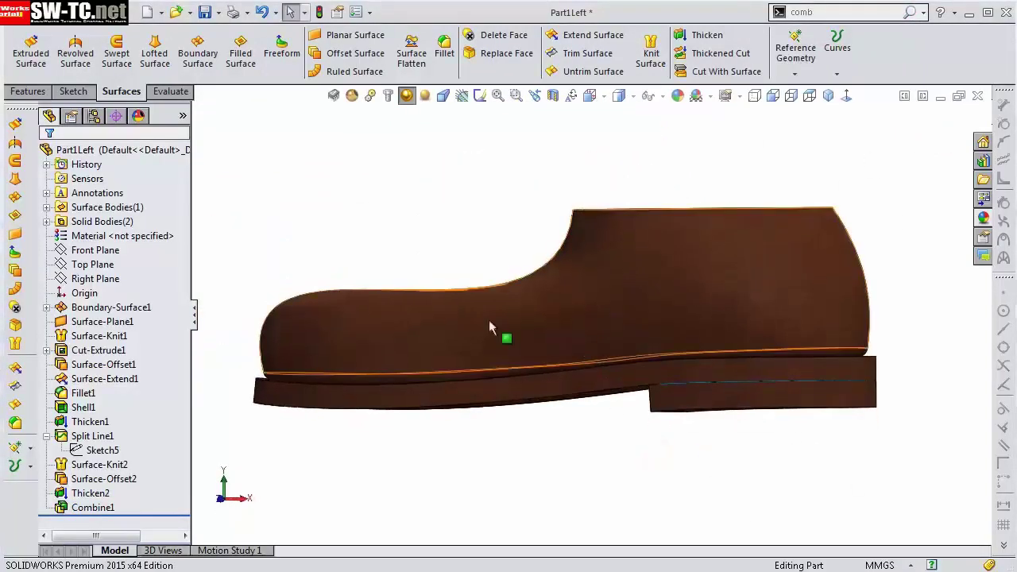
left_click(46, 222)
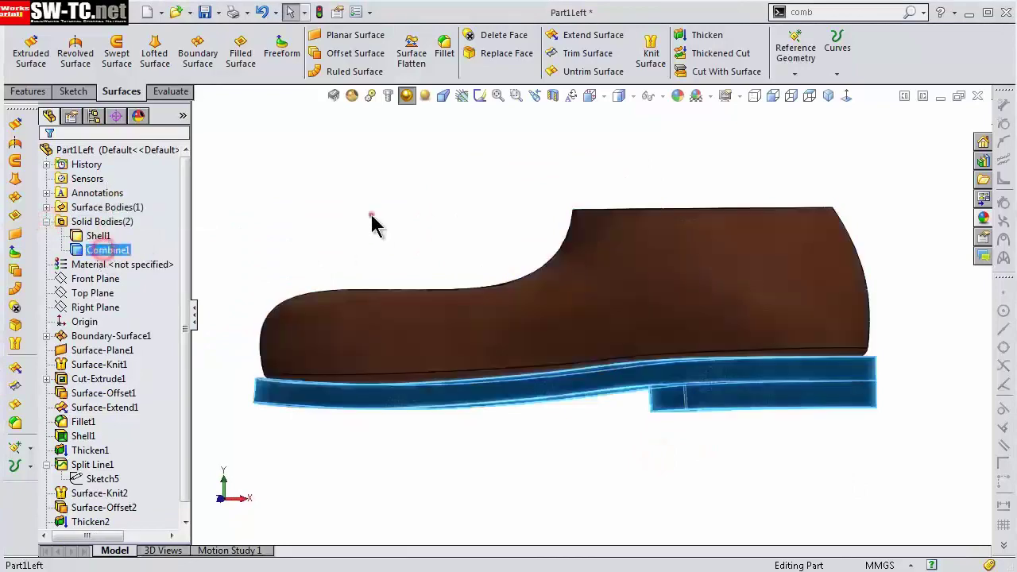
left_click(46, 208)
right_click(104, 222)
left_click(140, 300)
left_click(48, 161)
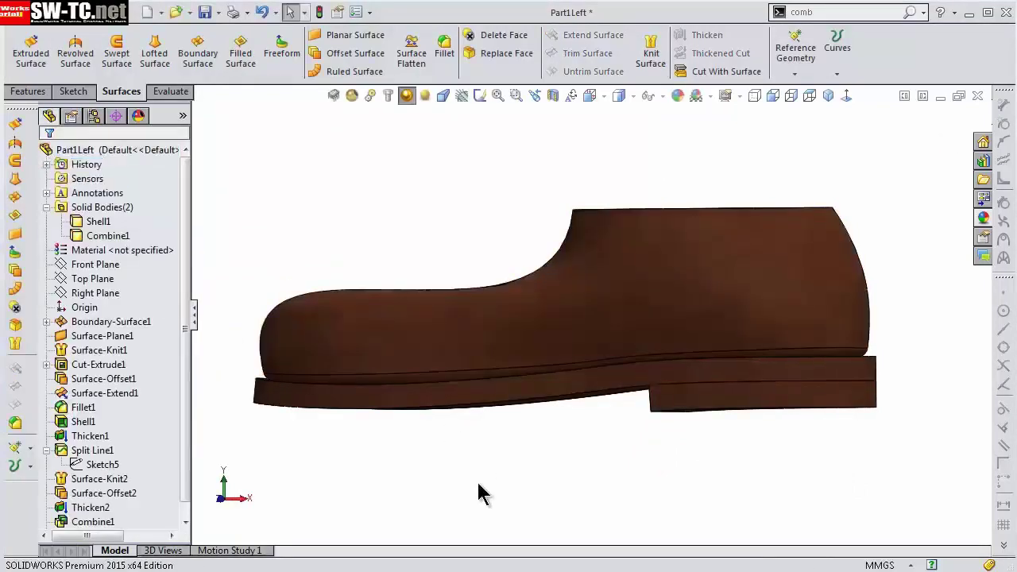
middle_click_drag(430, 459, 590, 288)
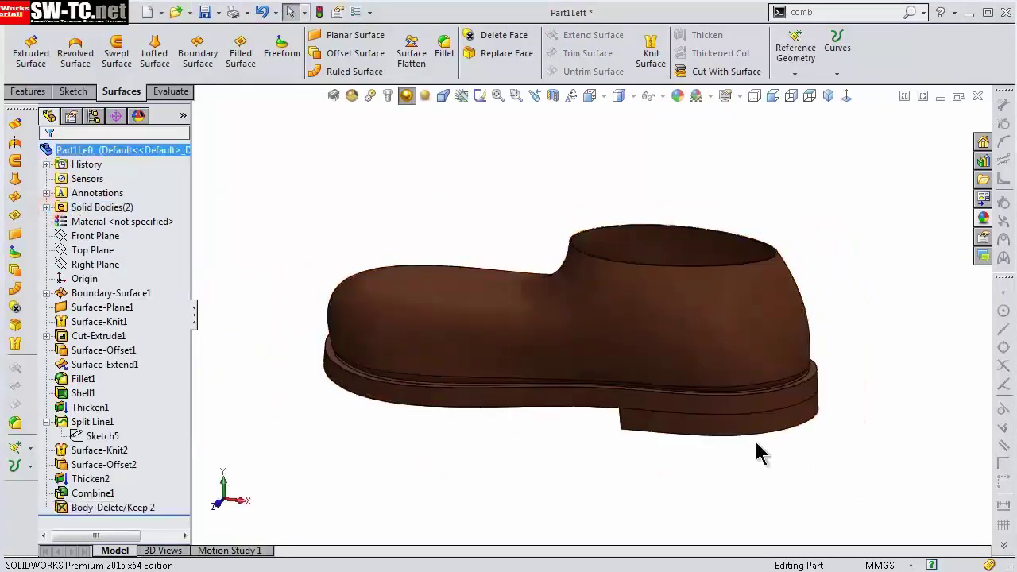
Step: Give the Combine1 sole and heel body a dark matte rubber appearance
left_click(46, 207)
left_click(103, 235)
left_click(984, 217)
left_click_drag(845, 371, 586, 413)
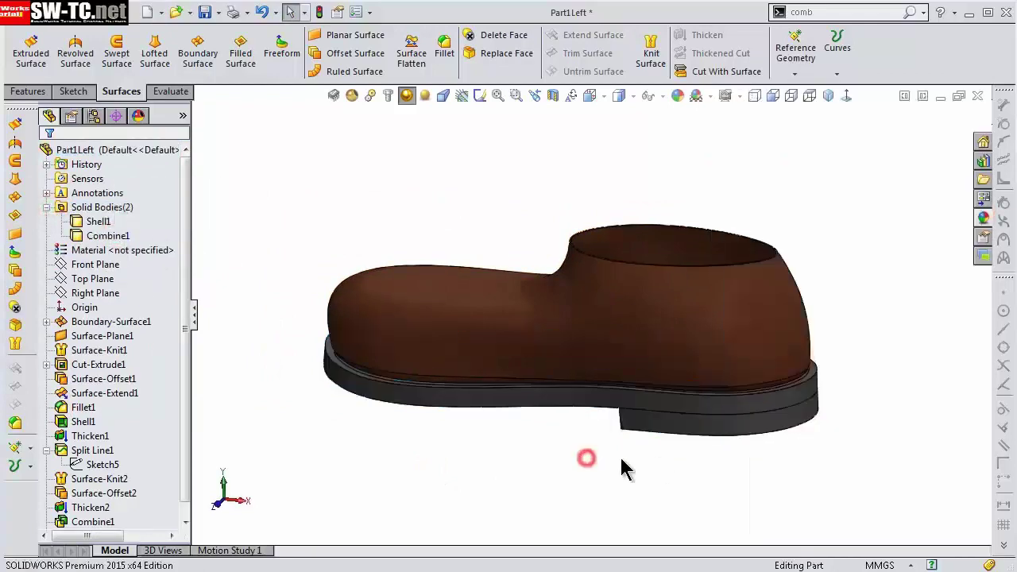
mouse_move(586, 461)
middle_mouse_down()
mouse_move(670, 255)
mouse_move(595, 341)
mouse_move(599, 364)
middle_mouse_up()
key("ctrl+1")
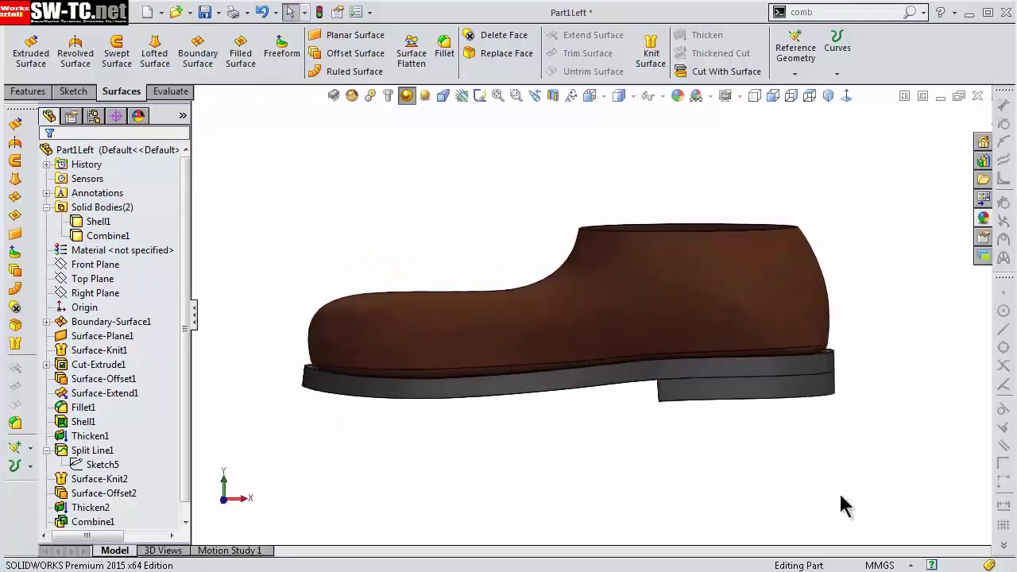
Step: Create Plane1 offset 10 mm from Top Plane, flipped below the sole
left_click(18, 91)
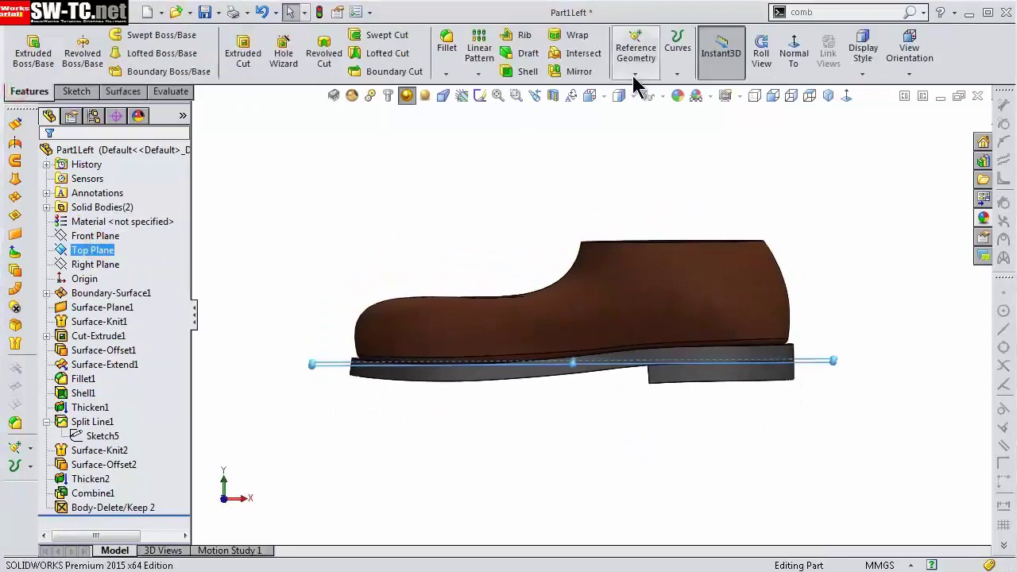
left_click(636, 74)
left_click(646, 88)
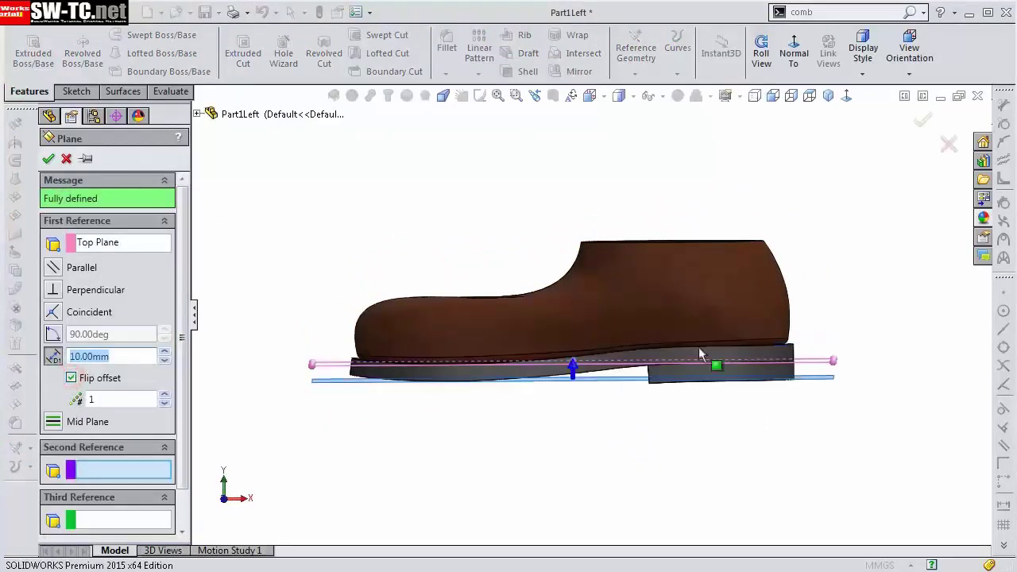
mouse_move(699, 353)
middle_mouse_down()
mouse_move(559, 334)
mouse_move(660, 386)
mouse_move(665, 352)
mouse_move(596, 425)
middle_mouse_up()
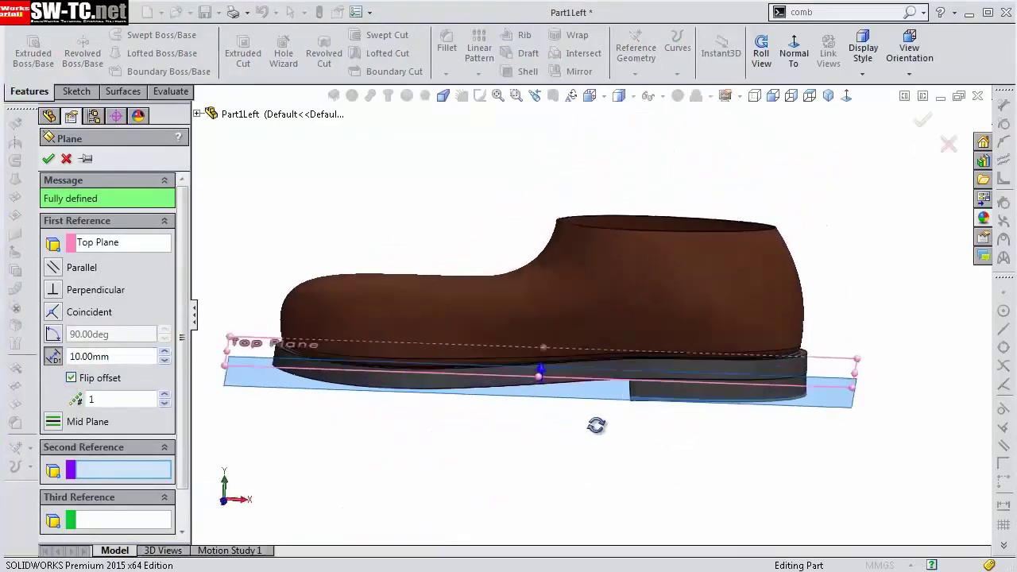
left_click(922, 118)
Step: Cut the sole and heel flat along Plane1 with Cut With Surface, then hide Plane1
left_click(122, 92)
left_click(727, 70)
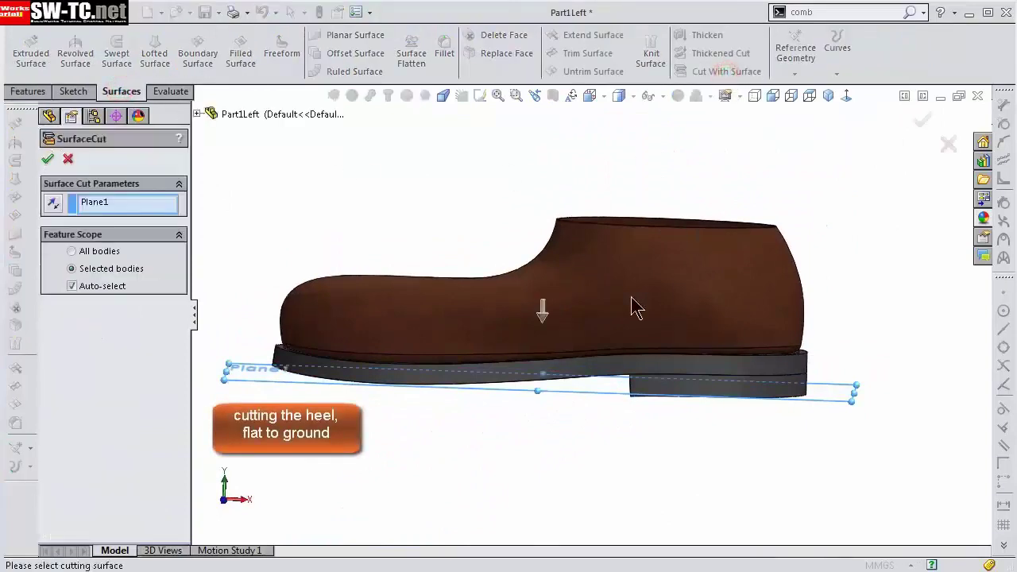
mouse_move(636, 306)
middle_mouse_down()
mouse_move(511, 347)
mouse_move(503, 395)
mouse_move(552, 392)
mouse_move(565, 348)
mouse_move(499, 400)
mouse_move(556, 397)
middle_mouse_up()
key("Return")
left_click(92, 265)
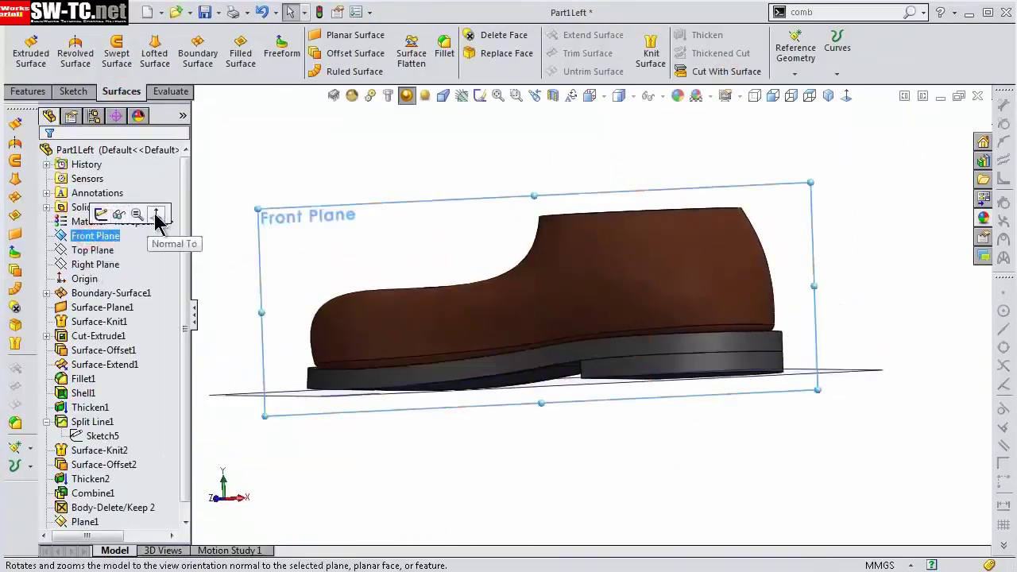
left_click(157, 216)
scroll(454, 227, "down", 3)
scroll(697, 390, "up", 1)
mouse_move(697, 390)
middle_mouse_down()
mouse_move(652, 243)
mouse_move(580, 307)
mouse_move(643, 465)
mouse_move(613, 487)
middle_mouse_up()
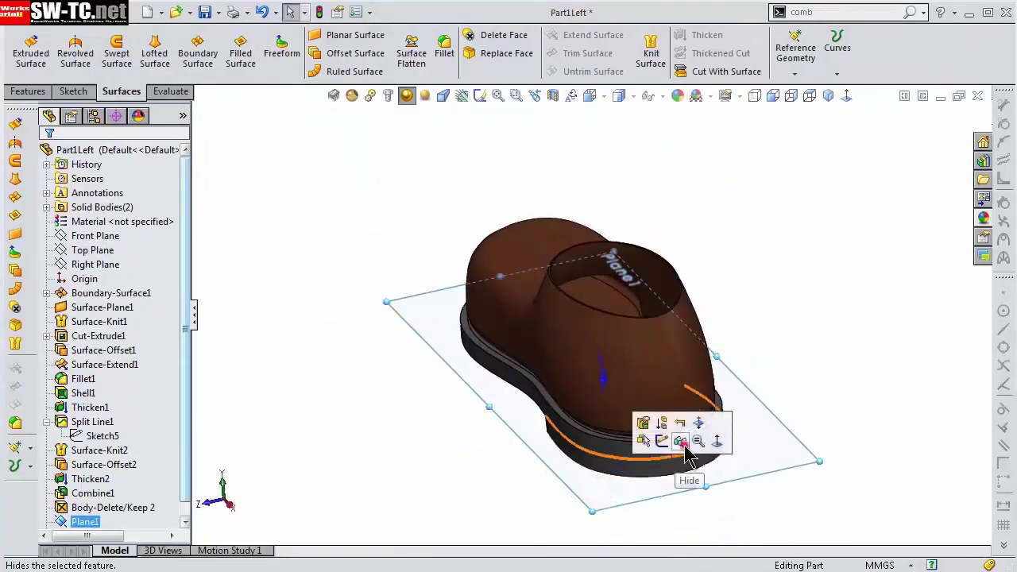
left_click(682, 443)
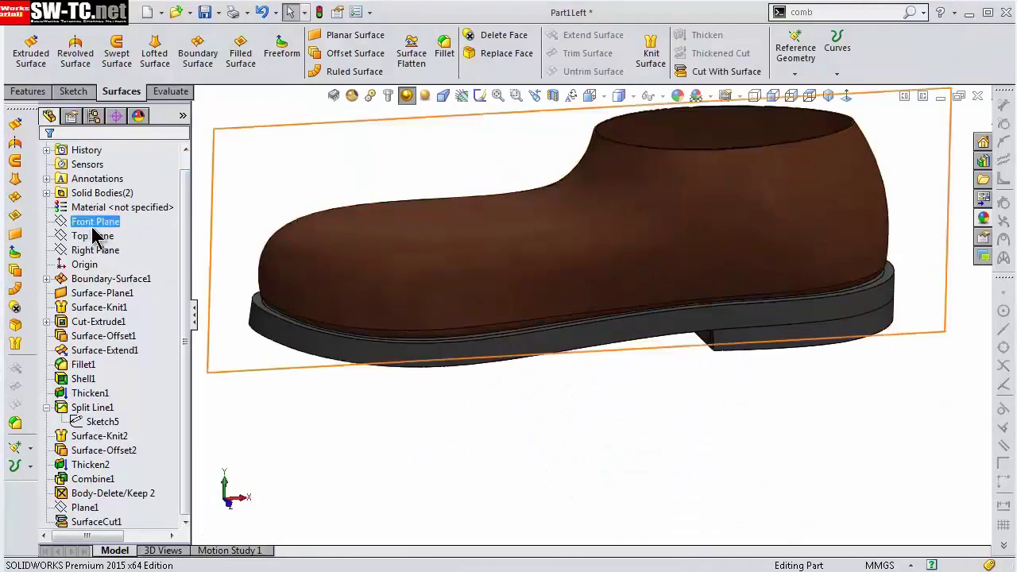
left_click(94, 236)
Step: Finish drawing the slot along the shoe's toe edge
scroll(818, 146, "up", 3)
left_click(553, 96)
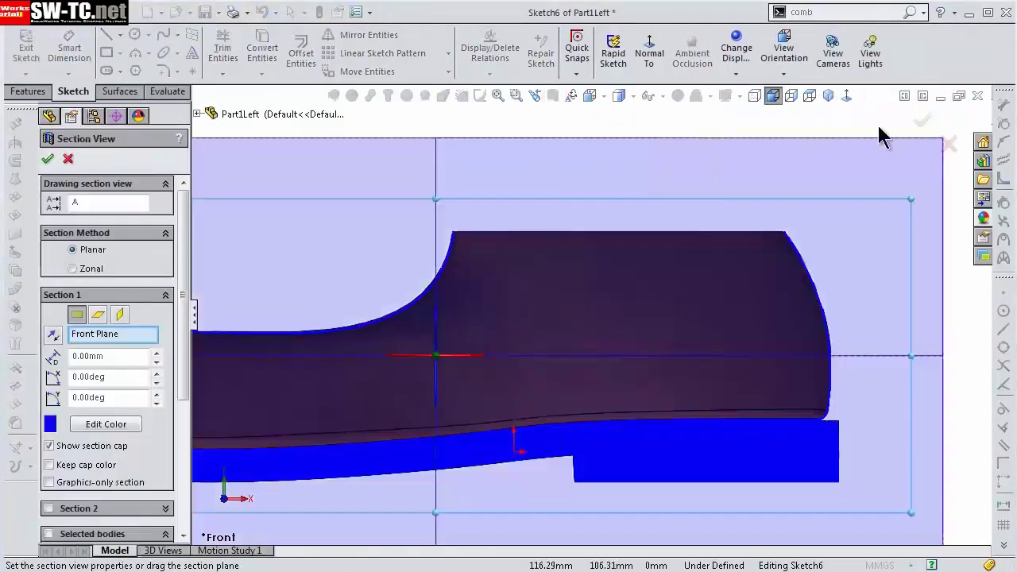
left_click(921, 119)
scroll(777, 234, "up", 3)
scroll(821, 193, "up", 3)
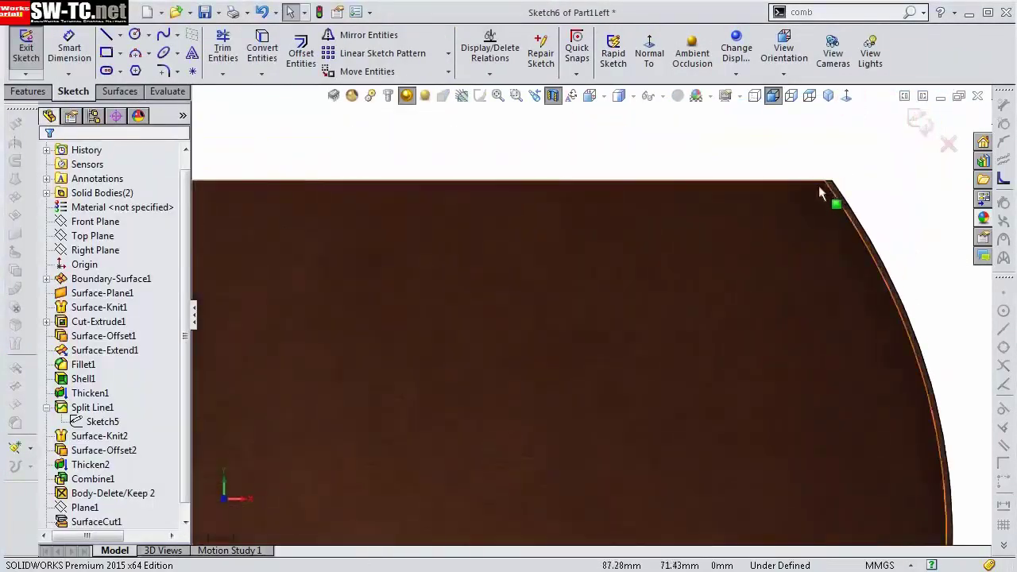
left_click(106, 71)
scroll(806, 190, "up", 3)
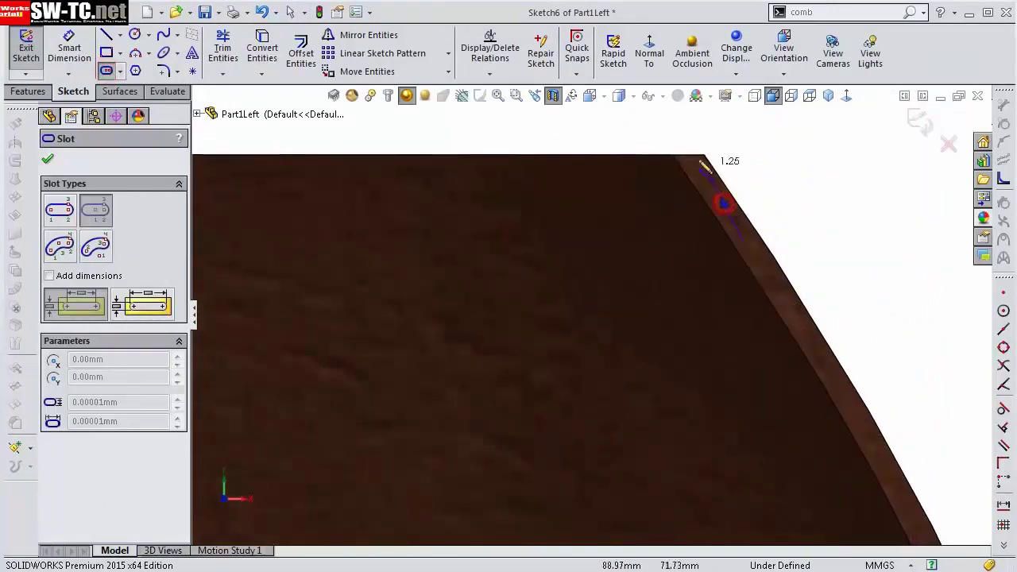
scroll(684, 167, "down", 1)
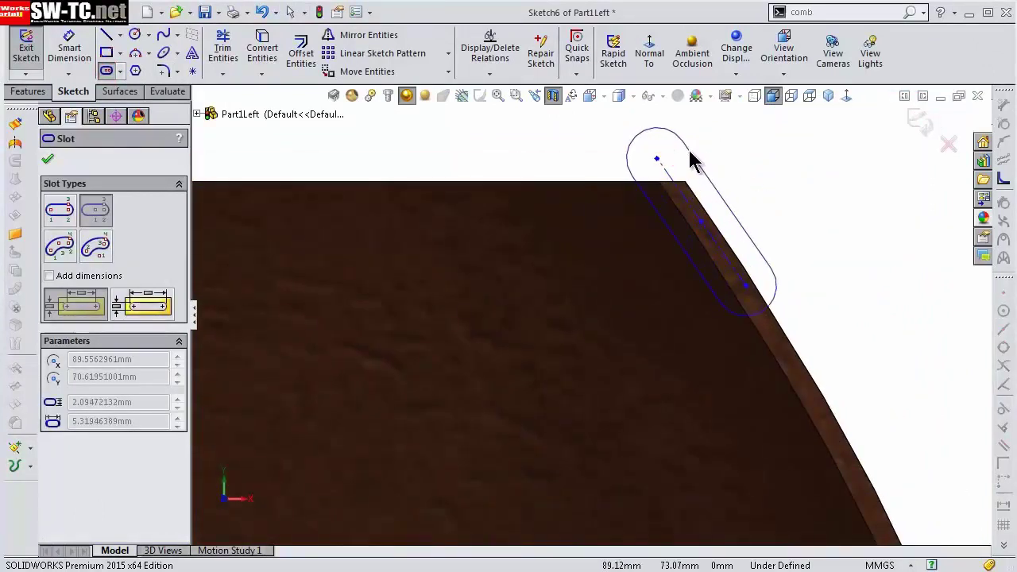
left_click(587, 167)
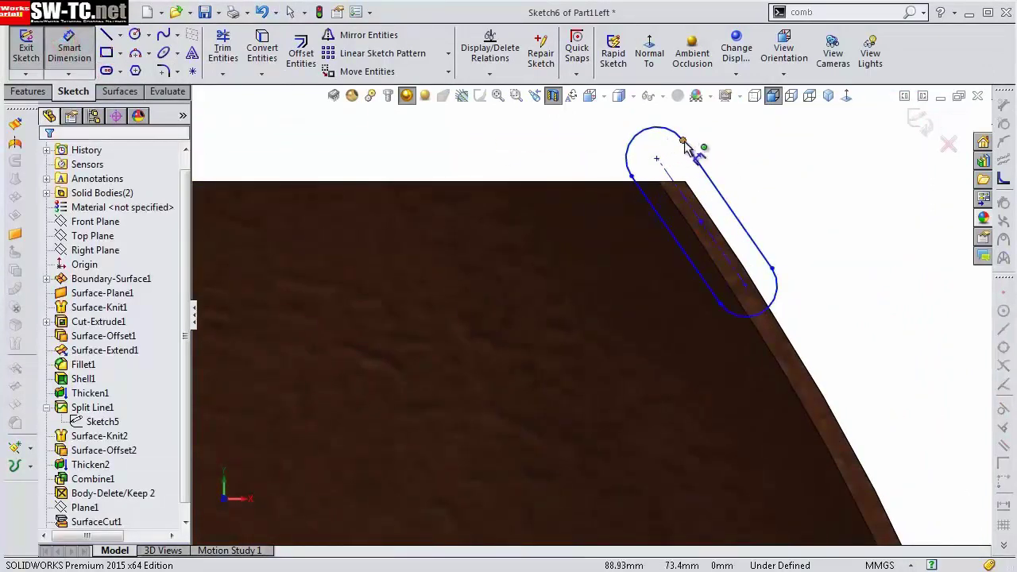
Step: Dimension the slot with a 2.50 mm width and a 4 mm length
left_click(653, 210)
left_click(615, 170)
type("2")
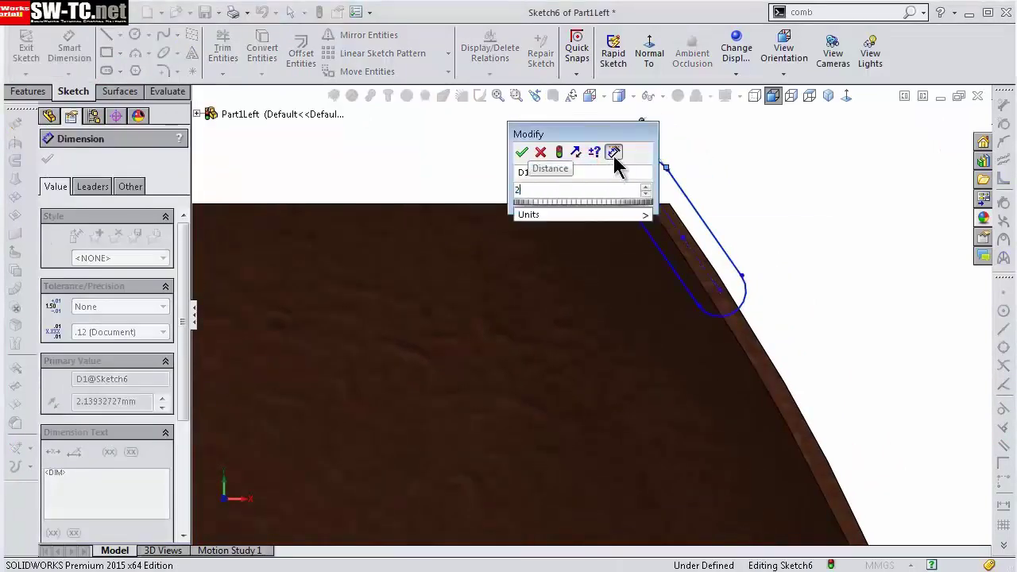
type(".5")
key("Return")
left_click(714, 294)
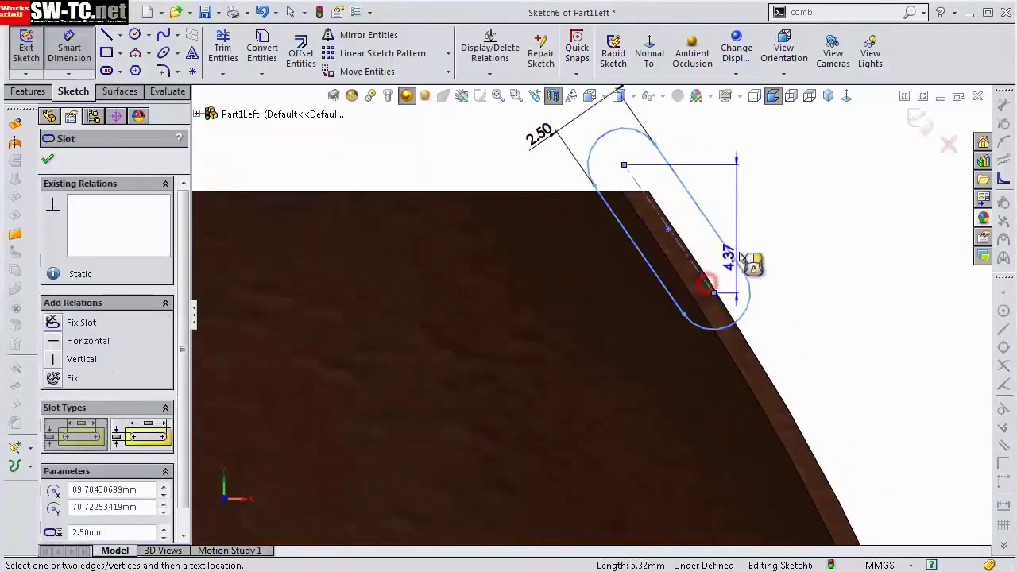
left_click(746, 269)
left_click(755, 198)
type("4")
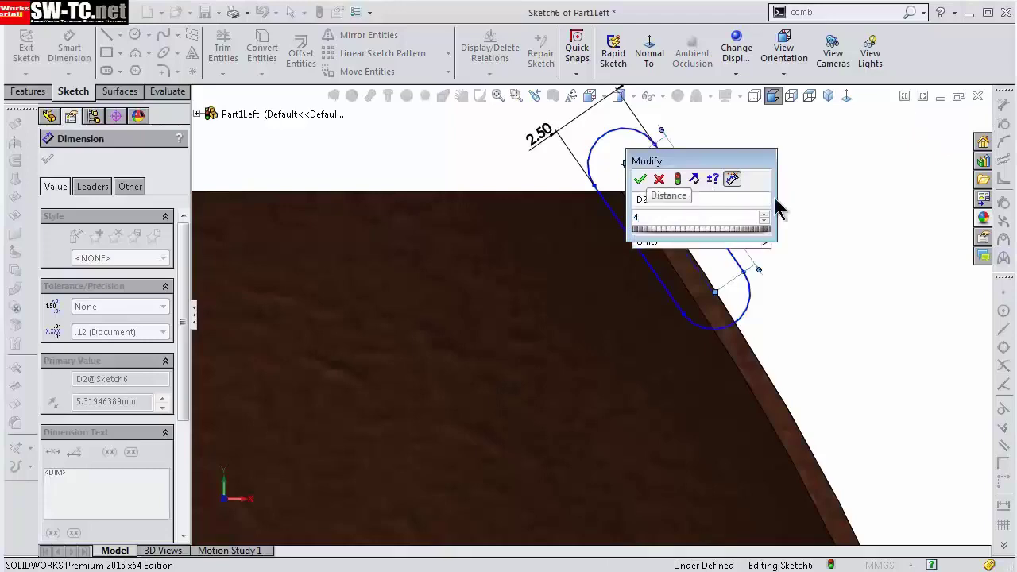
key("Return")
Step: Set the slot's angle to the toe edge to 56°
left_click(453, 212)
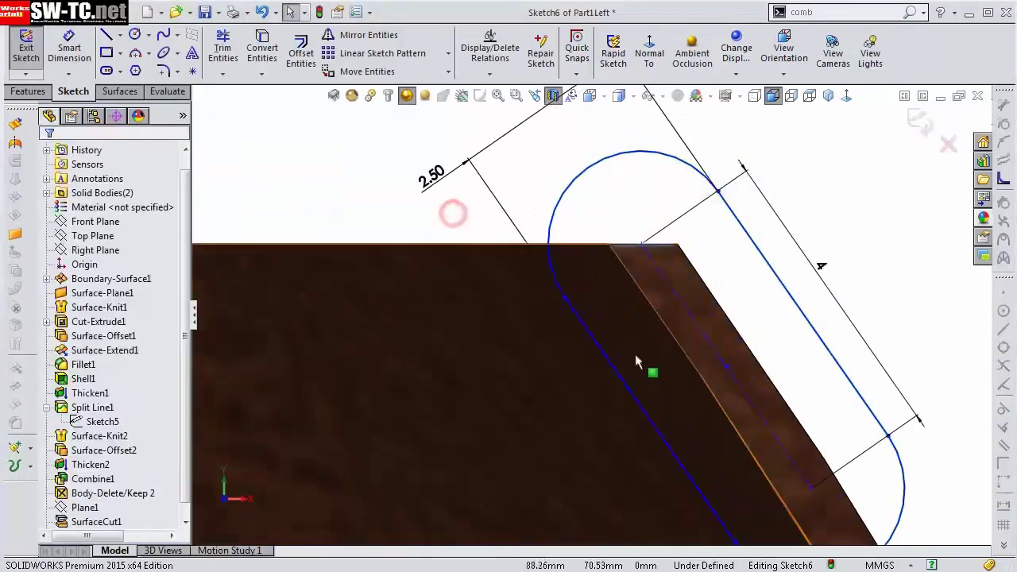
left_click(702, 330)
left_click(739, 325)
key("s")
left_click(633, 208)
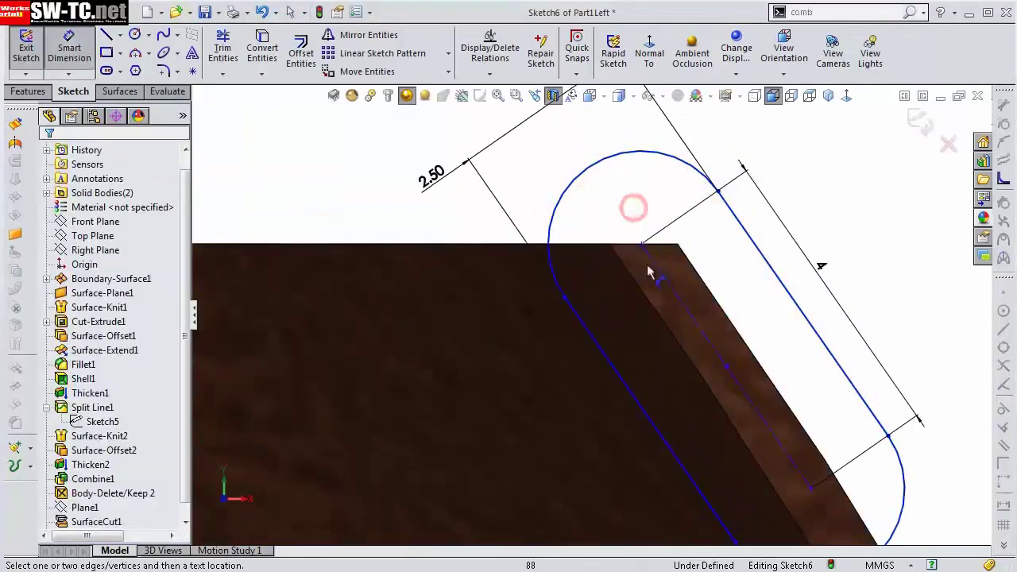
left_click(663, 237)
left_click(663, 246)
left_click(675, 262)
type("56")
key("Return")
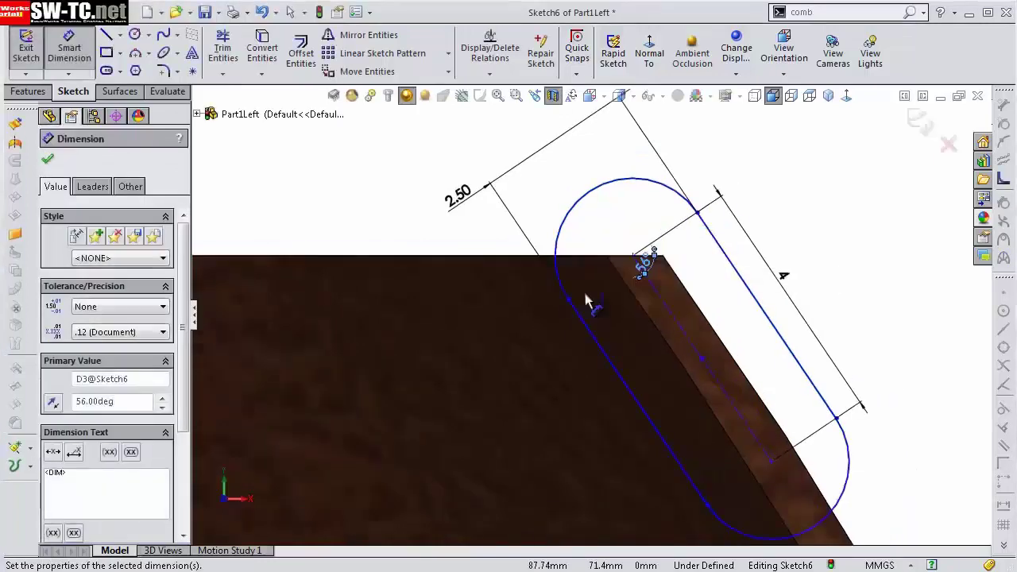
Step: Dimension the slot 88.50 from the shoe's bottom point
scroll(533, 256, "up", 3)
scroll(604, 318, "down", 3)
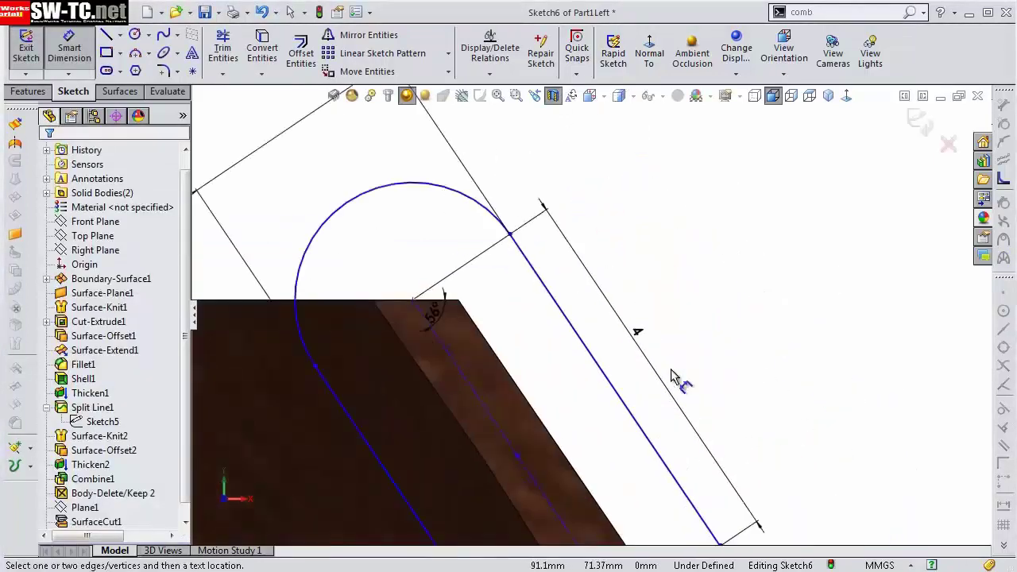
left_click(417, 302)
scroll(475, 429, "up", 3)
scroll(475, 429, "up", 3)
left_click(441, 417)
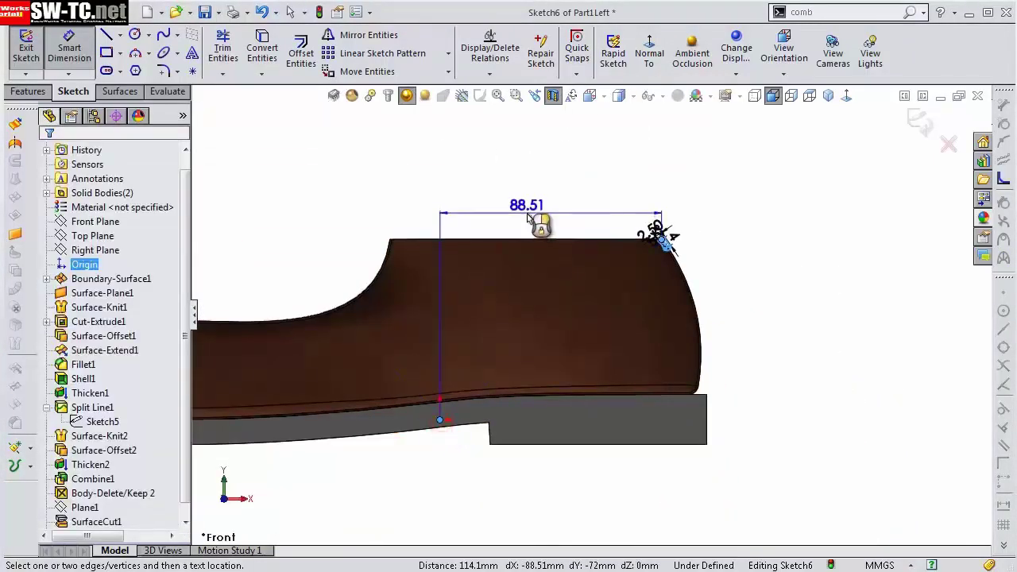
left_click(540, 213)
key("Return")
scroll(656, 235, "down", 5)
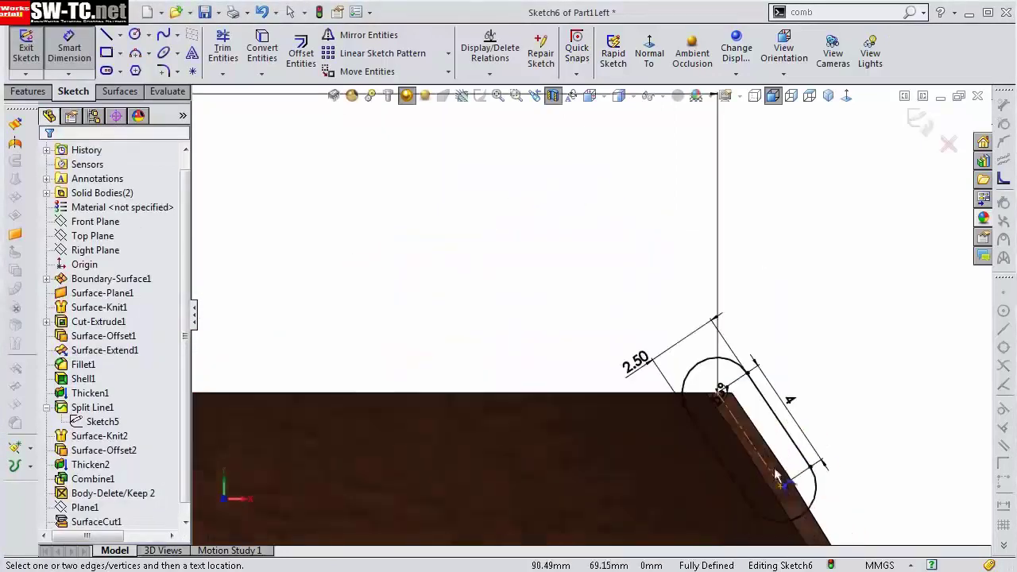
Step: Draw lines and two tangent arcs around the slot
left_click(106, 35)
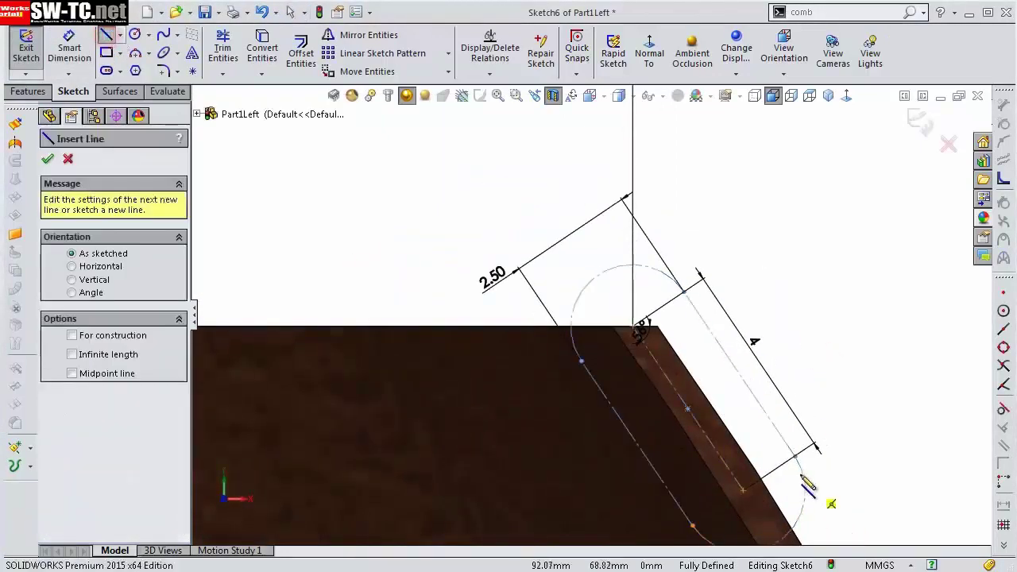
left_click(795, 458)
scroll(704, 295, "down", 5)
left_click(615, 293)
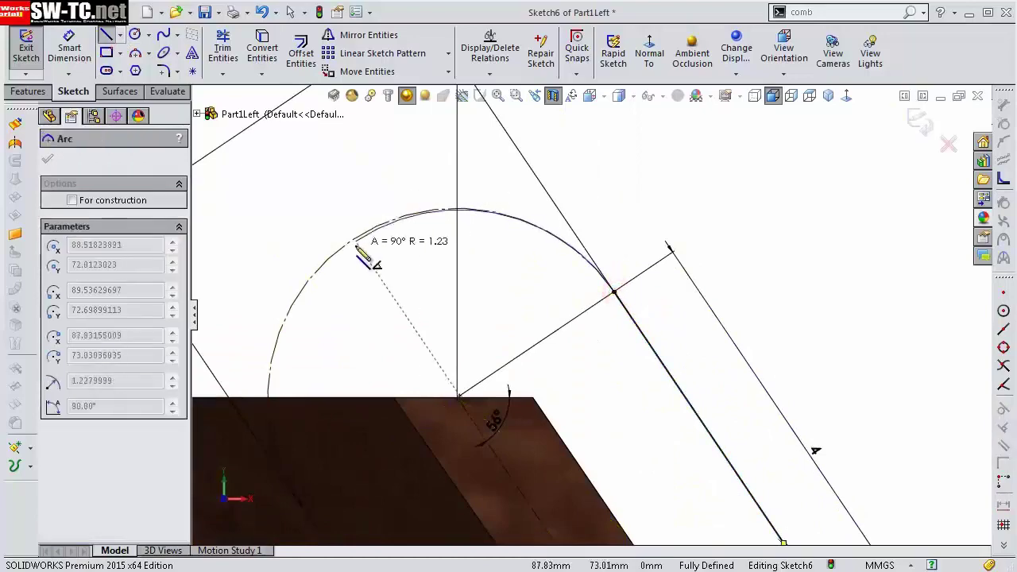
scroll(426, 262, "up", 2)
left_click(556, 340)
scroll(613, 461, "down", 3)
left_click(607, 486)
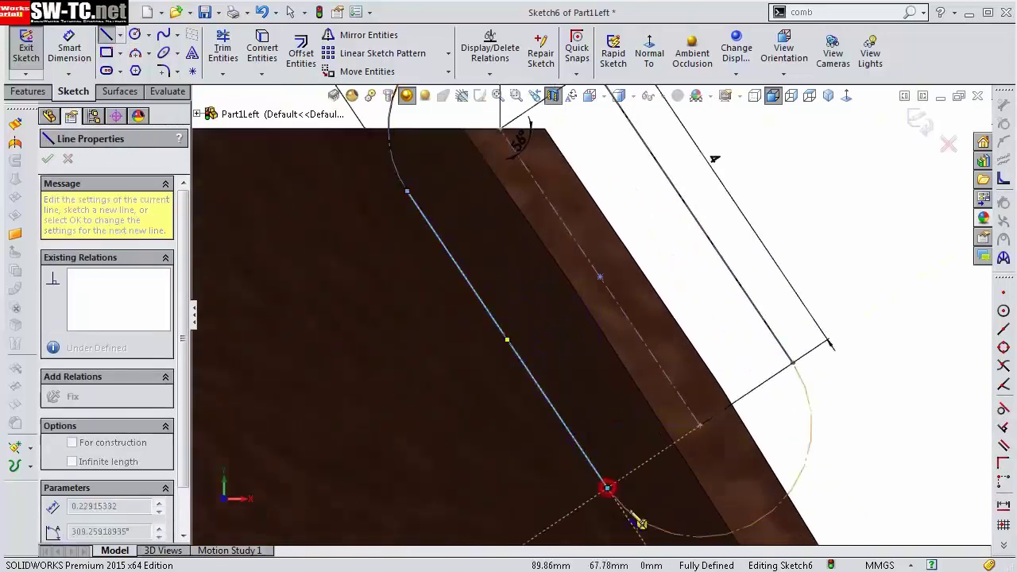
scroll(590, 416, "down", 2)
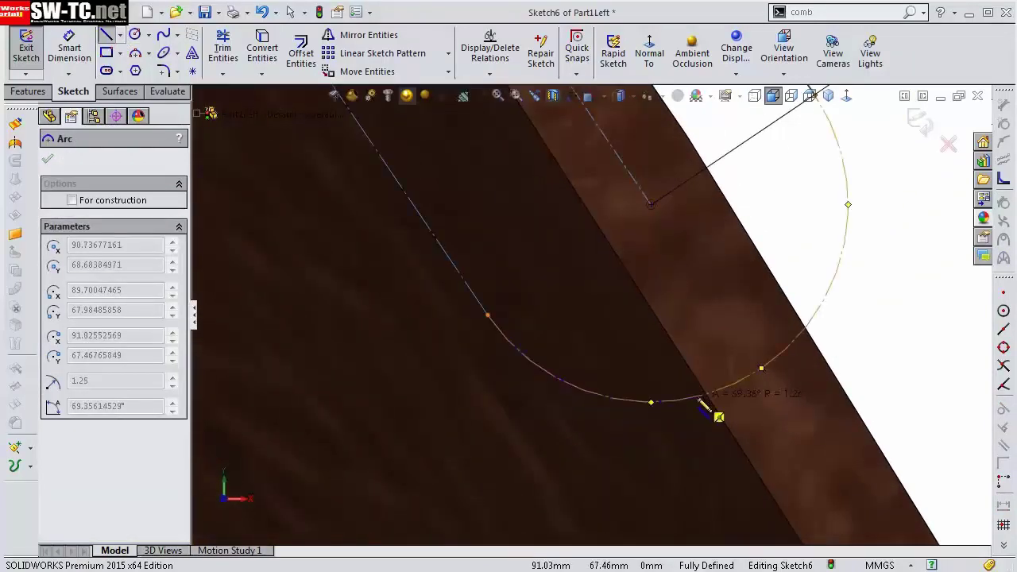
left_click(701, 401)
scroll(683, 413, "up", 3)
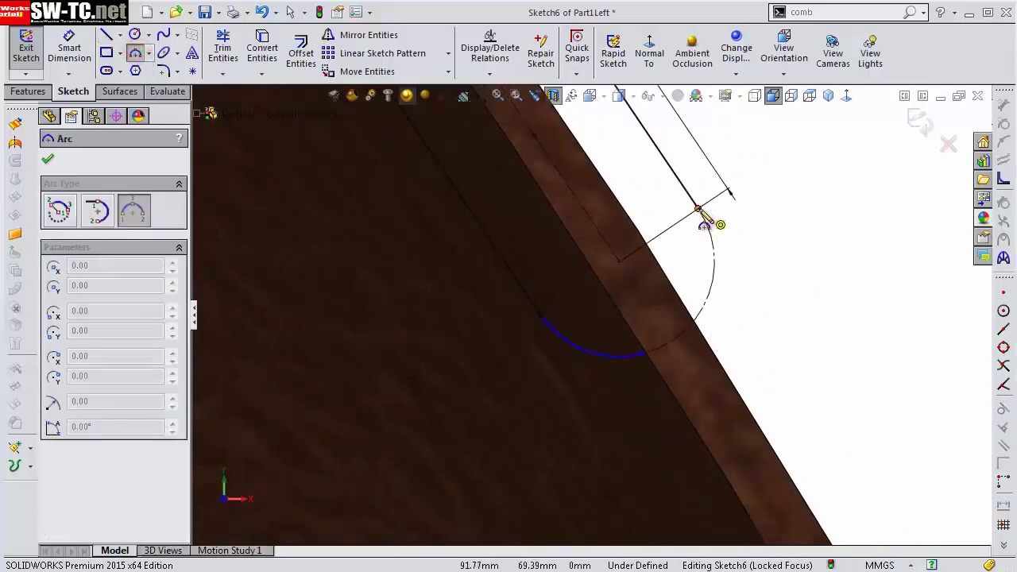
left_click(713, 303)
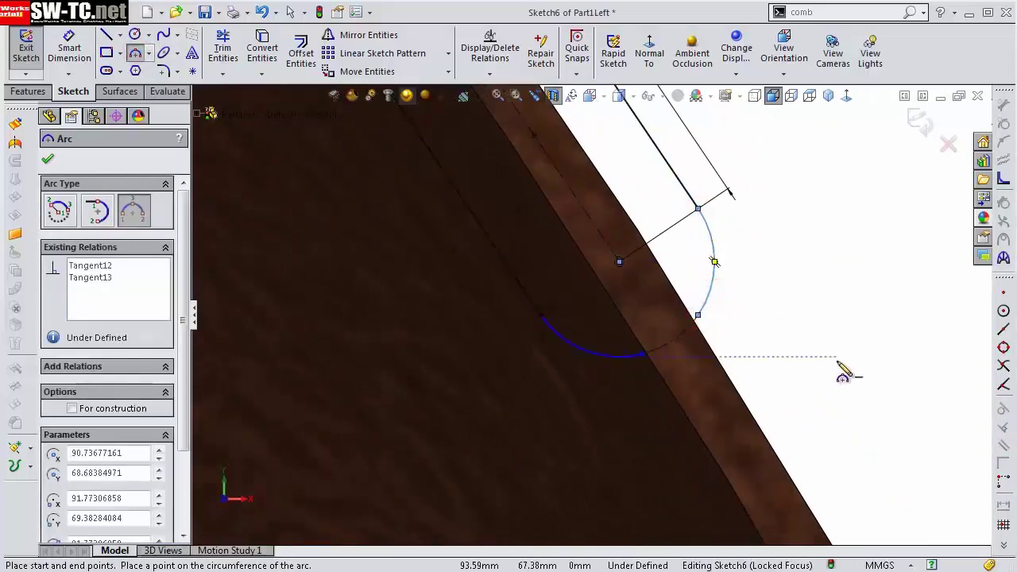
key("Escape")
Step: Add the 1.00 mm and 0.25 mm offset dimensions and exit Sketch6
scroll(800, 311, "up", 3)
right_click_drag(743, 284, 668, 314)
left_click(583, 287)
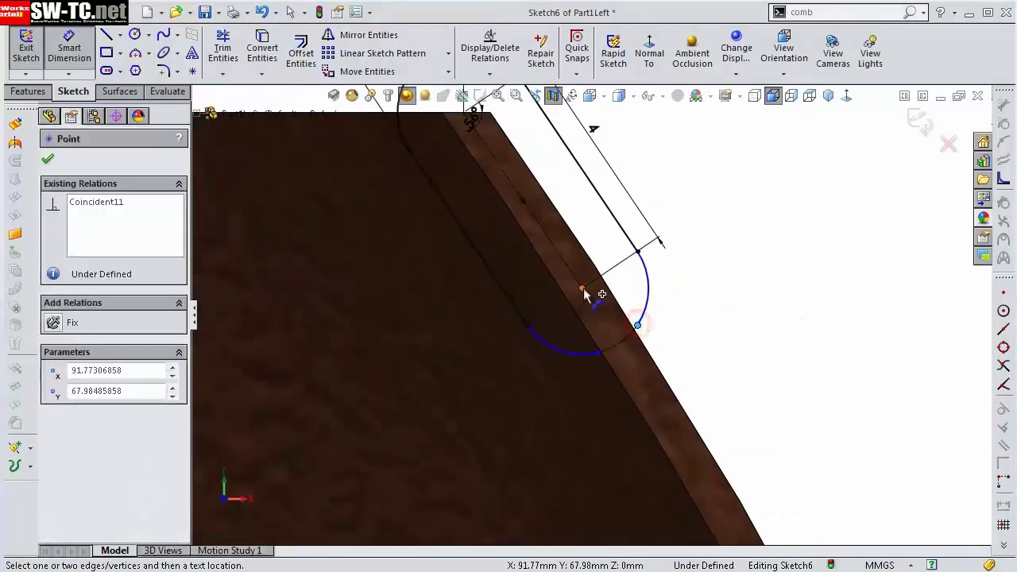
left_click(646, 290)
left_click(608, 282)
left_click(599, 357)
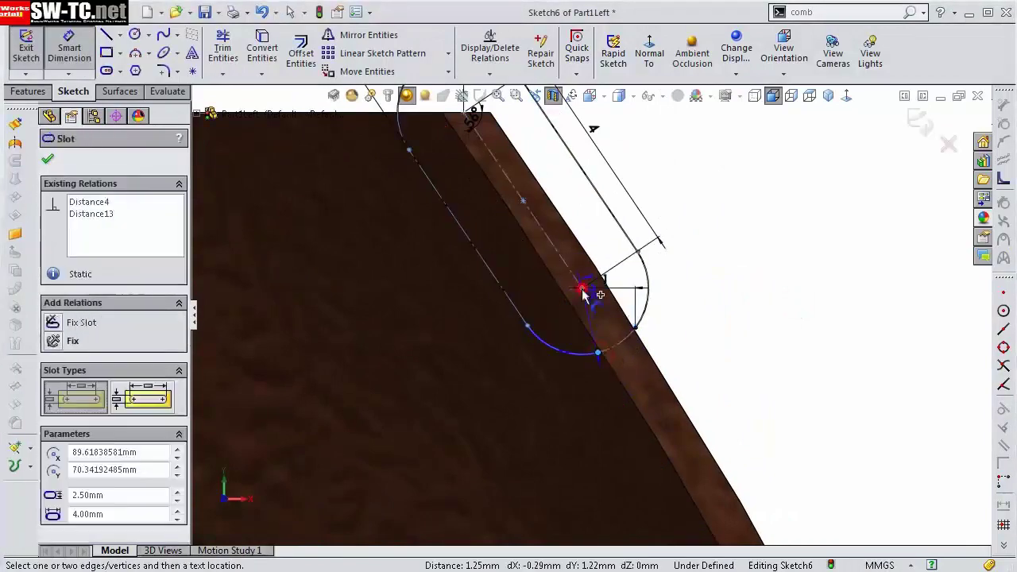
scroll(570, 296, "down", 1)
left_click(608, 220)
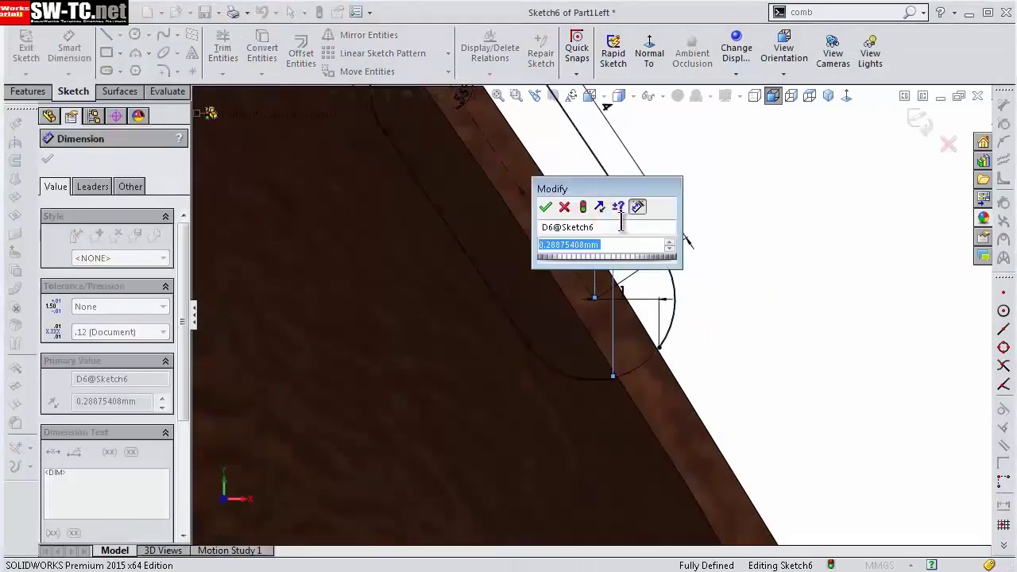
type("0.25")
key("Return")
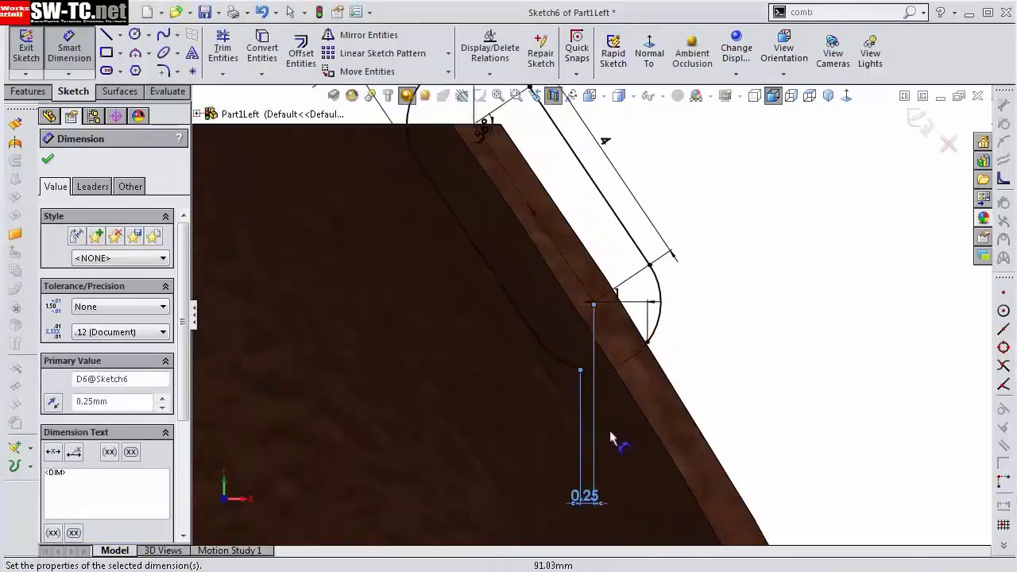
left_click(914, 125)
Step: Create Surface-Sweep1, sweeping the Sketch6 slot profile along the shoe's collar edge
left_click(169, 92)
scroll(646, 336, "down", 3)
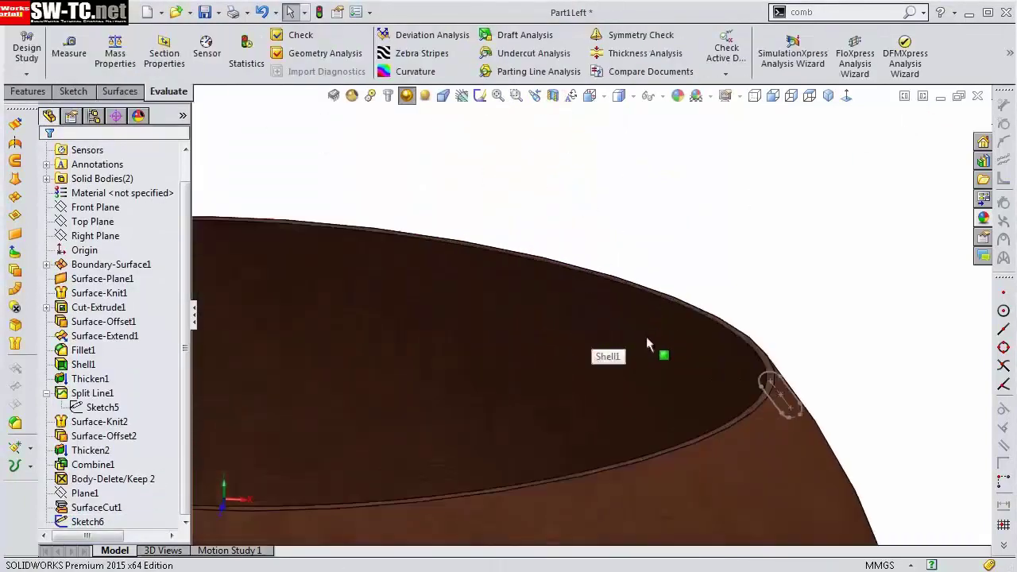
left_click(119, 92)
left_click(117, 49)
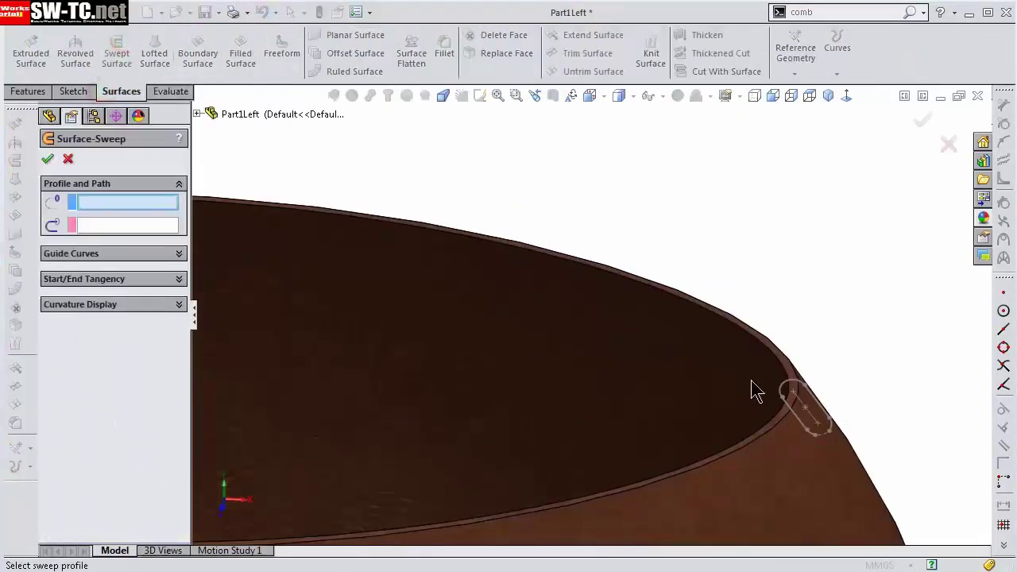
left_click(704, 315)
middle_click_drag(659, 318, 779, 318)
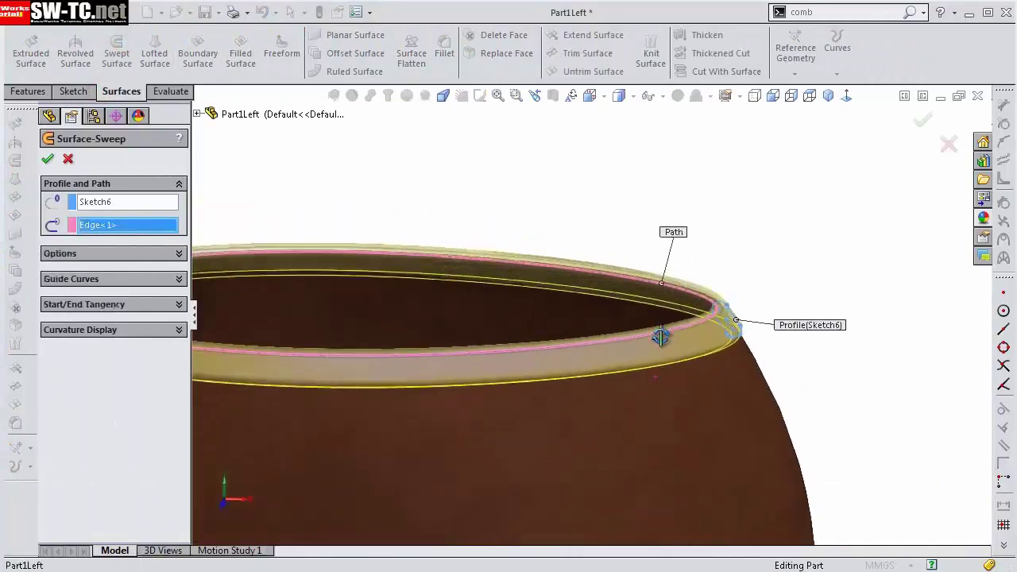
mouse_move(674, 318)
middle_mouse_down()
mouse_move(711, 327)
mouse_move(786, 379)
mouse_move(551, 323)
mouse_move(419, 306)
middle_mouse_up()
left_click(179, 254)
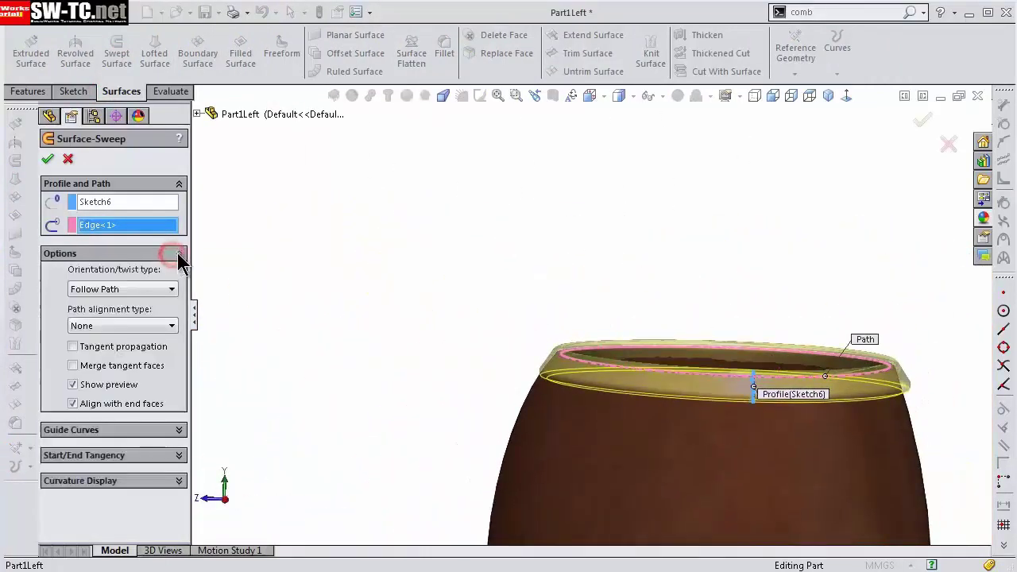
left_click(104, 338)
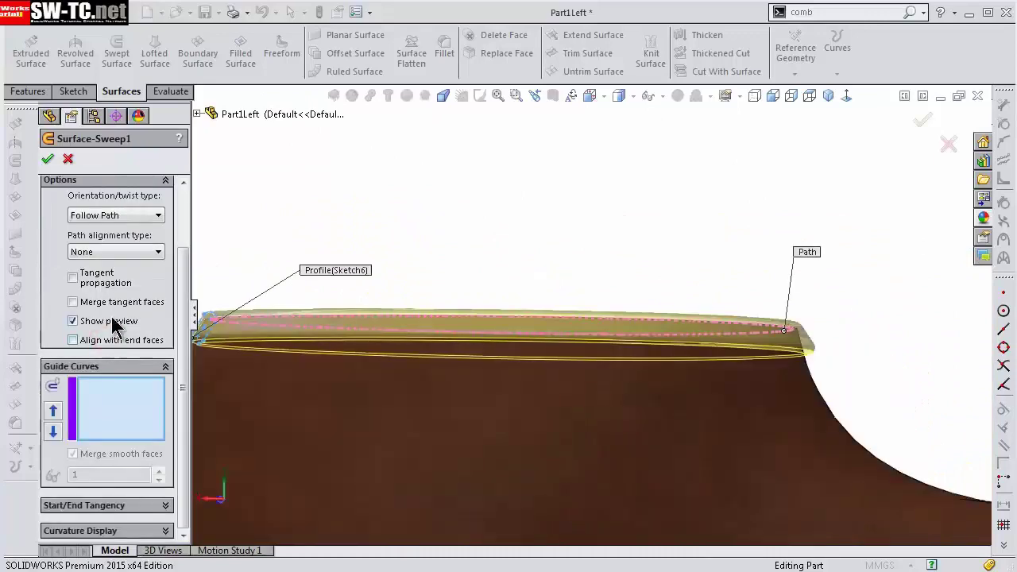
left_click(48, 158)
Step: Thicken Surface-Sweep1 0.25 mm to both sides as a separate body, without merging
mouse_move(393, 266)
middle_mouse_down()
mouse_move(663, 395)
mouse_move(699, 297)
mouse_move(568, 361)
mouse_move(596, 466)
mouse_move(779, 320)
middle_mouse_up()
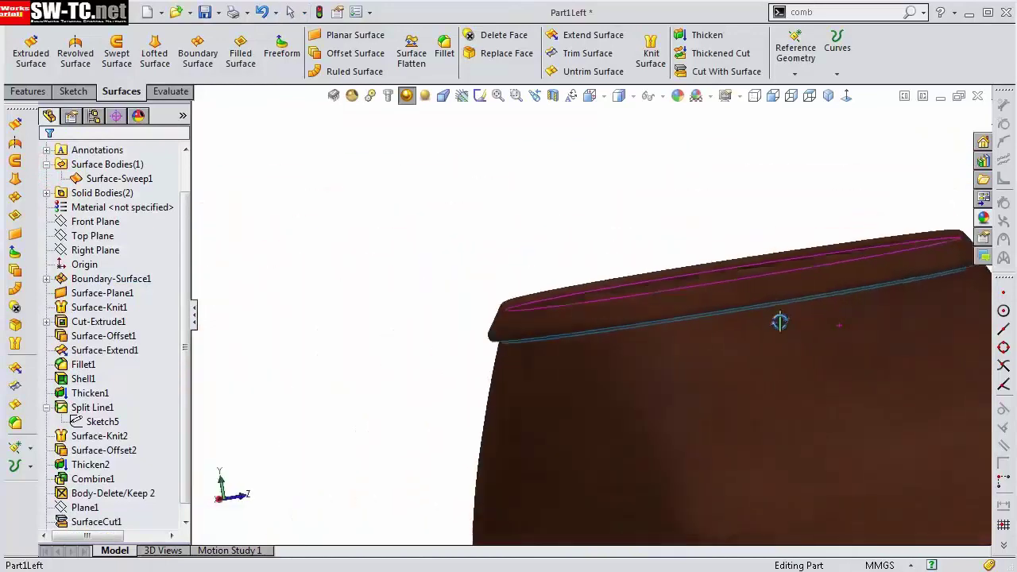
scroll(837, 302, "up", 5)
left_click(699, 35)
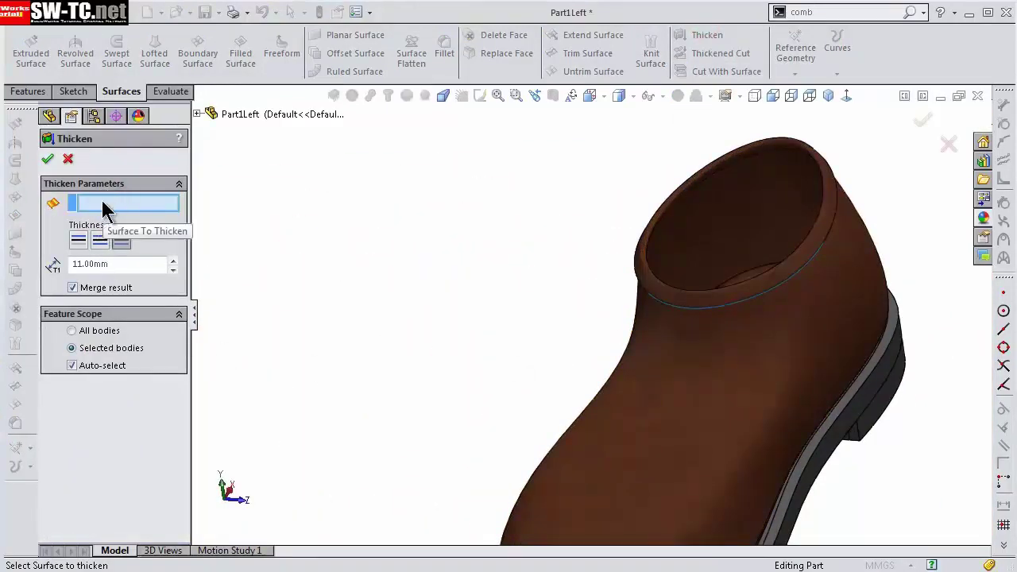
left_click(72, 288)
type("0,25")
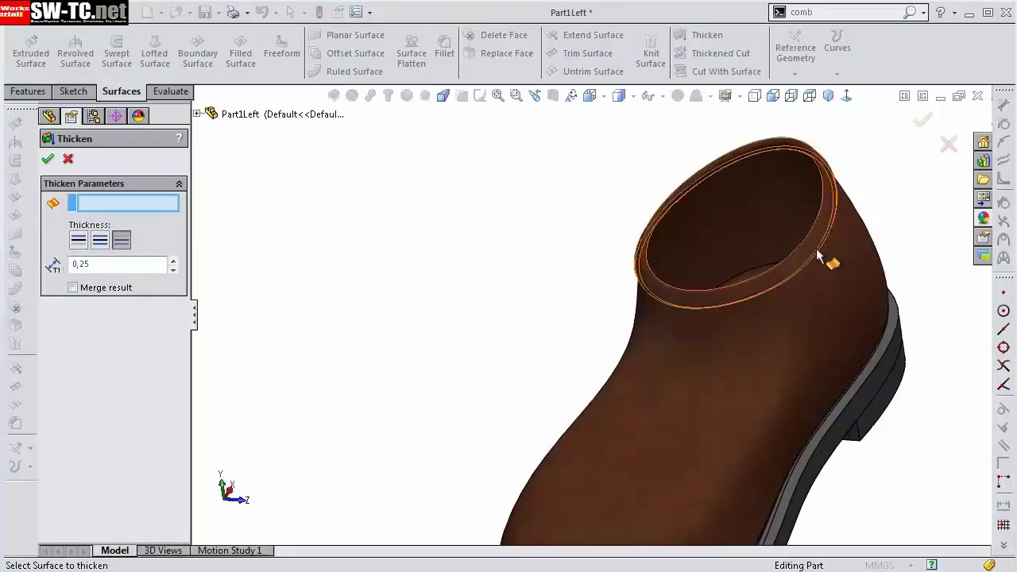
left_click(819, 254)
scroll(819, 254, "up", 3)
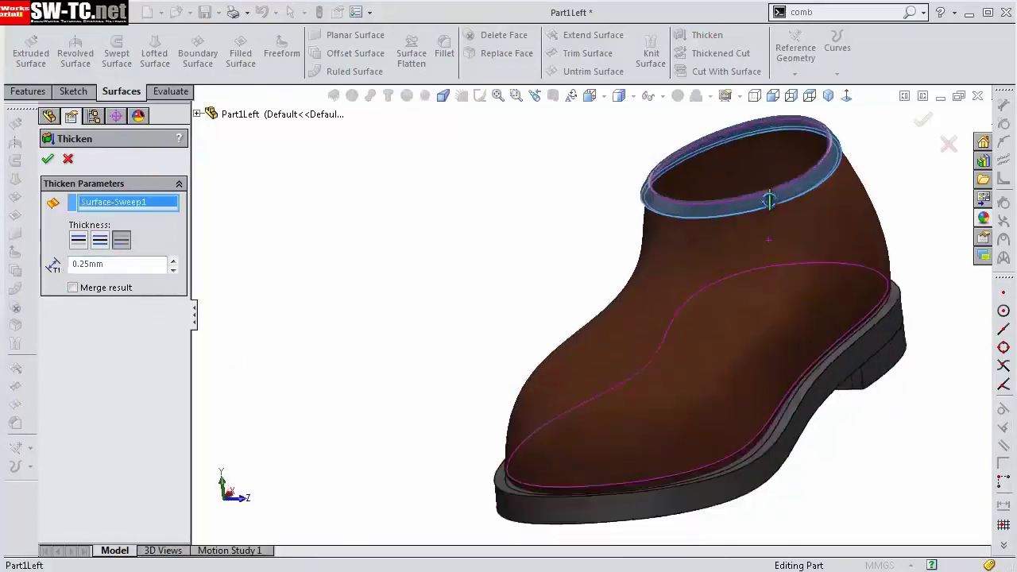
scroll(697, 157, "down", 6)
left_click(100, 240)
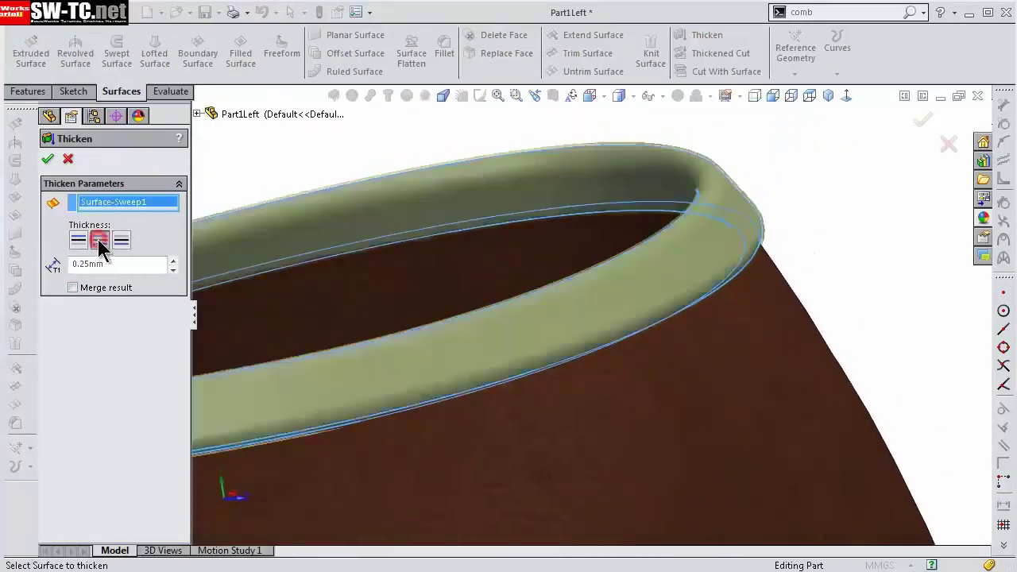
left_click(47, 161)
Step: Apply the Rubber > Matte appearance to the Thicken3 rim body
scroll(483, 408, "up", 3)
scroll(415, 408, "down", 4)
scroll(554, 514, "up", 2)
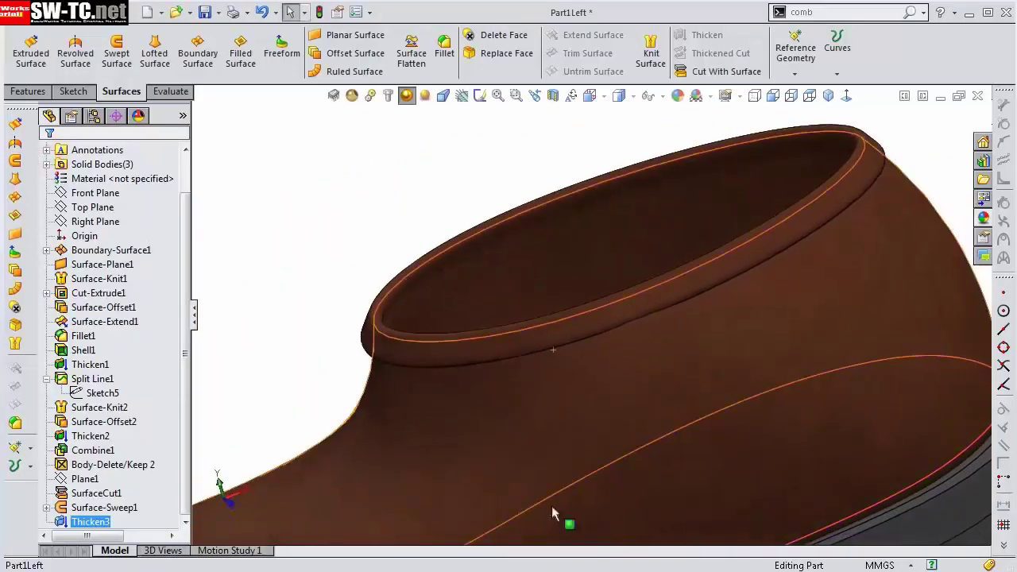
scroll(554, 514, "up", 3)
left_click(46, 164)
left_click(106, 207)
left_click(984, 217)
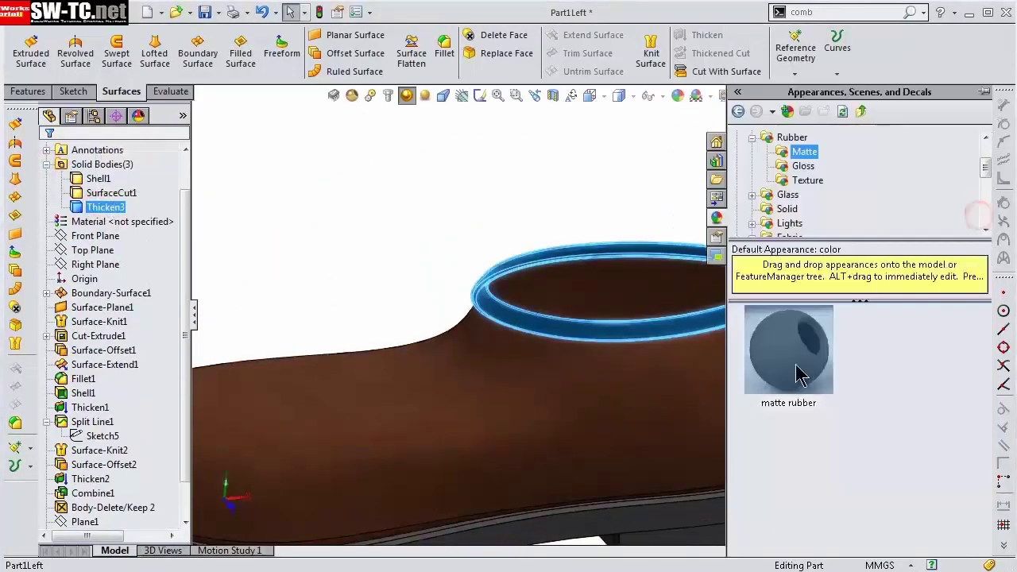
left_click_drag(799, 373, 598, 246)
middle_click_drag(559, 186, 527, 318)
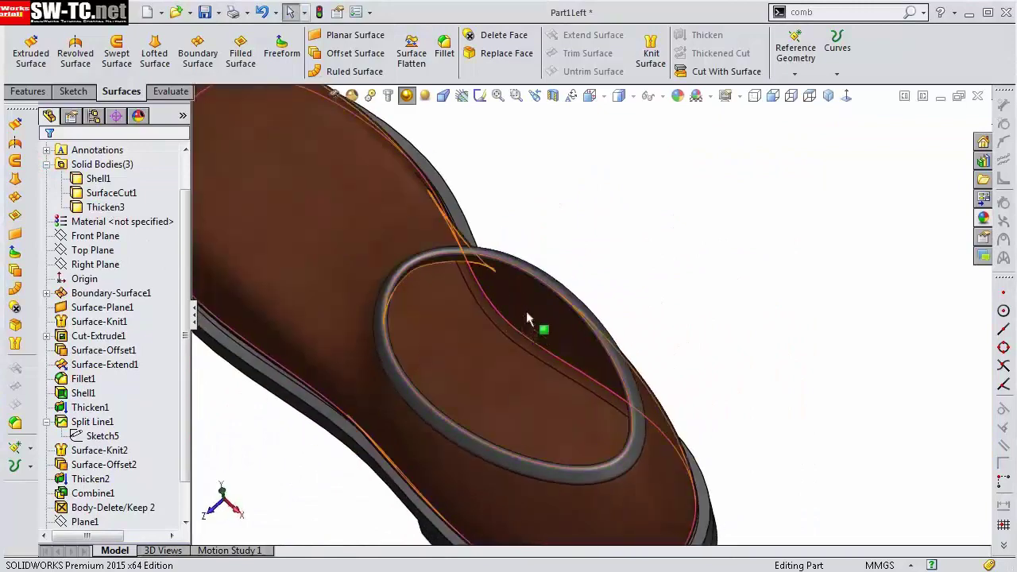
left_click(355, 53)
left_click_drag(144, 255, 88, 248)
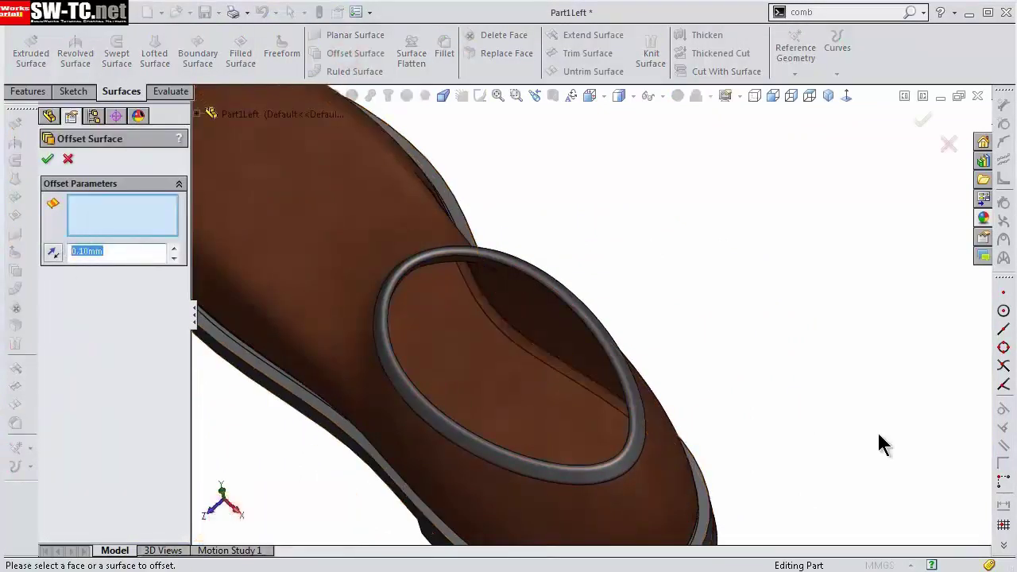
Step: Offset the shoe's inner floor face and thicken it 0.50 mm into the insole
left_click(502, 406)
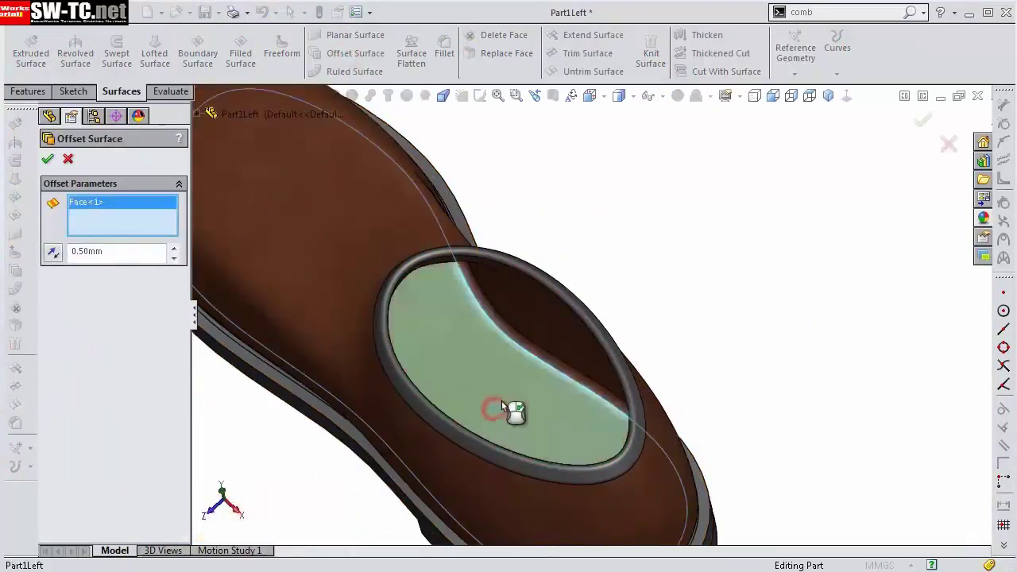
left_click(46, 160)
left_click(701, 35)
type("0,5")
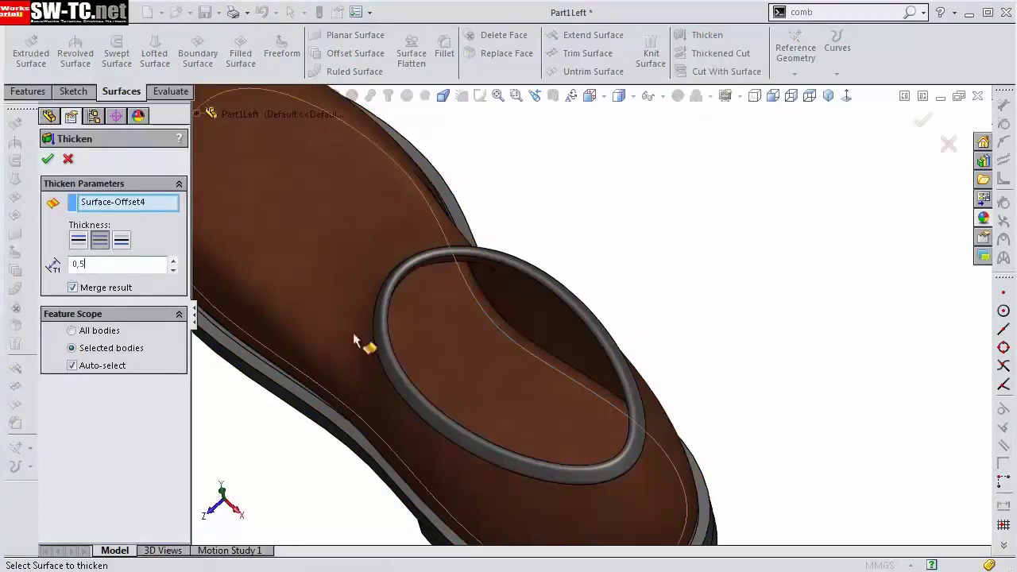
left_click(121, 240)
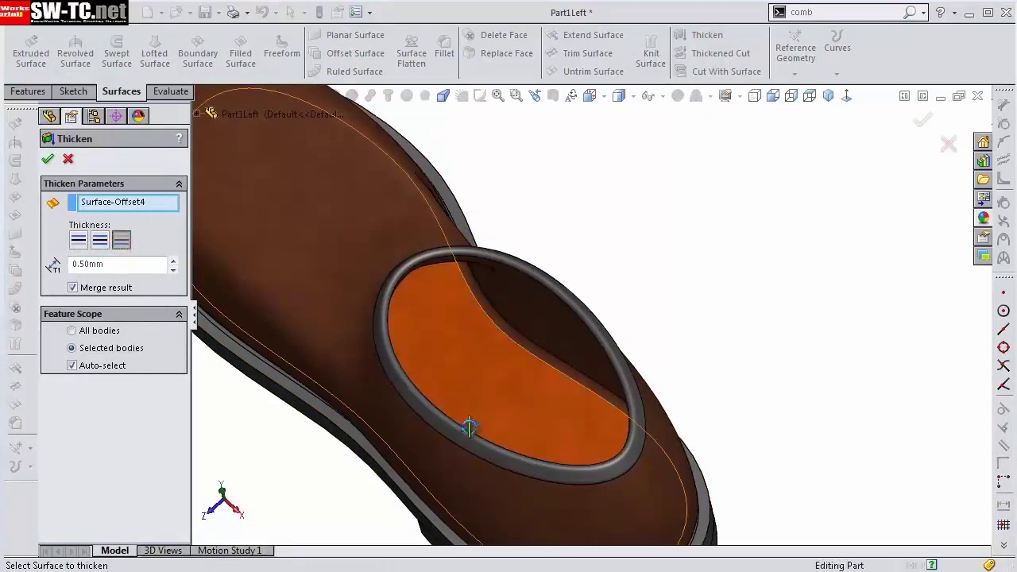
scroll(470, 427, "down", 3)
scroll(500, 368, "down", 2)
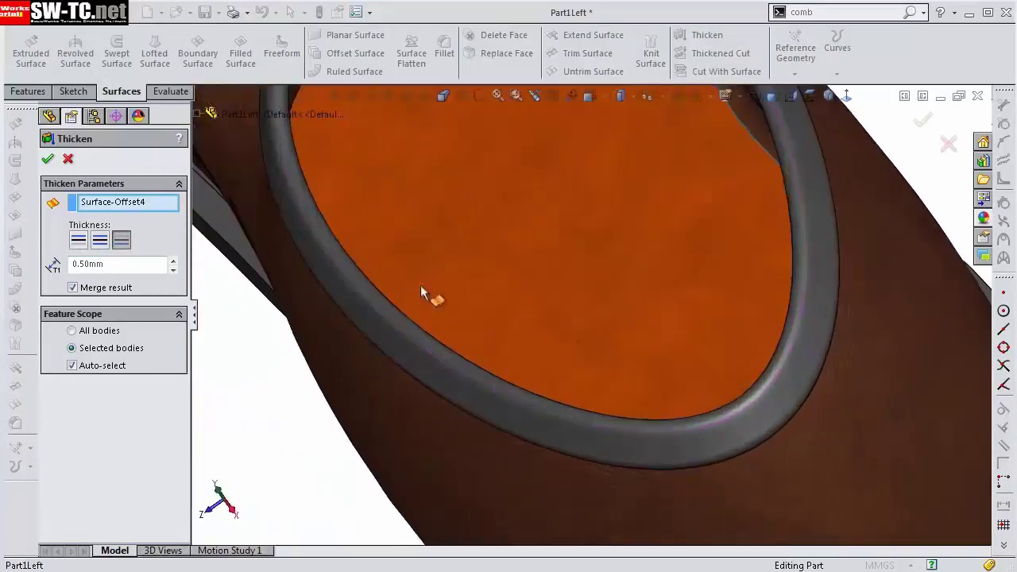
left_click(47, 159)
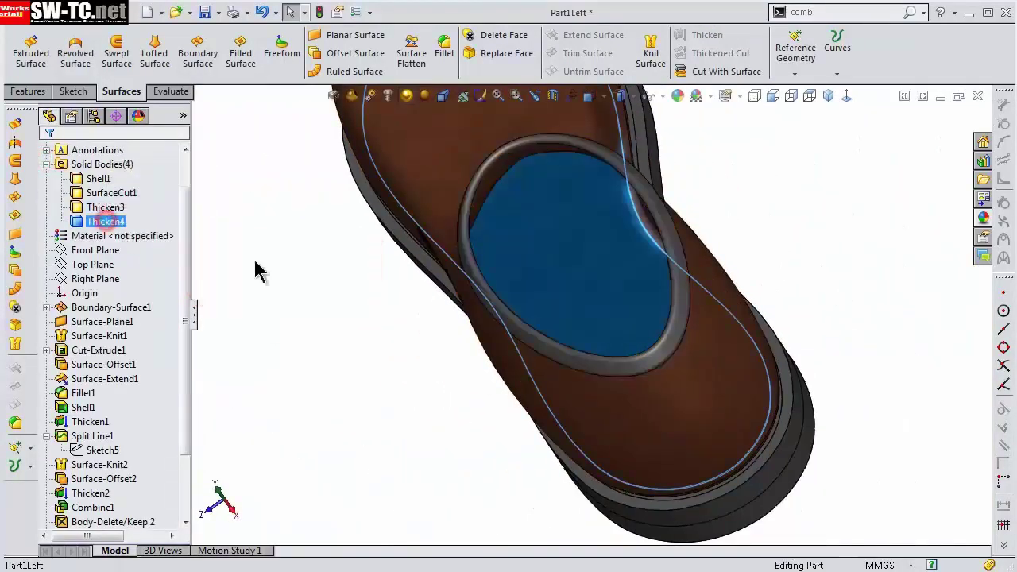
Step: Apply white cotton appearance to the insole's top face
left_click(984, 217)
left_click_drag(790, 349, 581, 432)
scroll(787, 357, "down", 3)
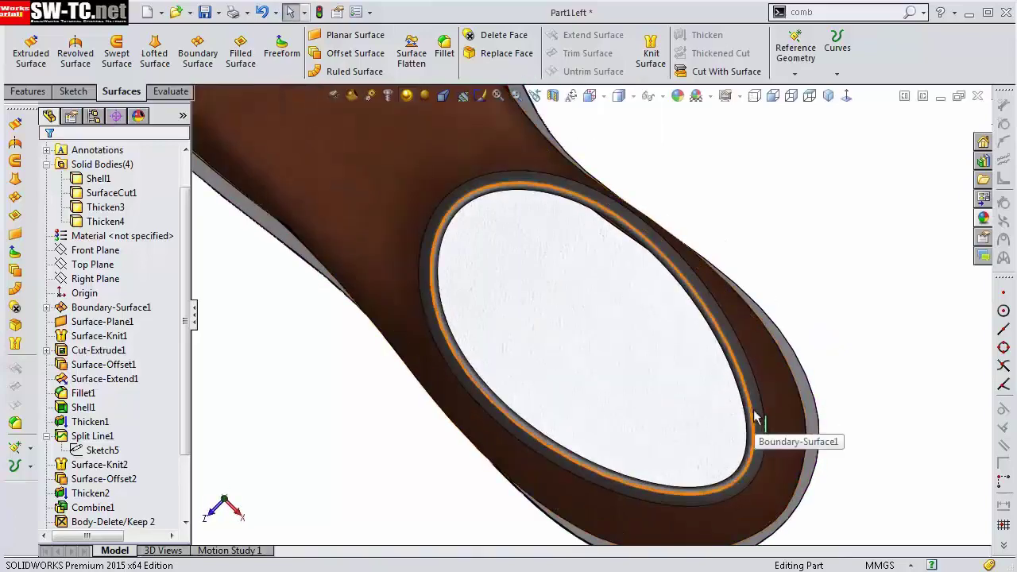
scroll(756, 419, "up", 5)
middle_click_drag(777, 302, 677, 195)
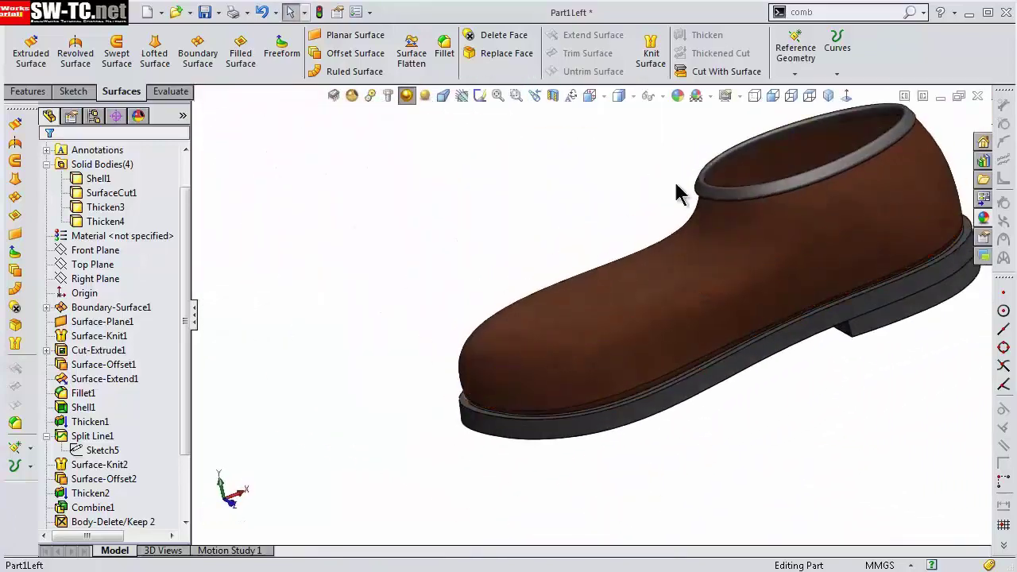
Step: Fillet the rubber sole's top edge with a 1 mm radius as Fillet2
left_click(620, 137)
left_click(447, 44)
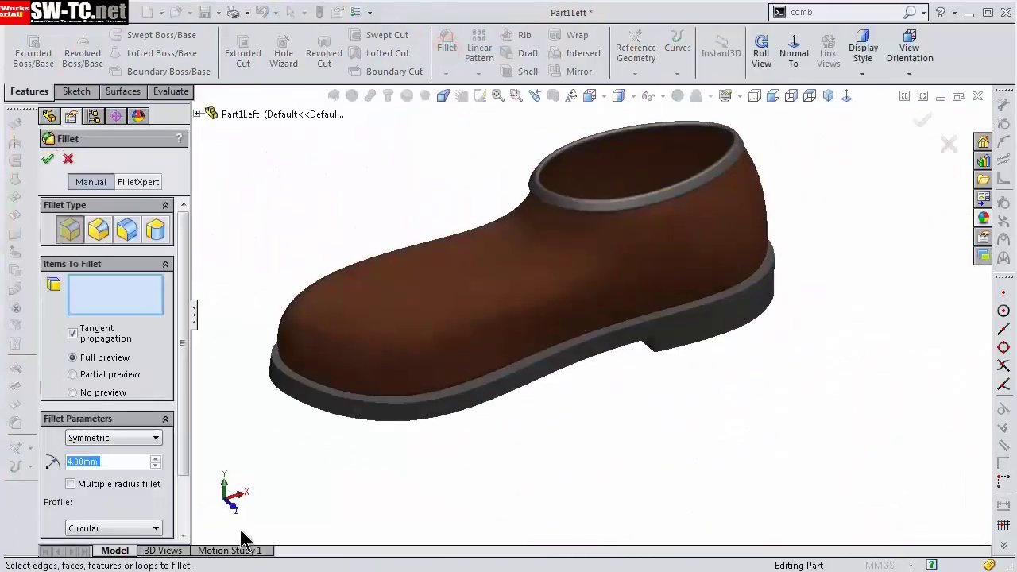
scroll(561, 308, "down", 5)
type("0.5")
scroll(619, 355, "up", 5)
scroll(692, 397, "down", 3)
left_click(686, 291)
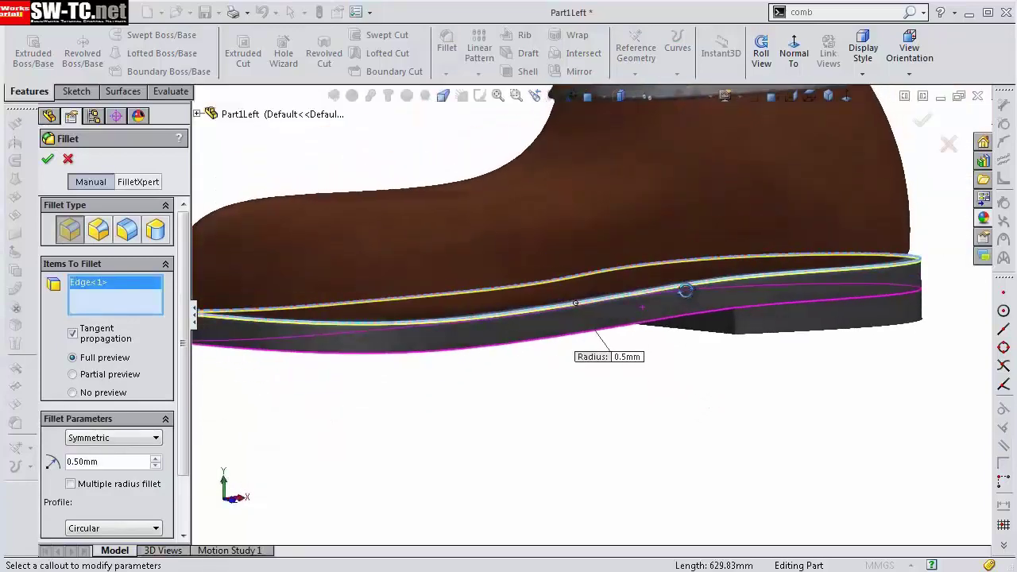
type("1")
key("Return")
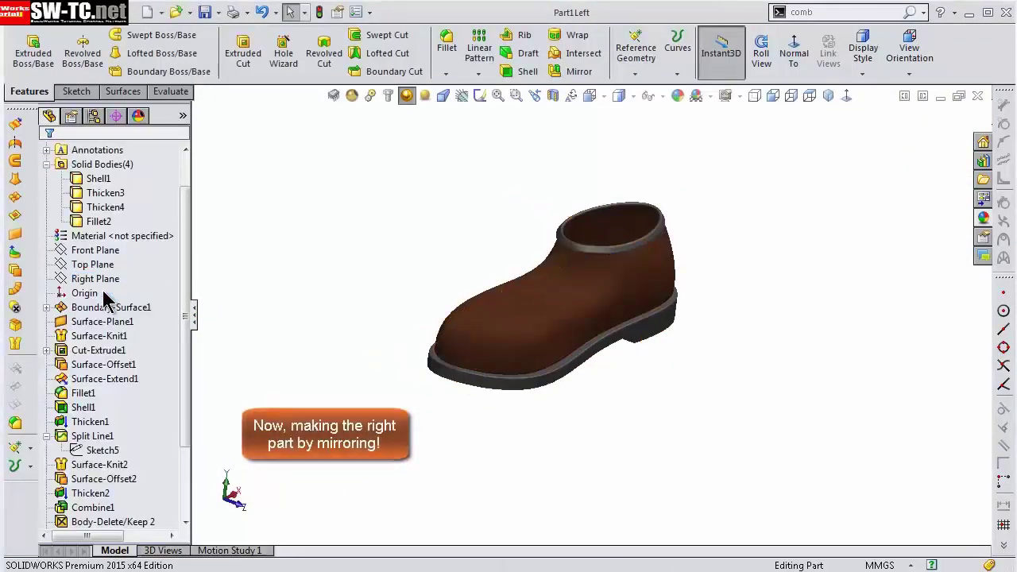
left_click(95, 250)
Step: Mirror the left shoe about the Front Plane into a new part with four bodies
left_click(187, 12)
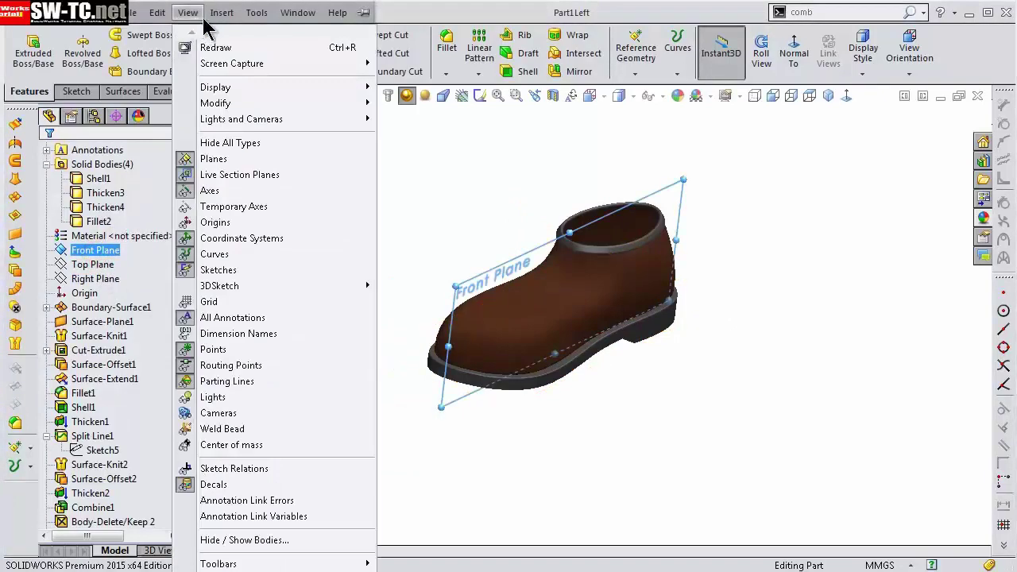
left_click(263, 312)
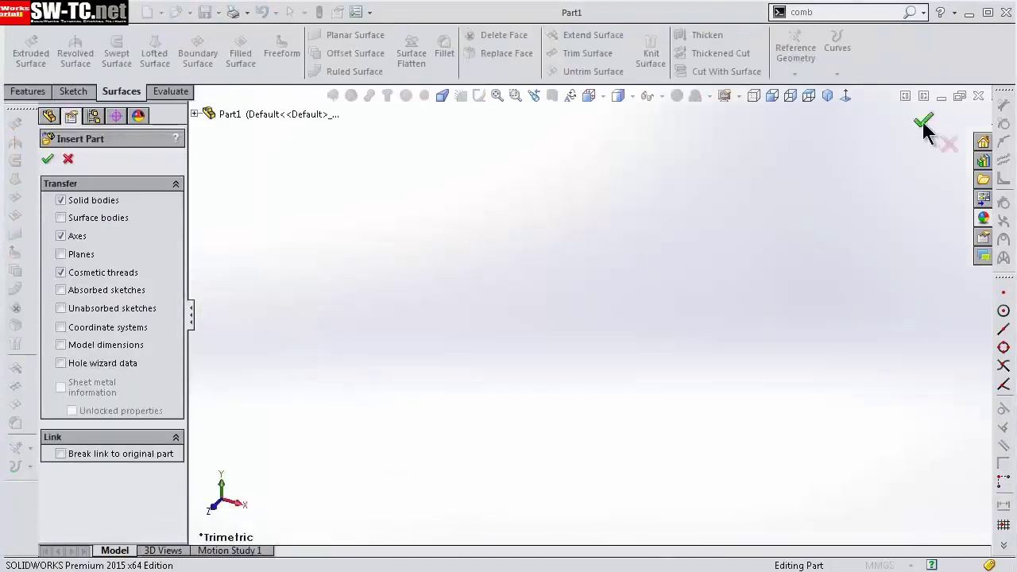
mouse_move(620, 346)
middle_mouse_down()
mouse_move(624, 418)
mouse_move(686, 416)
mouse_move(681, 440)
mouse_move(556, 202)
middle_mouse_up()
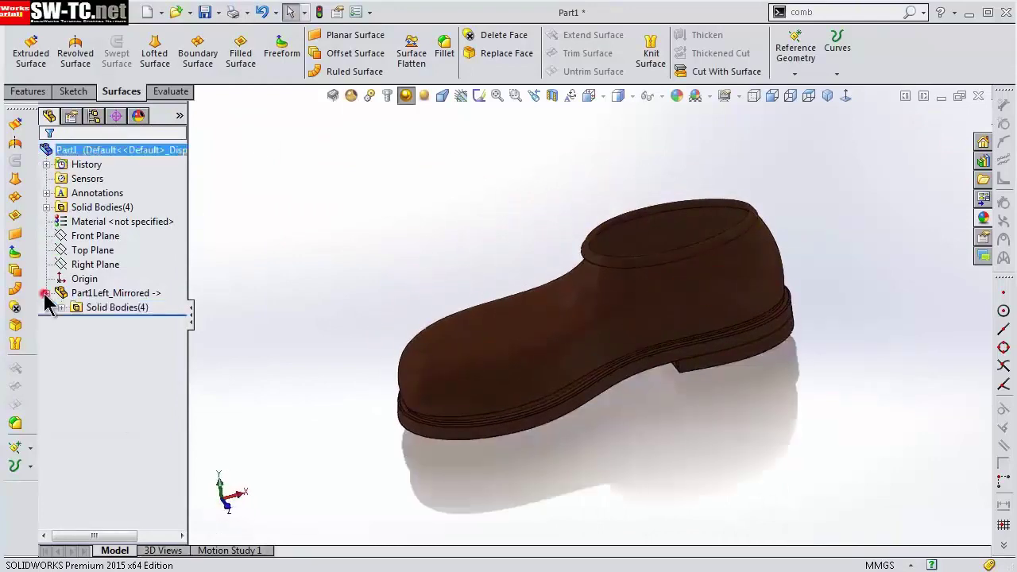
left_click(61, 308)
left_click(143, 322)
left_click(377, 234)
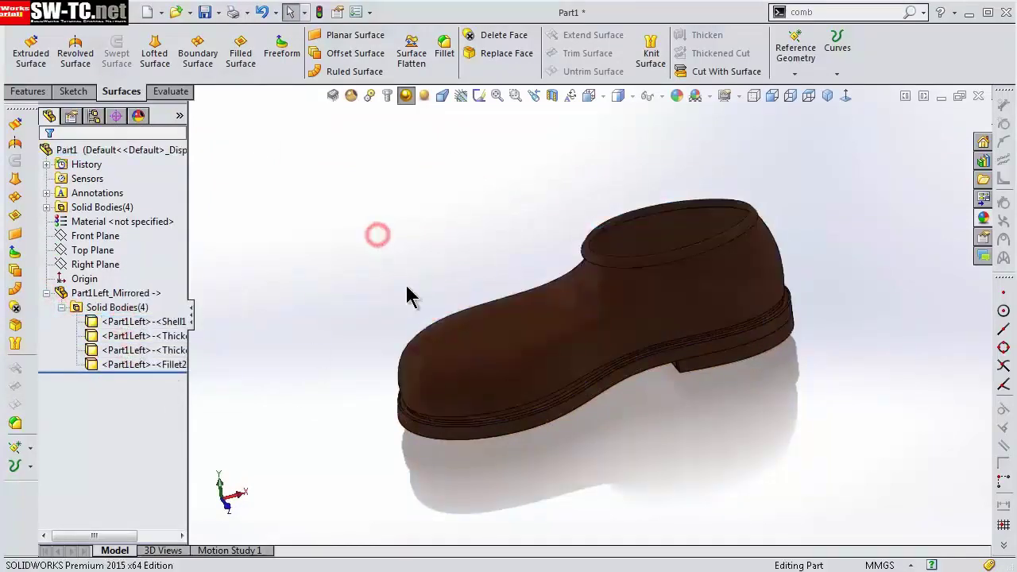
left_click(620, 95)
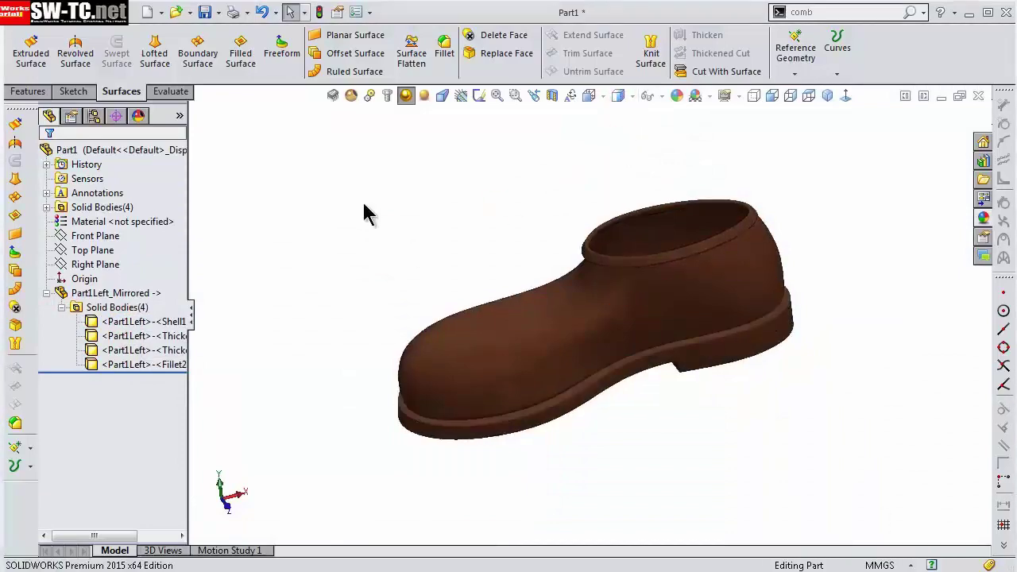
Step: Apply the Rubber > Matte appearance to the mirrored shoe's sole body
left_click(143, 349)
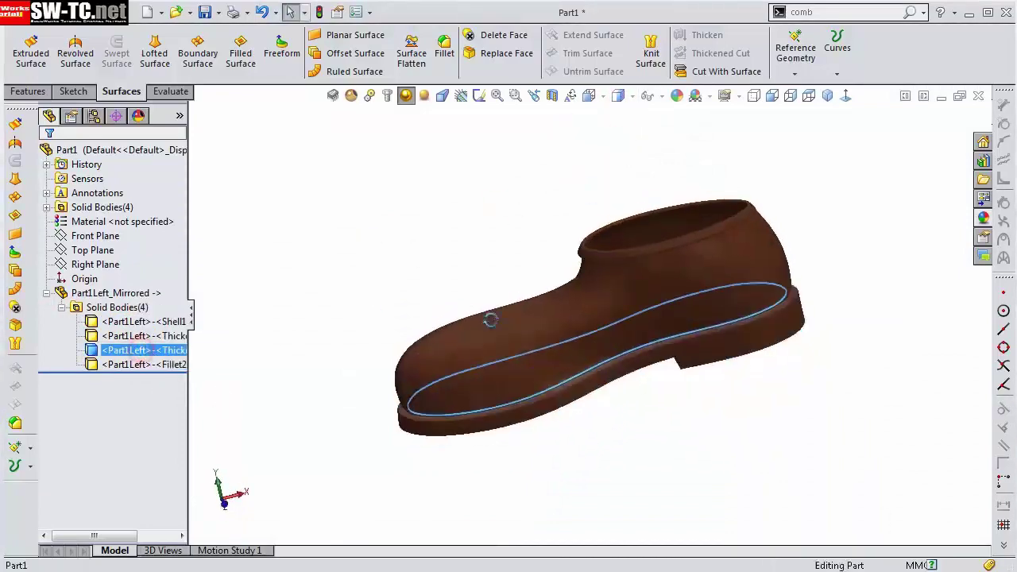
left_click(984, 219)
left_click(811, 367)
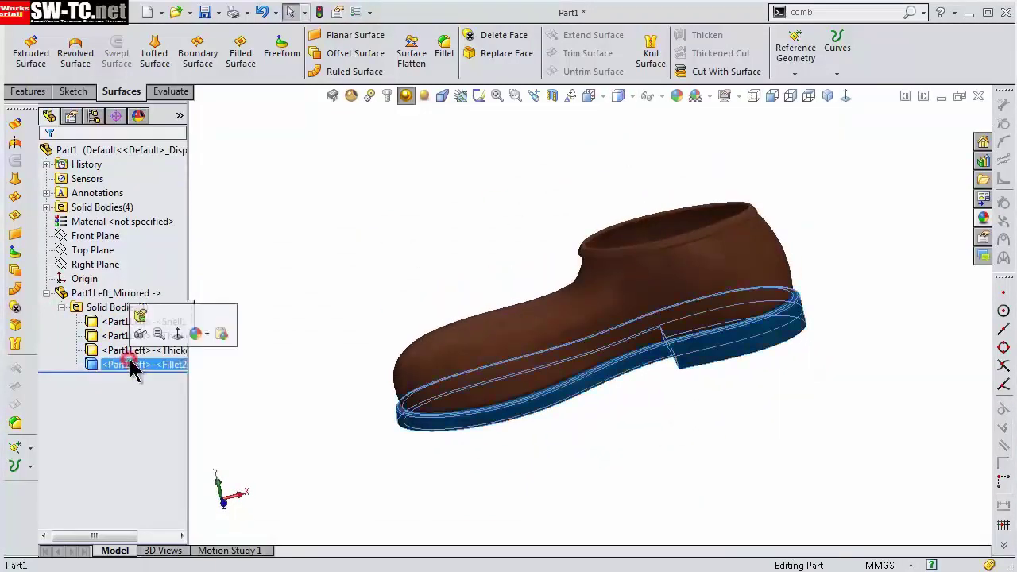
left_click(984, 219)
left_click(805, 181)
left_click_drag(788, 349, 143, 336)
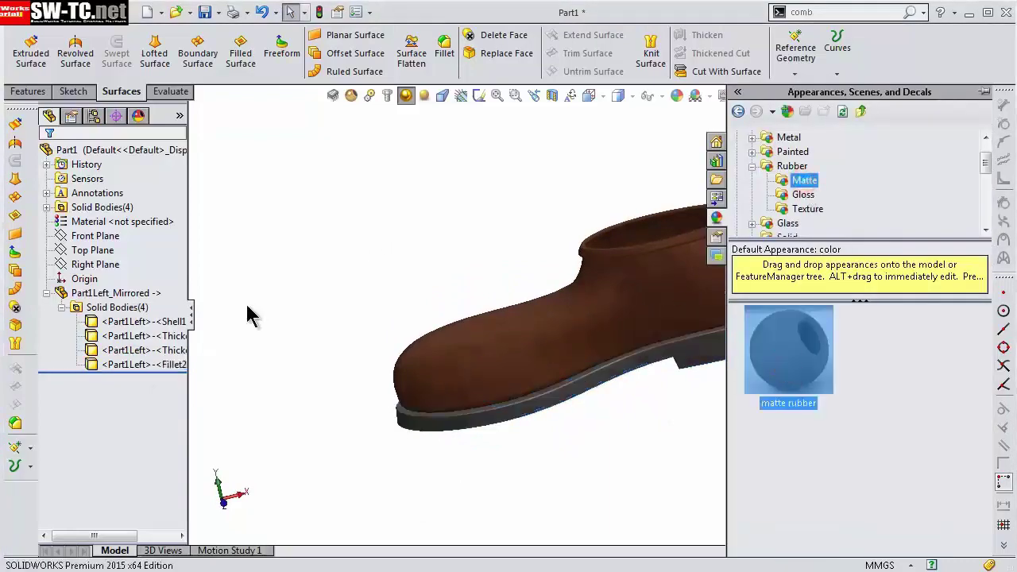
mouse_move(420, 199)
middle_mouse_down()
mouse_move(716, 307)
mouse_move(578, 284)
mouse_move(433, 235)
middle_mouse_up()
Step: Save the mirrored shoe as Part2right, then save the left shoe as Parts
left_click(204, 14)
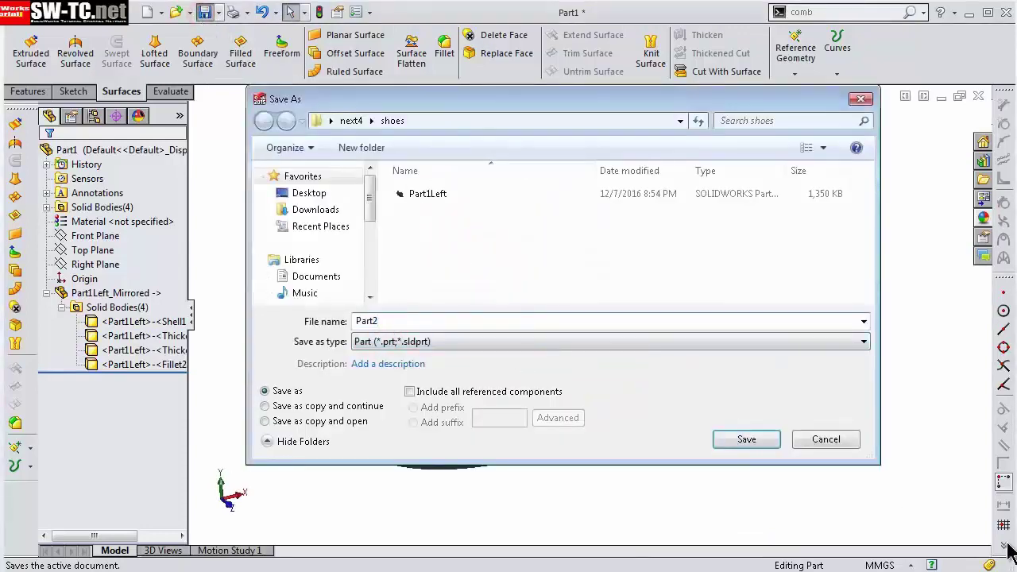
left_click(748, 439)
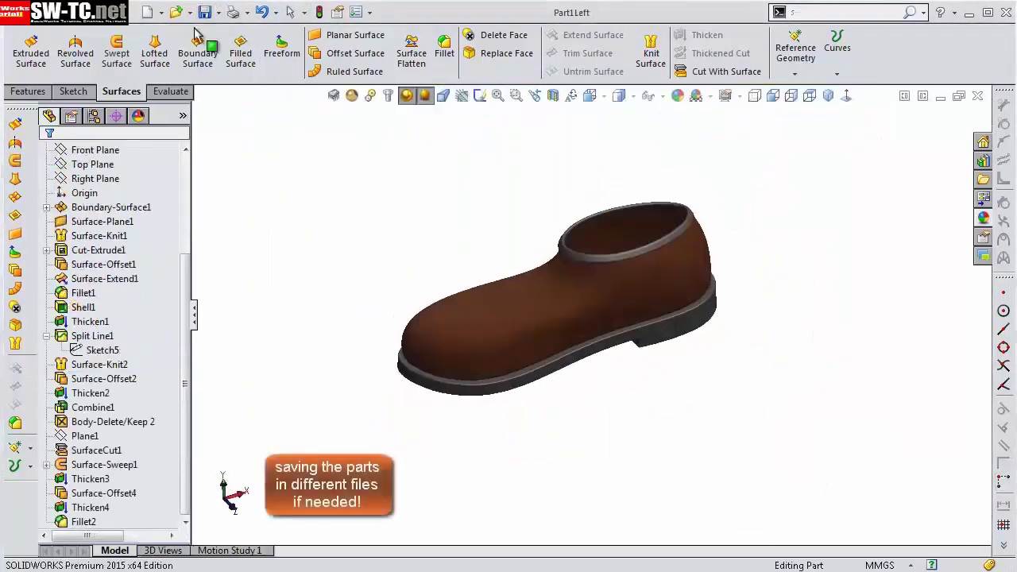
left_click(215, 13)
left_click(229, 42)
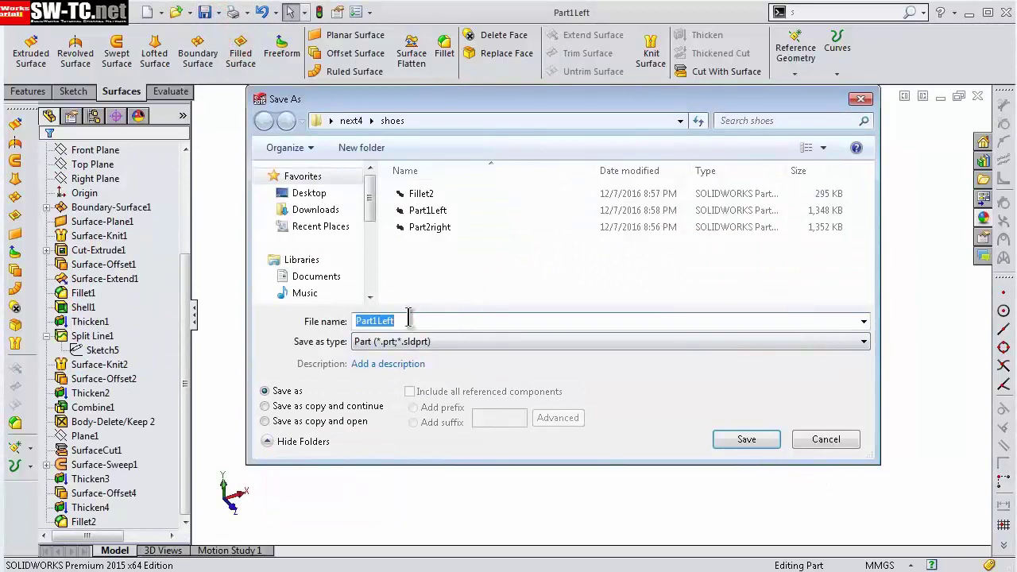
Step: Save the left shoe as Parts, then save its bodies as separate files, including bottom.sldprt
type("Parts")
key("Return")
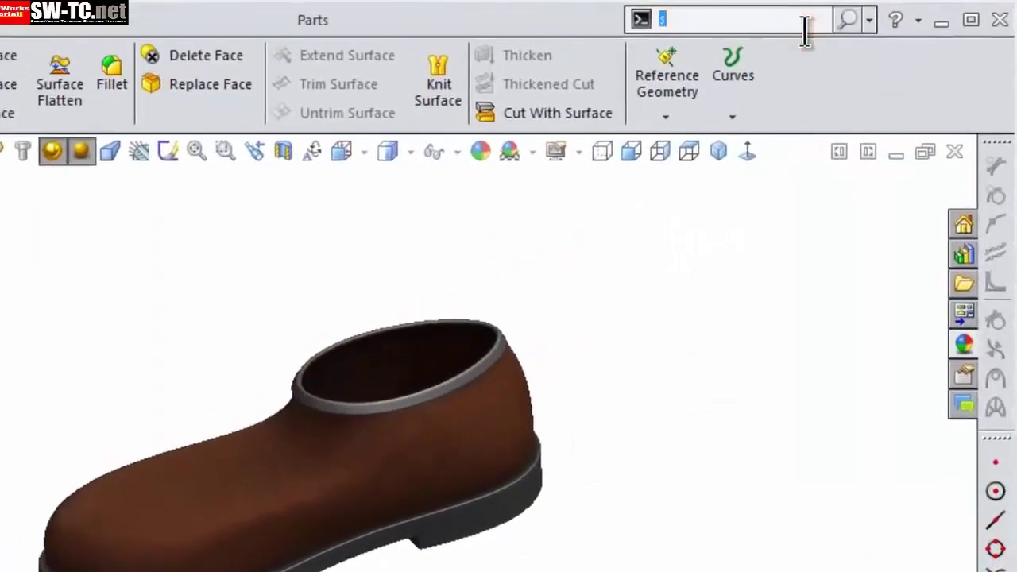
type("ave")
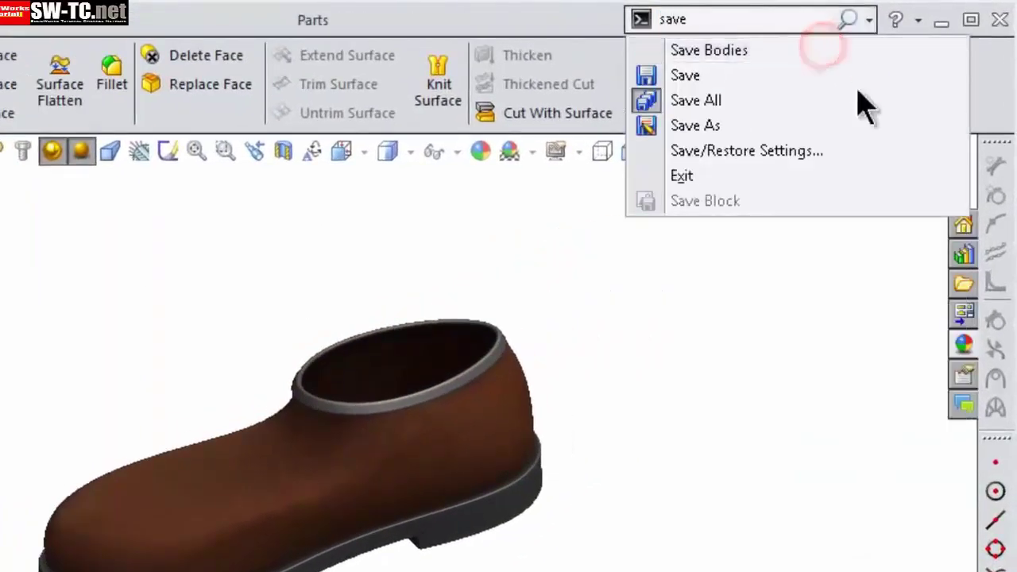
left_click(823, 50)
double_click(60, 305)
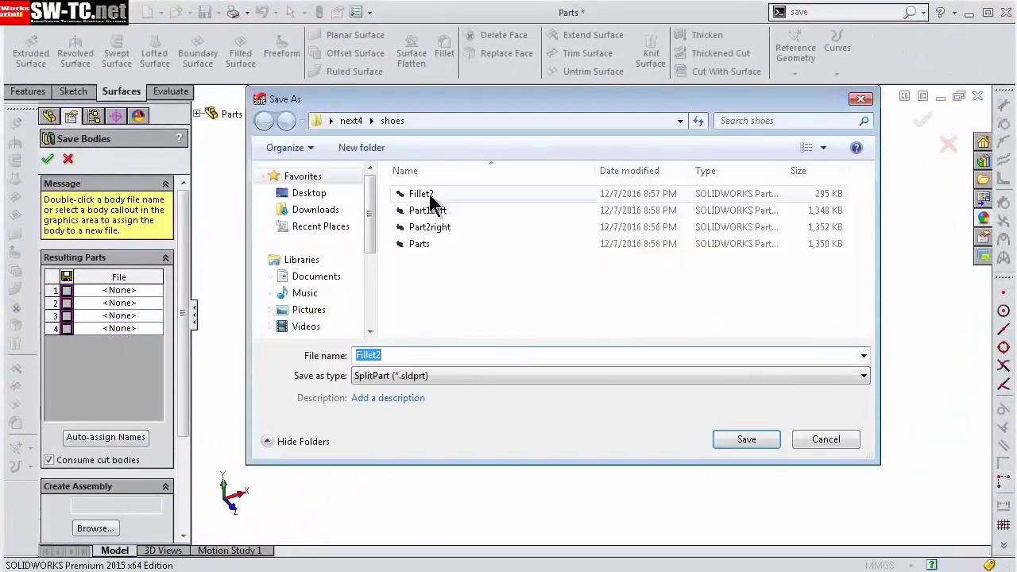
left_click(751, 441)
left_click(695, 344)
type("bottom")
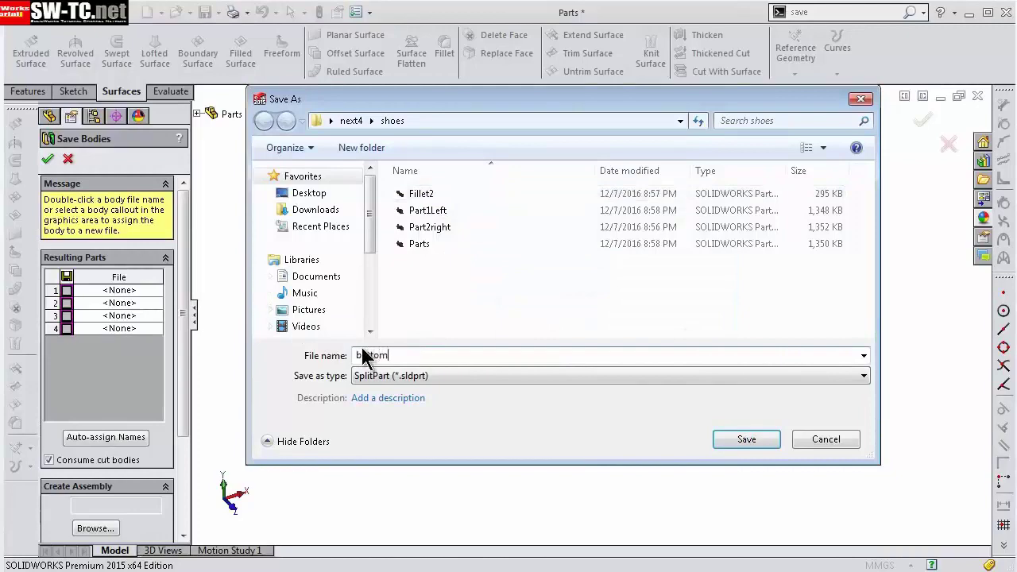
left_click(735, 441)
left_click(922, 120)
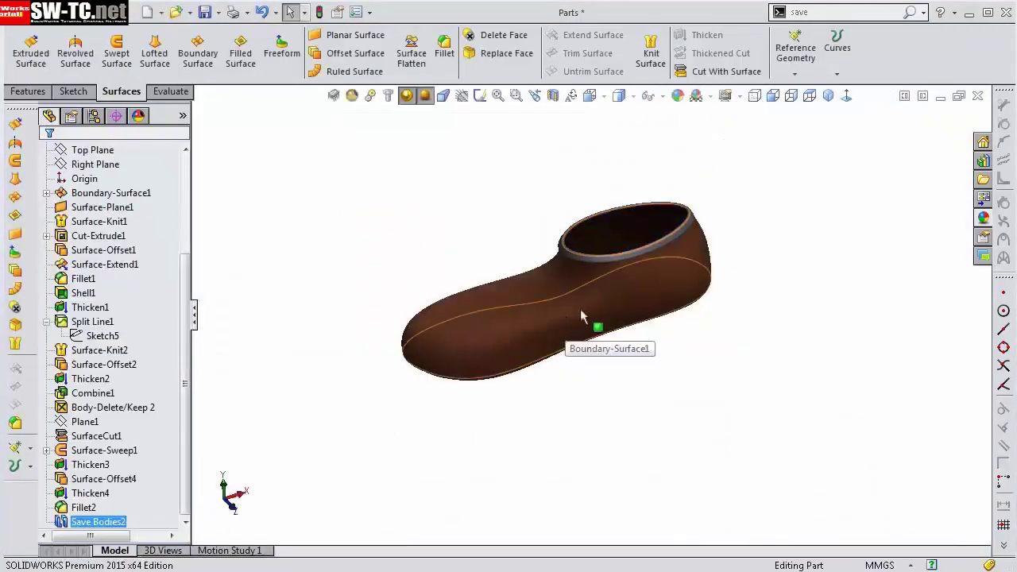
Step: Save the Thicken4 insole body as its own part file and open it
left_click(908, 12)
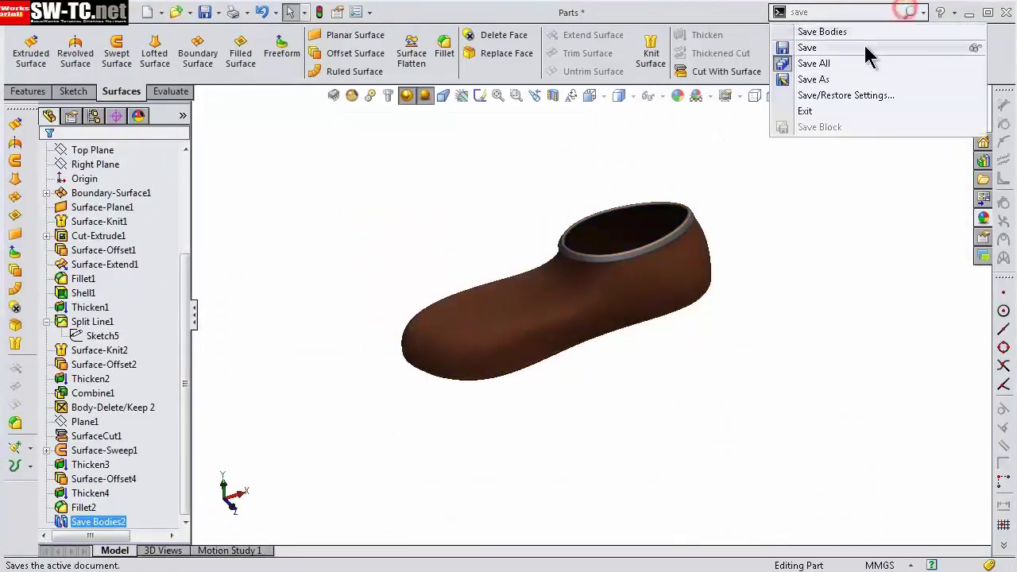
left_click(67, 302)
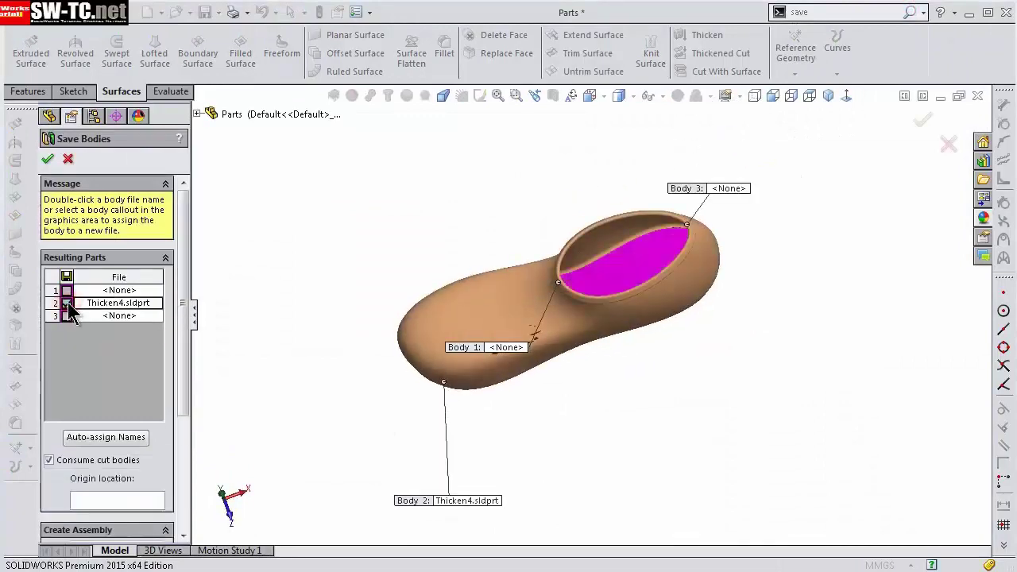
left_click(48, 159)
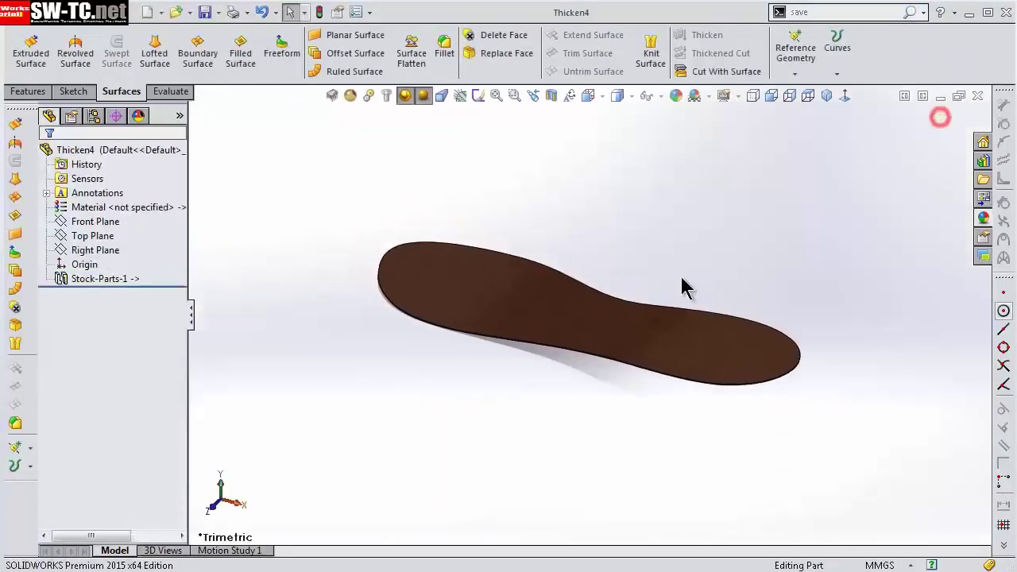
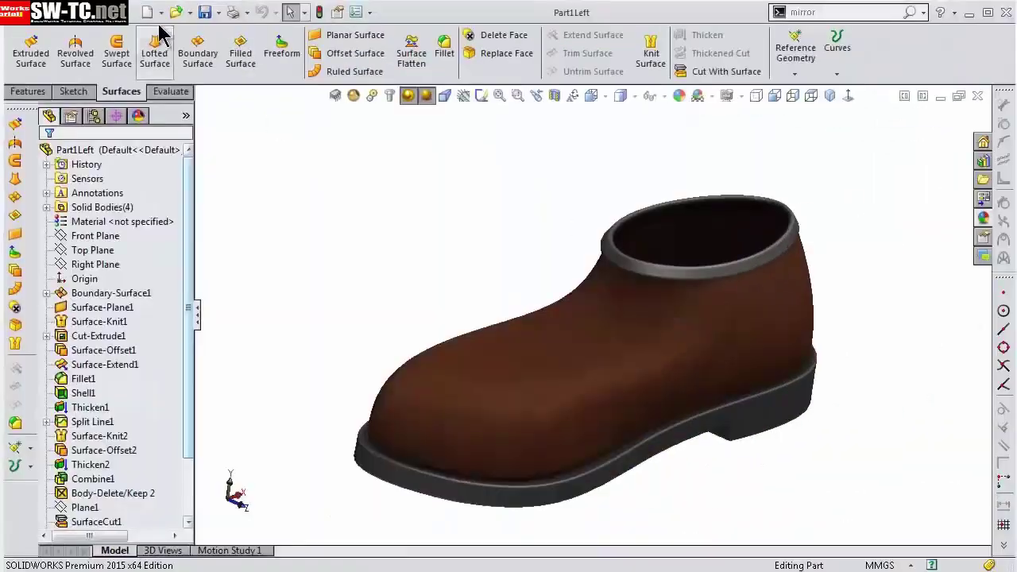
Step: Create a new assembly and insert the left and right brown shoe parts, Part1Left and Part2right+
left_click(151, 15)
key("Return")
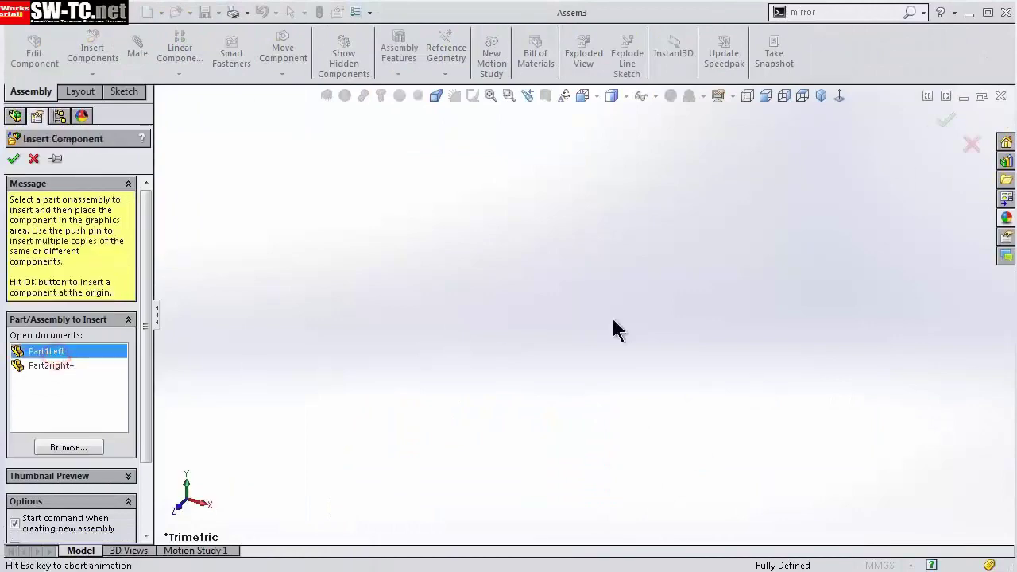
left_click(684, 334)
left_click(93, 48)
left_click(51, 366)
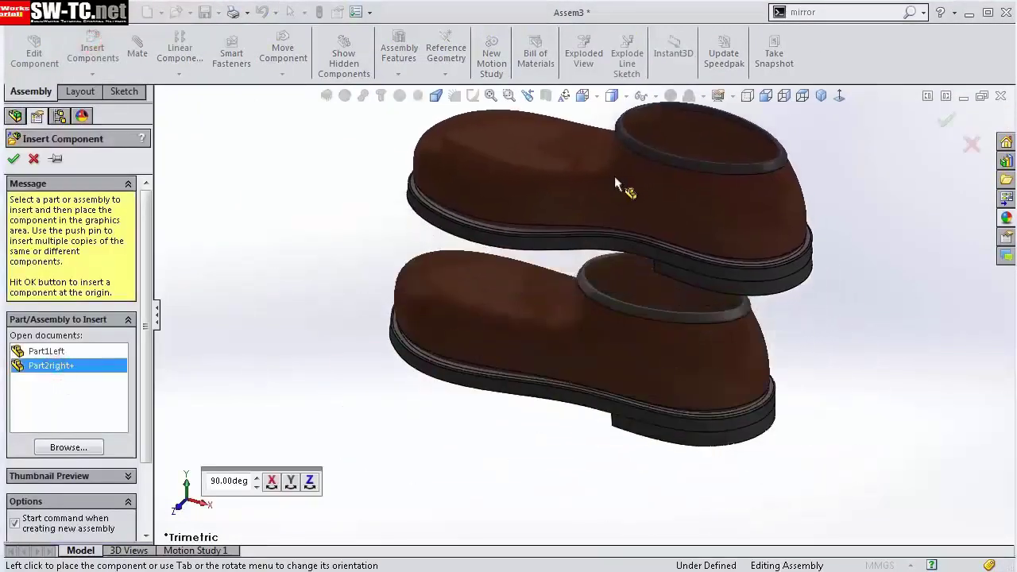
left_click(616, 184)
Step: Add a coincident mate between matching faces of the left and right shoes
mouse_move(735, 314)
middle_mouse_down()
mouse_move(626, 309)
mouse_move(710, 376)
mouse_move(624, 111)
middle_mouse_up()
left_click(618, 136)
left_click(588, 441)
mouse_move(588, 441)
middle_mouse_down()
mouse_move(718, 164)
mouse_move(779, 244)
mouse_move(747, 445)
mouse_move(795, 329)
mouse_move(702, 336)
mouse_move(761, 268)
mouse_move(731, 314)
mouse_move(689, 307)
middle_mouse_up()
left_click(688, 307)
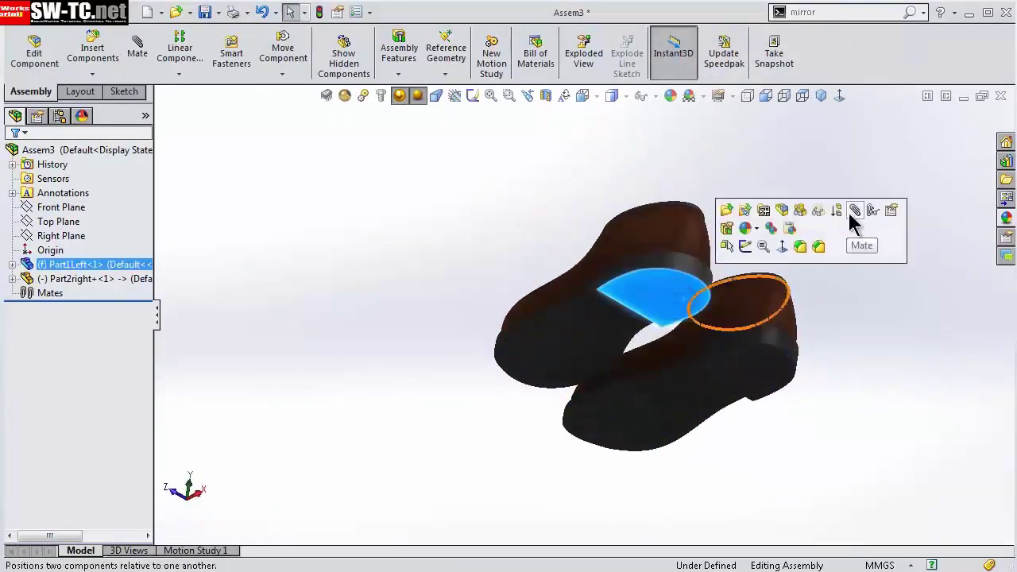
left_click(853, 211)
left_click(761, 374)
left_click(939, 397)
Step: Rotate the left shoe component so it stands beside the right shoe as a pair
mouse_move(938, 397)
middle_mouse_down()
mouse_move(772, 513)
mouse_move(833, 393)
mouse_move(477, 416)
middle_mouse_up()
left_click(477, 416)
left_click(284, 99)
left_click_drag(425, 311, 402, 386)
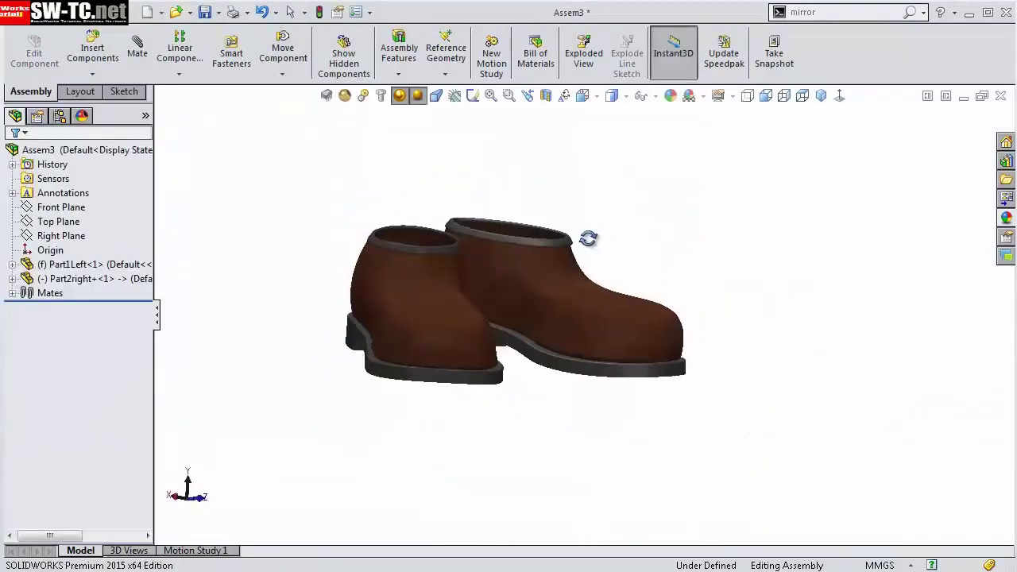
middle_click_drag(589, 238, 681, 477)
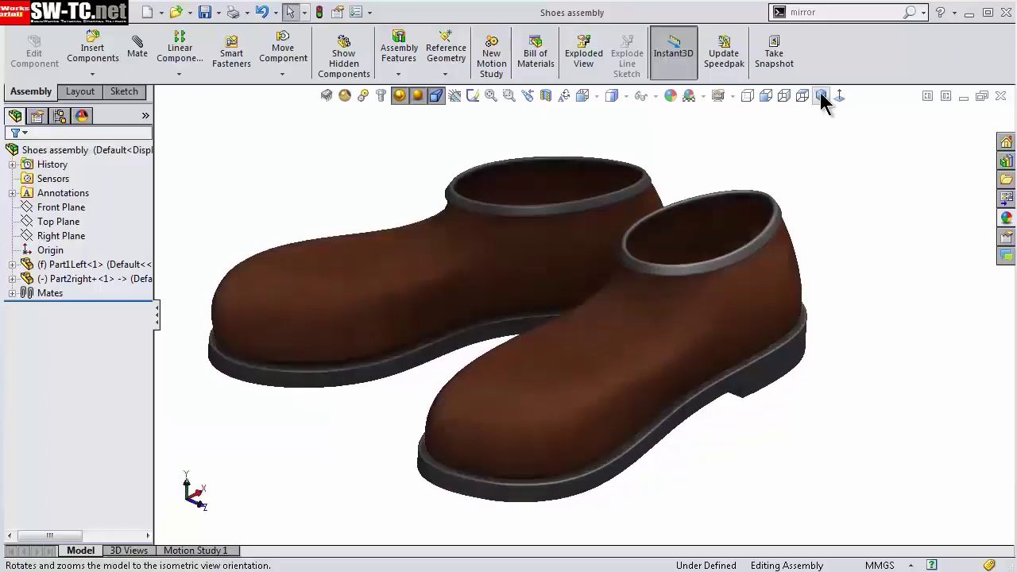
Step: Show the shoes in isometric view with Ambient Occlusion turned on, seen slightly from above
left_click(821, 96)
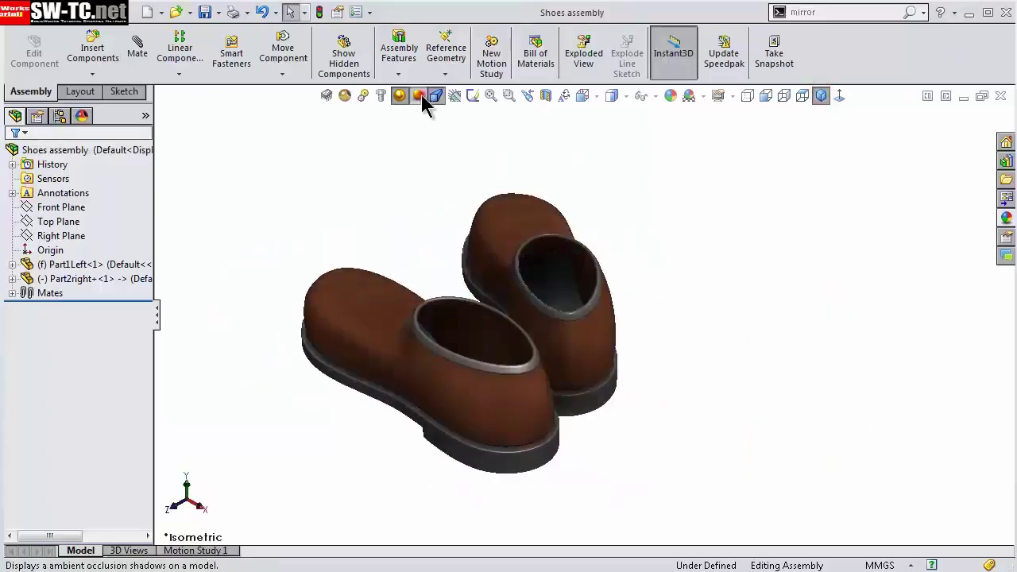
left_click(421, 94)
middle_click_drag(408, 254, 416, 289)
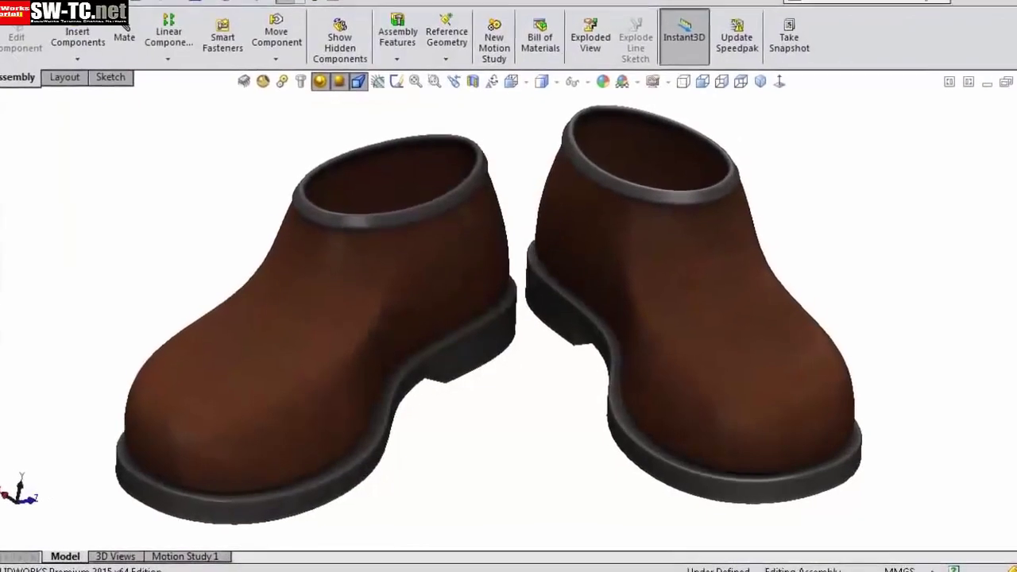